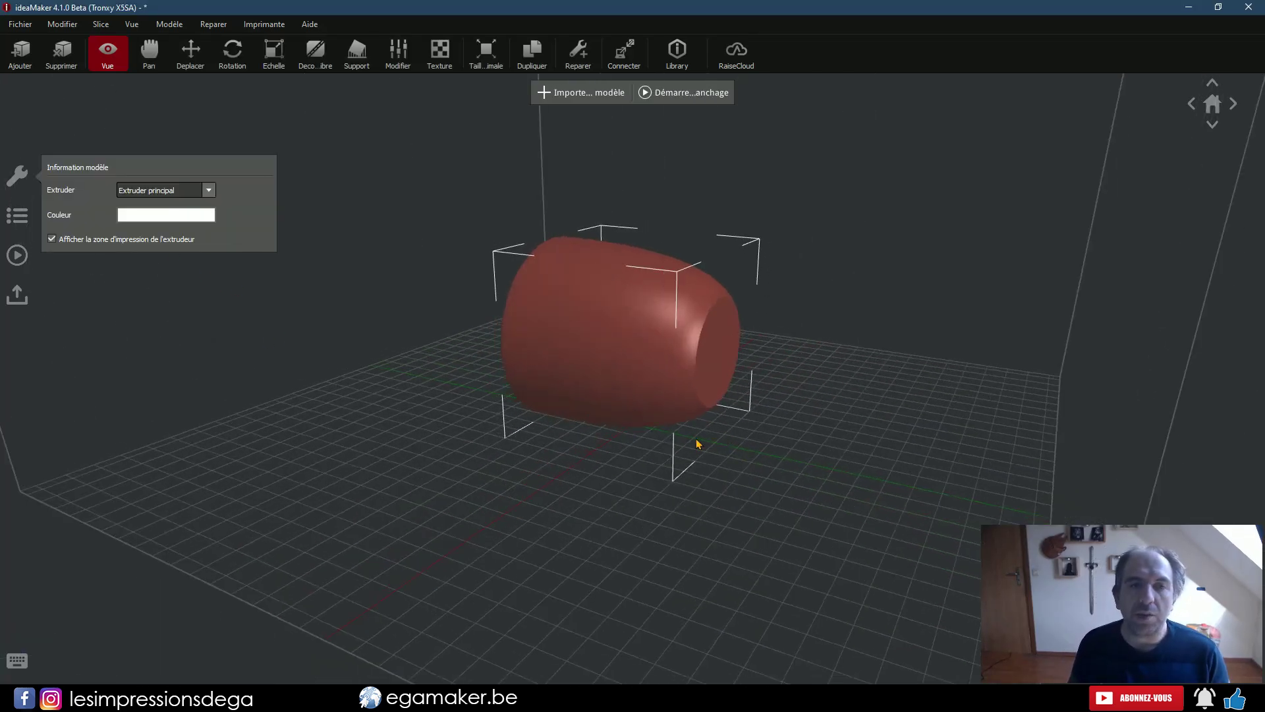
Add the pot model to the build plate and rotate it upright with its opening facing up
drag(699, 443, 837, 466)
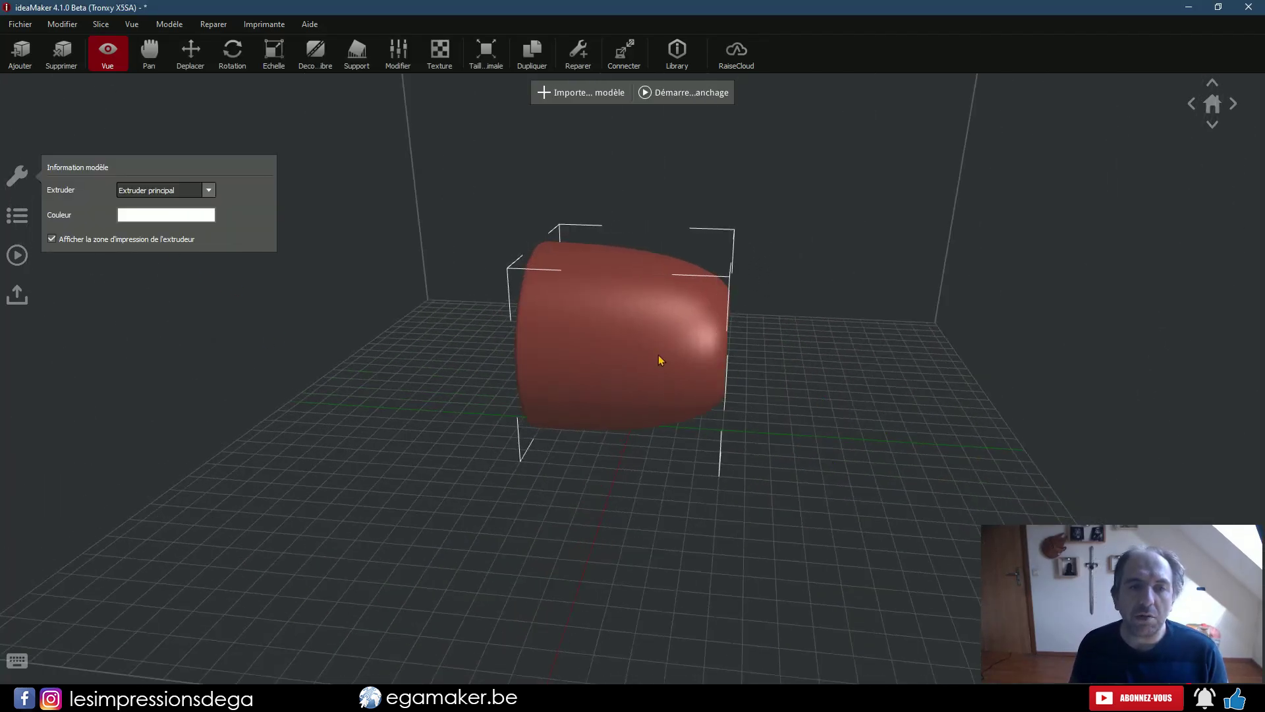
drag(722, 475, 488, 503)
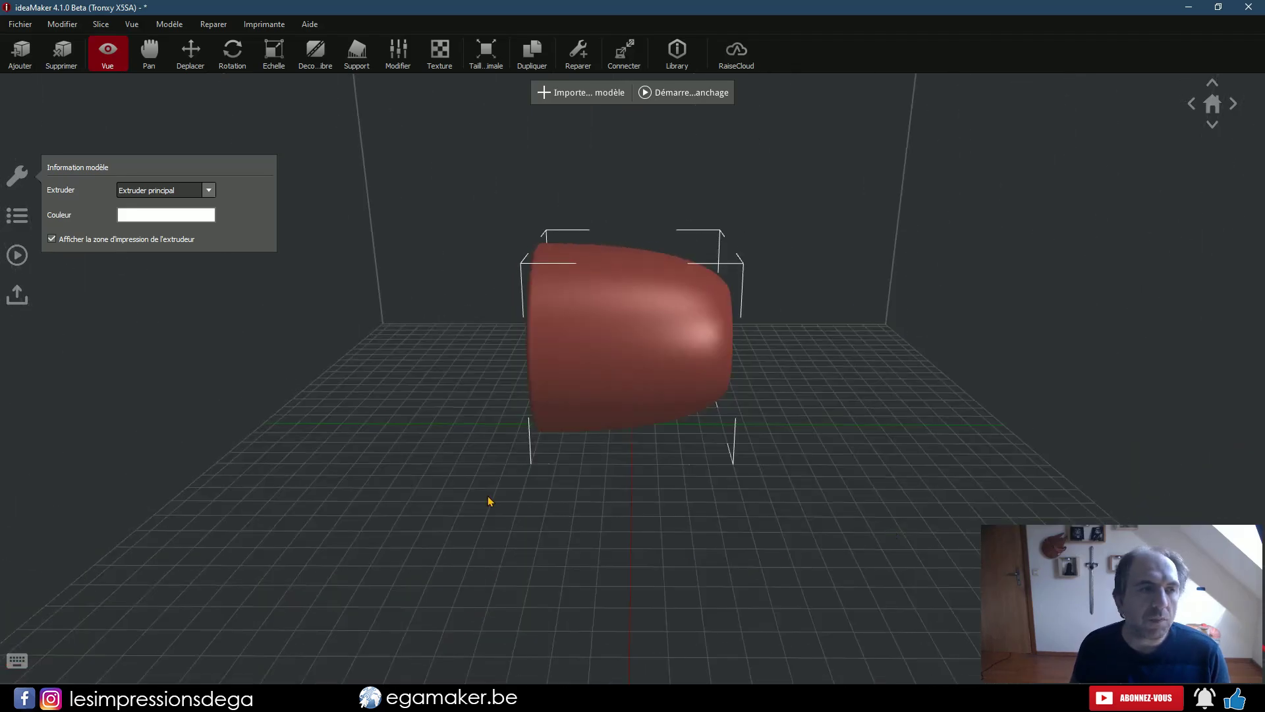
click(234, 50)
drag(610, 553, 887, 506)
drag(808, 506, 961, 548)
scroll(909, 517, up, 3)
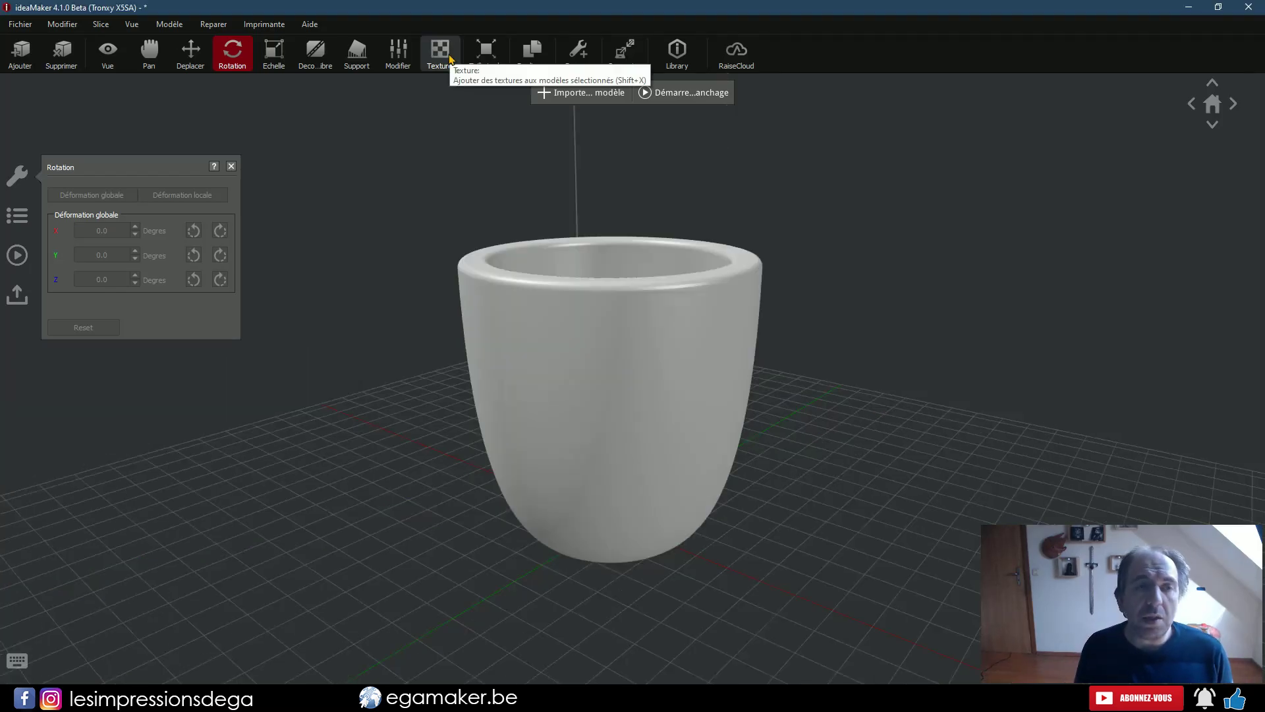
Select the pot for texturing and set its surface to Texture personnalisée
click(440, 53)
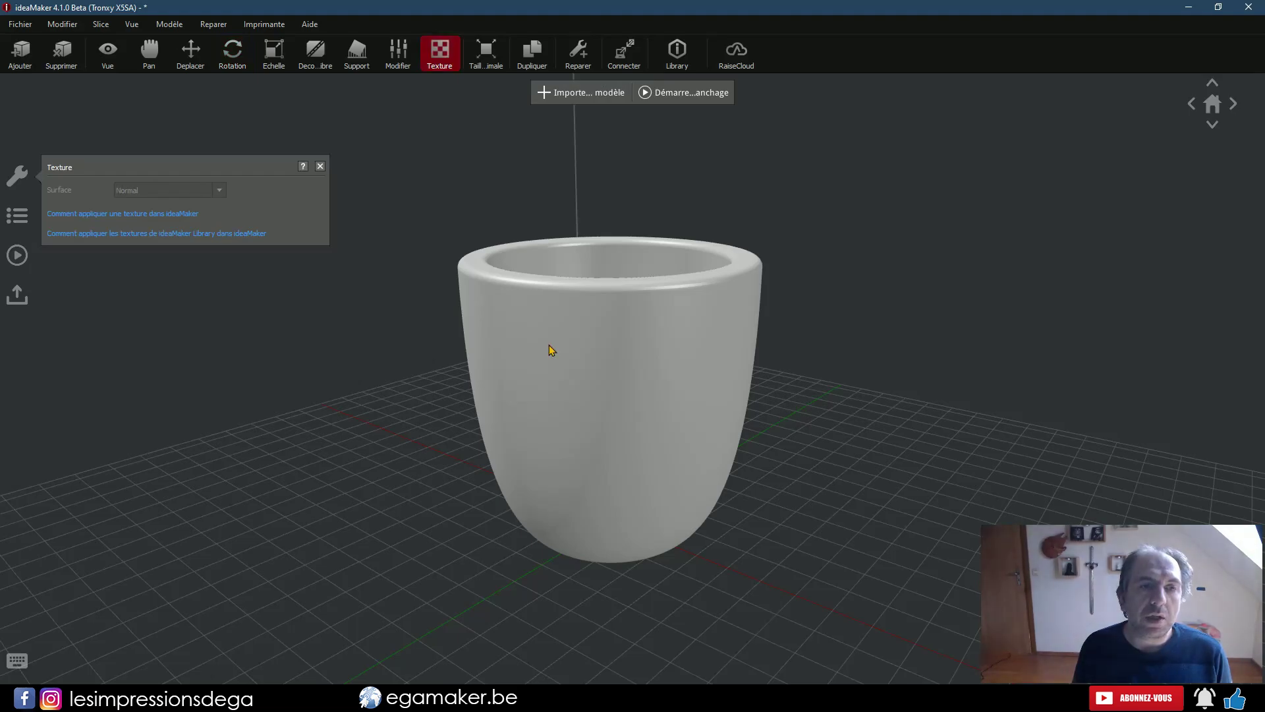
click(551, 350)
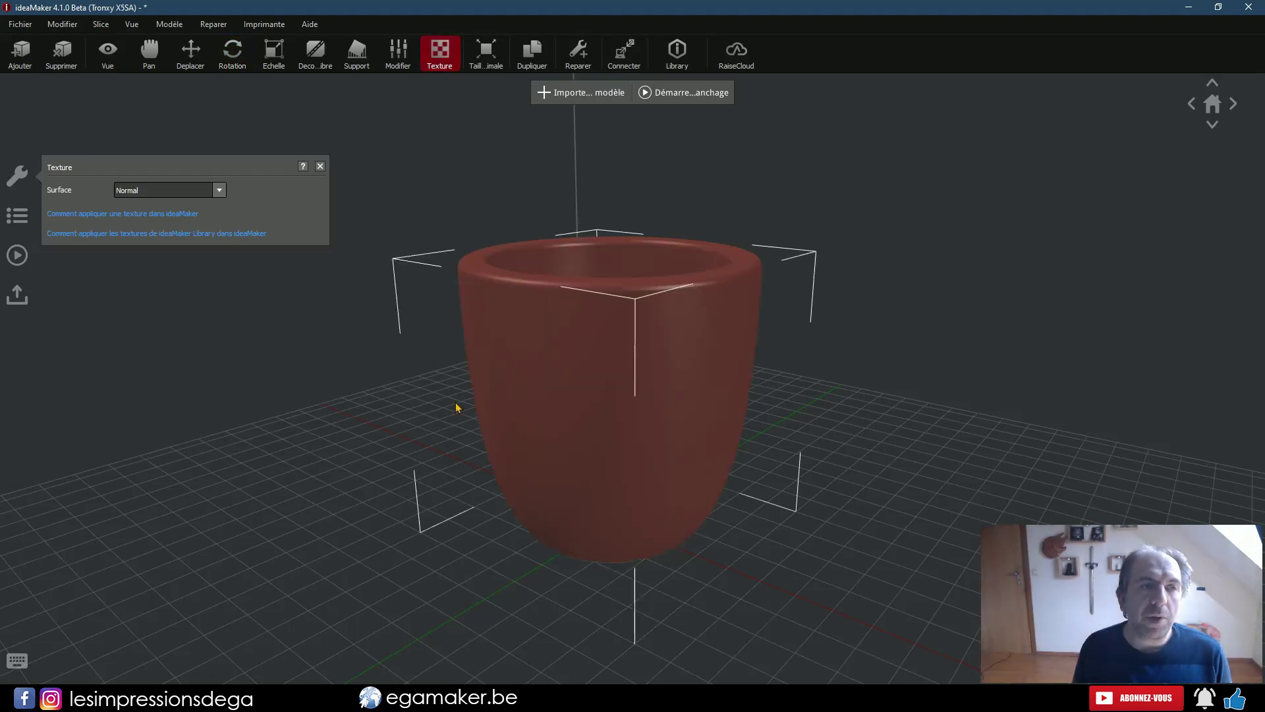
click(220, 192)
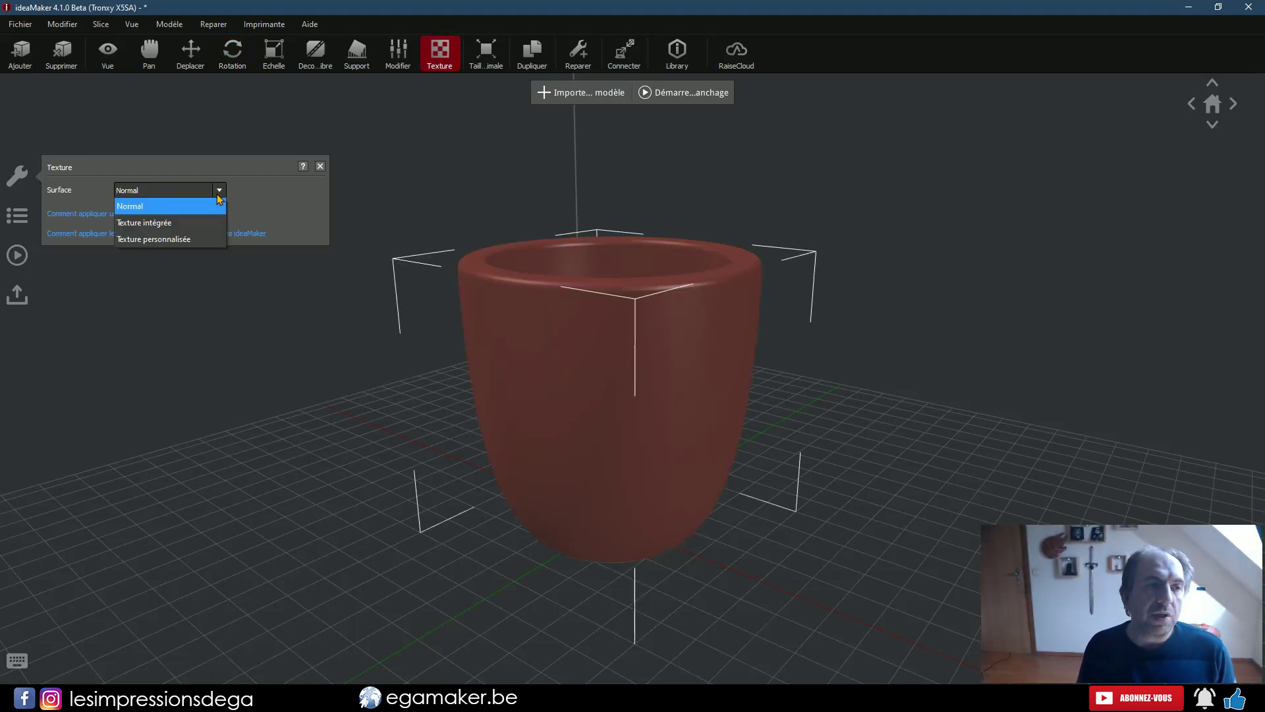
click(182, 241)
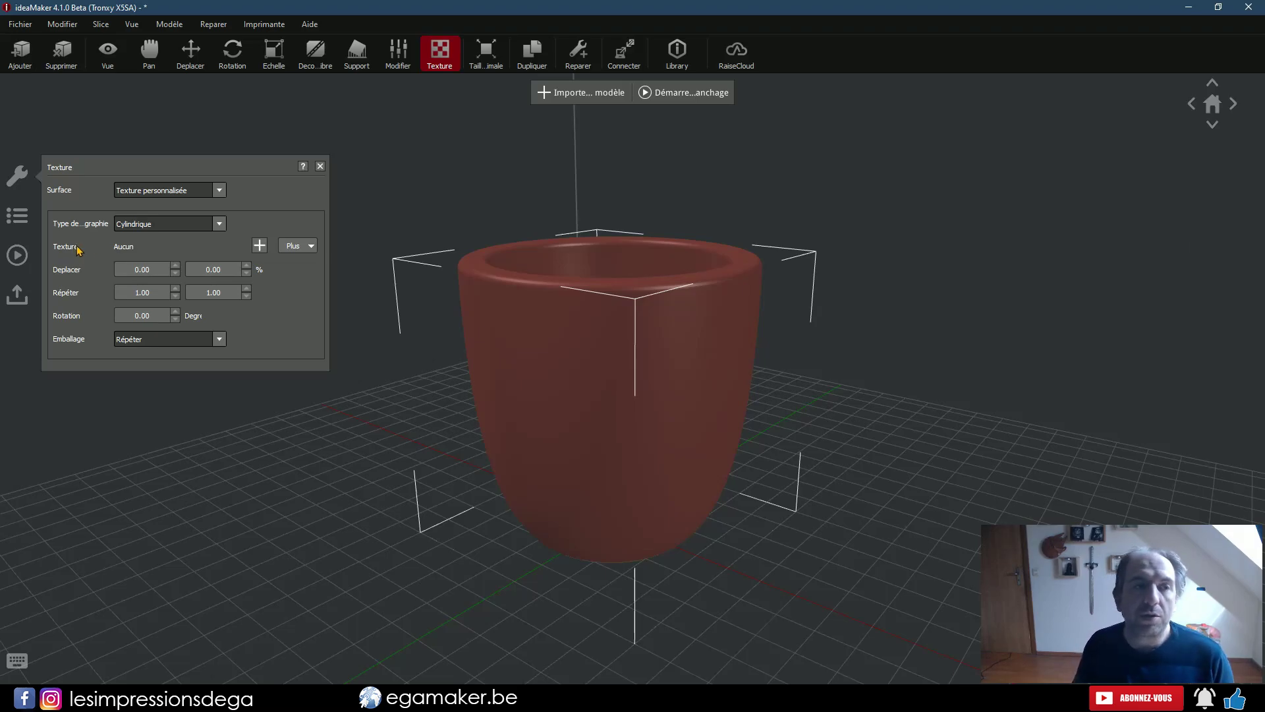
Import the knit image 530c3477b0aa03840aeb0b4062b1150a.jpg from the Ideamaker Texture folder on the local disk as the pot's texture
click(297, 247)
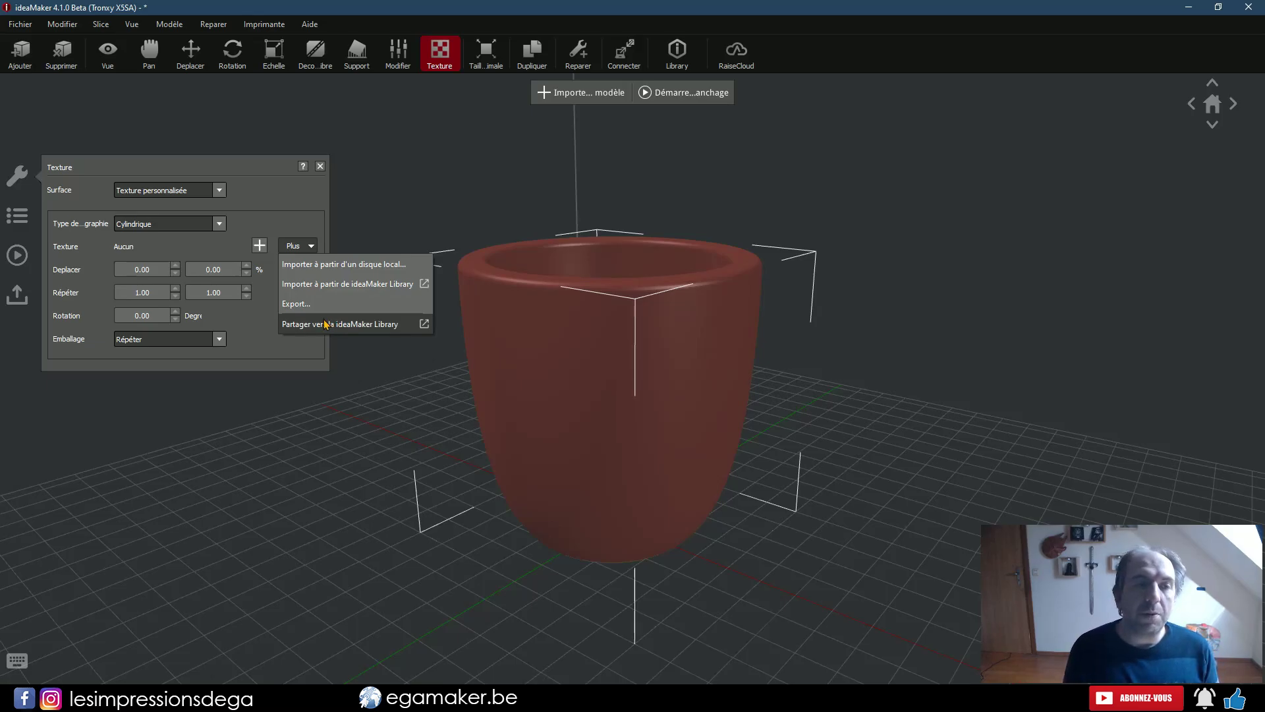
click(336, 267)
drag(349, 34, 744, 99)
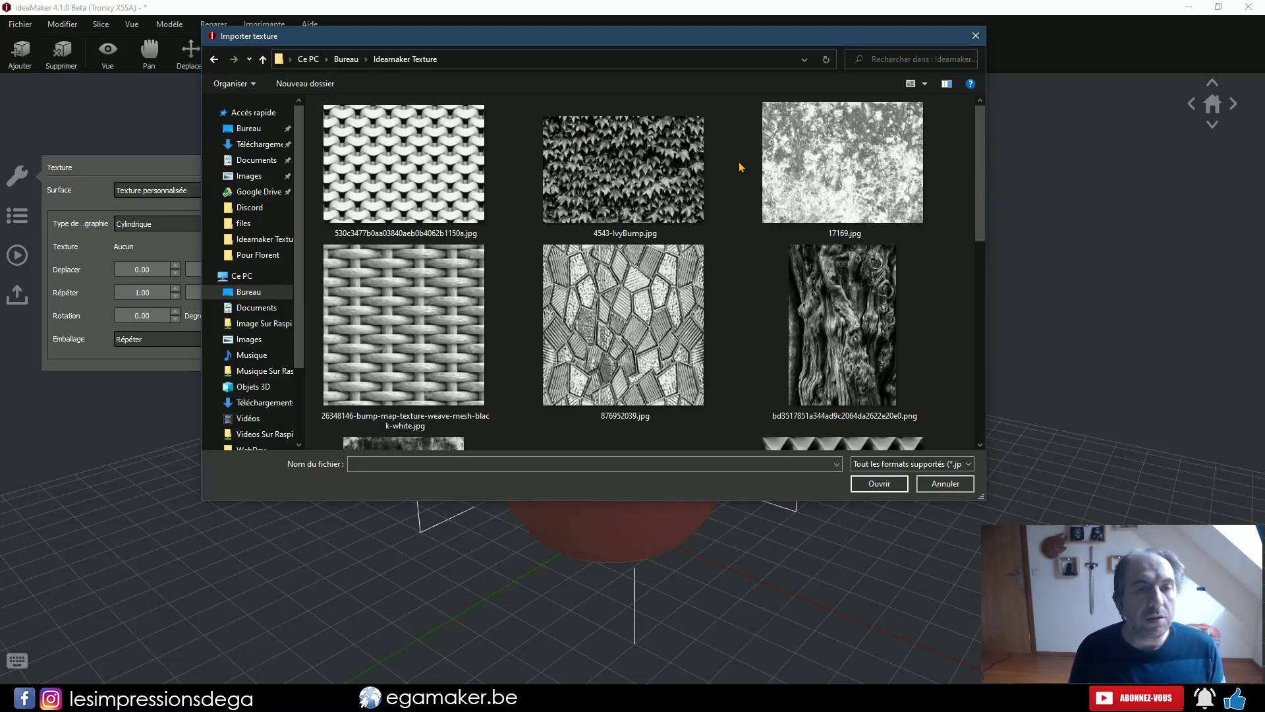
scroll(741, 168, down, 2)
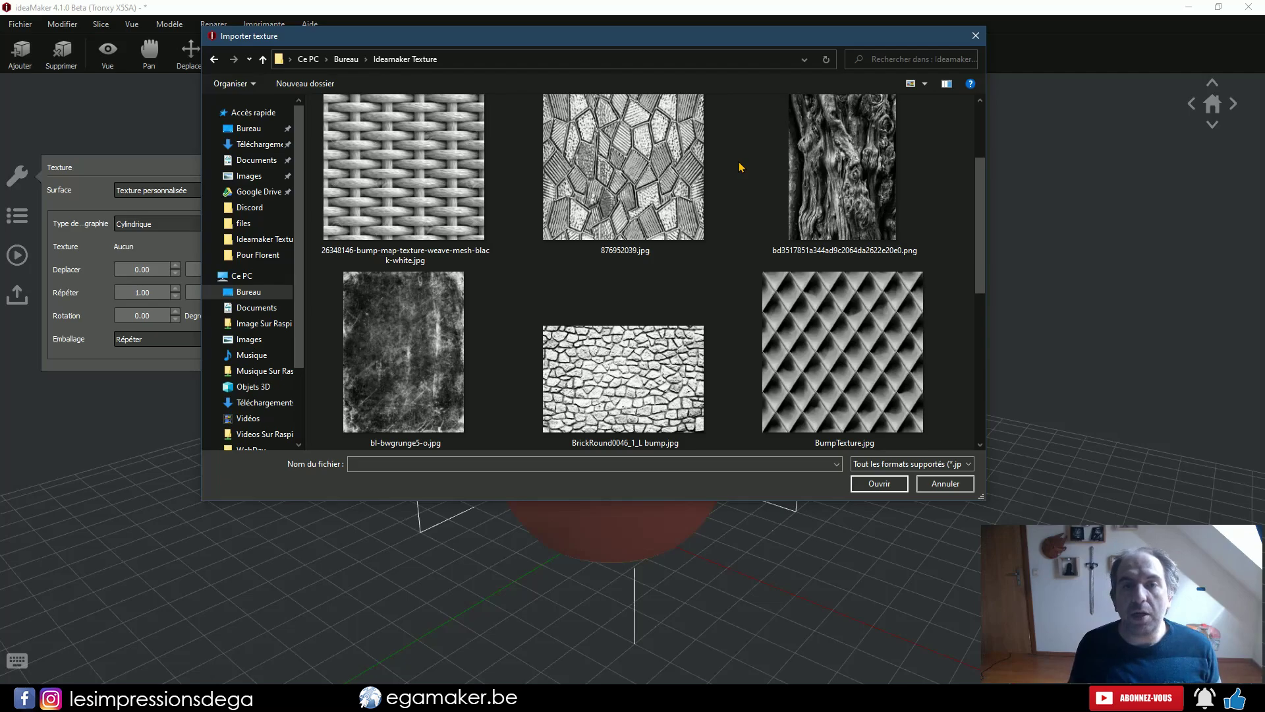
scroll(741, 167, up, 2)
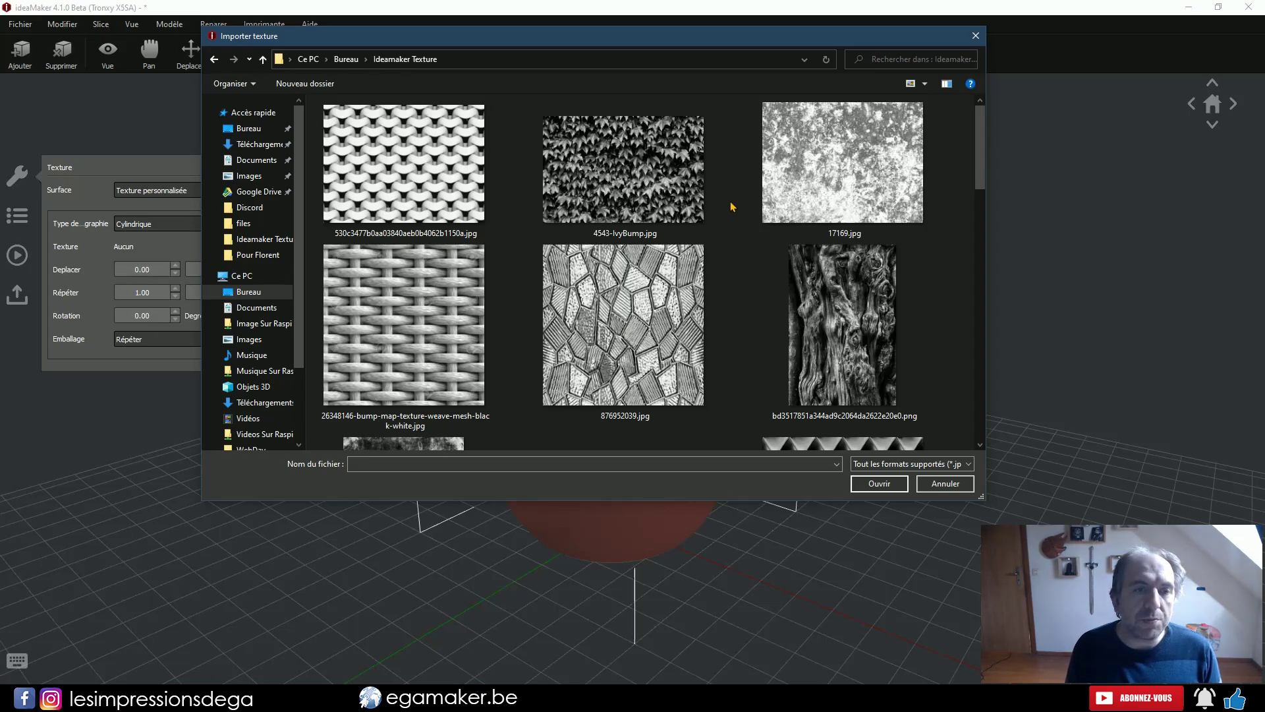
double_click(400, 196)
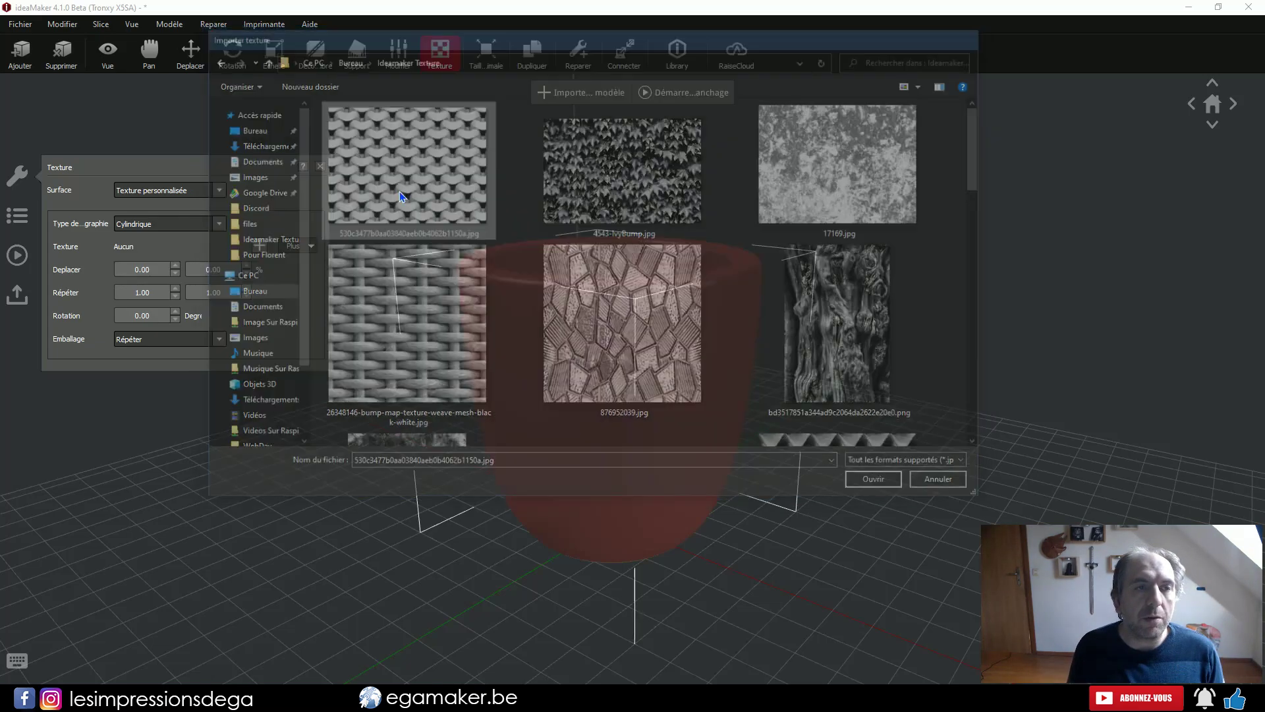
Set both repeat values of the knit texture to 3.00
right_drag(764, 426, 938, 475)
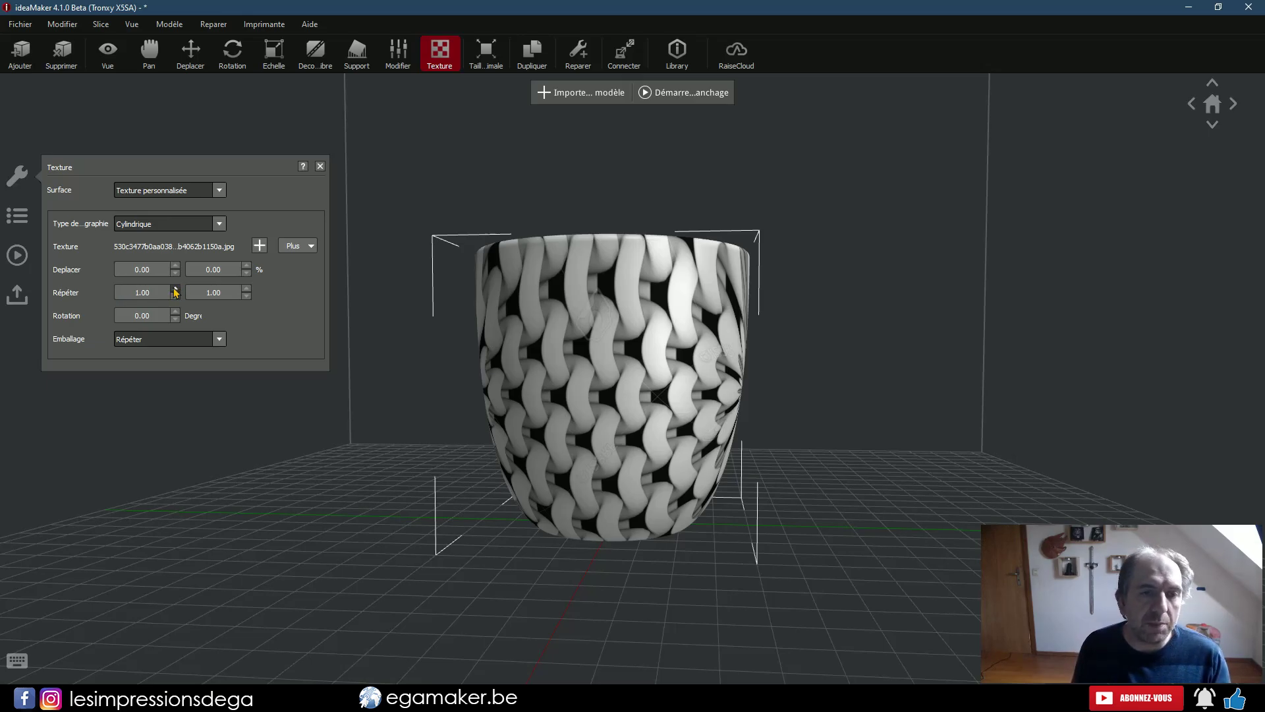
click(175, 289)
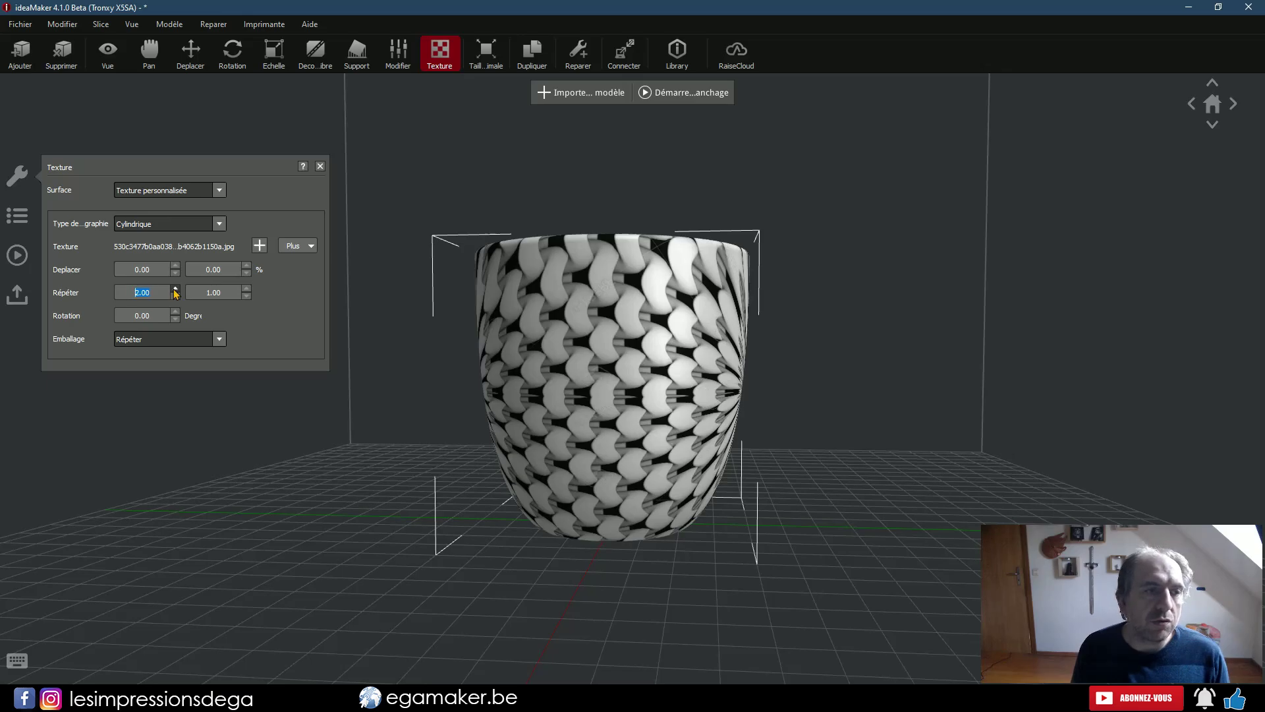
click(176, 289)
click(247, 288)
click(247, 288)
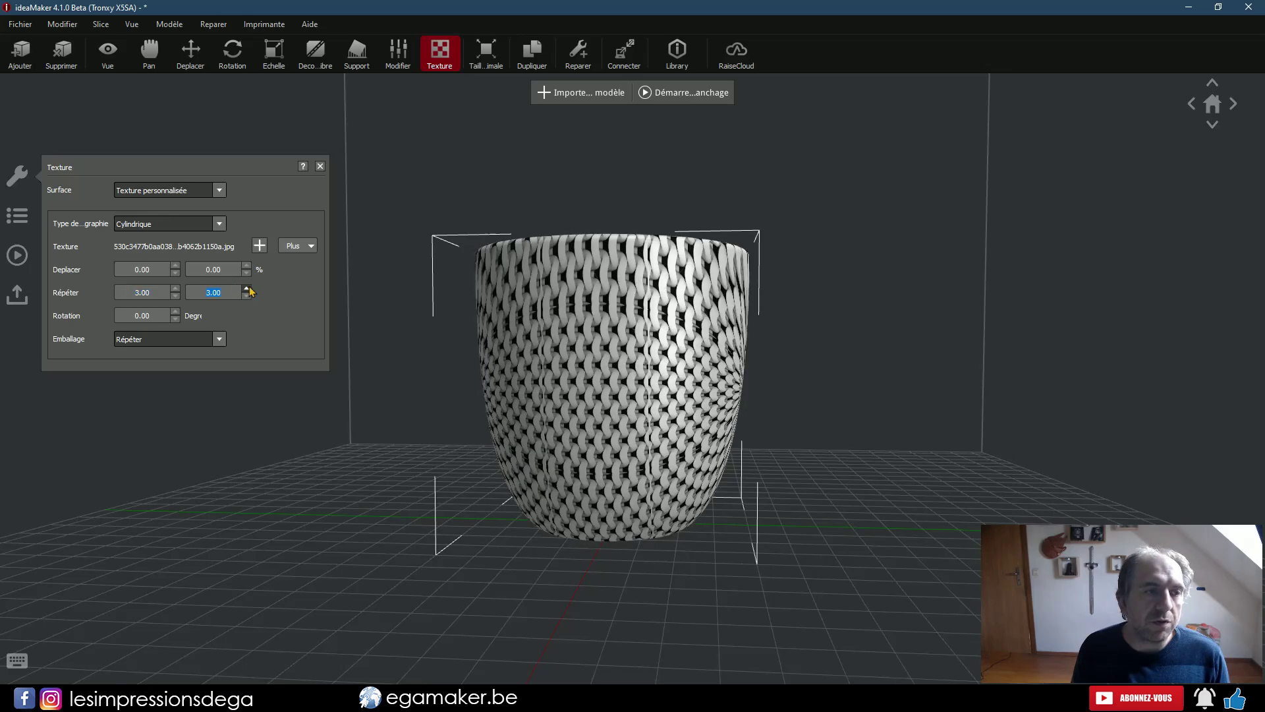
Try the Sphérique mapping type on the pot, comparing it from several sides, and return to Cylindrique
drag(473, 372, 738, 373)
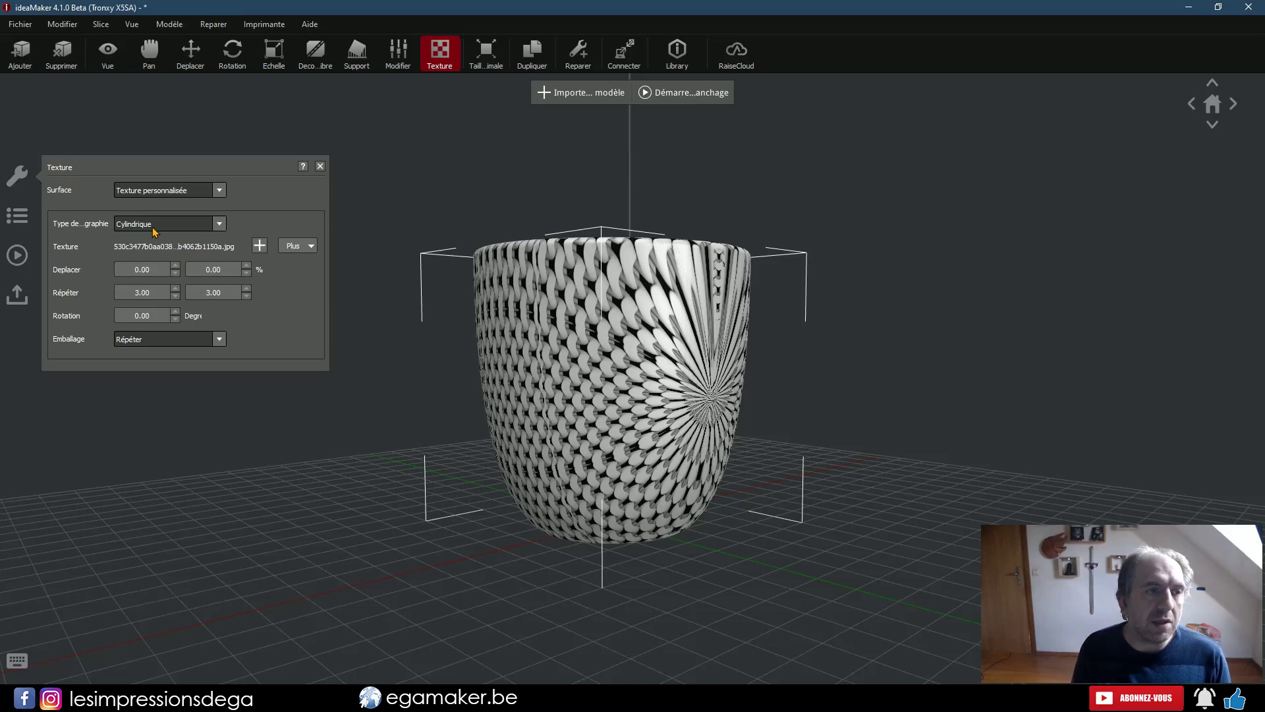
drag(390, 350, 418, 368)
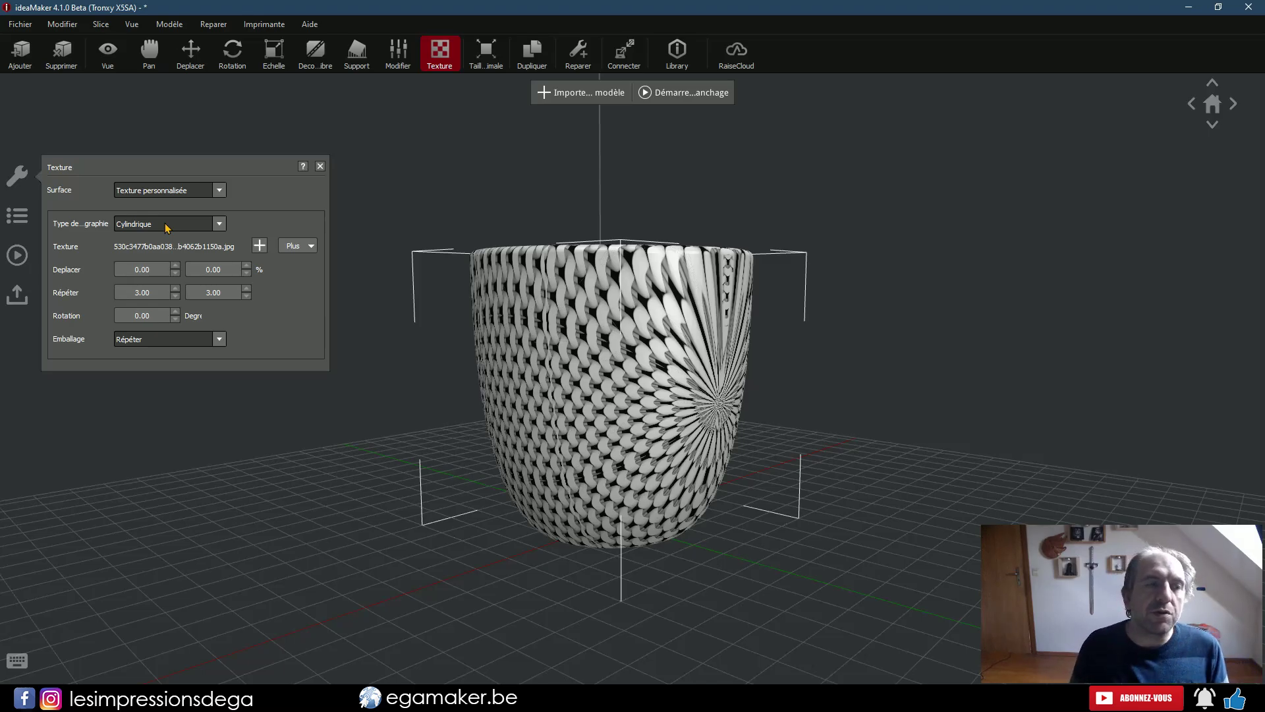
click(220, 224)
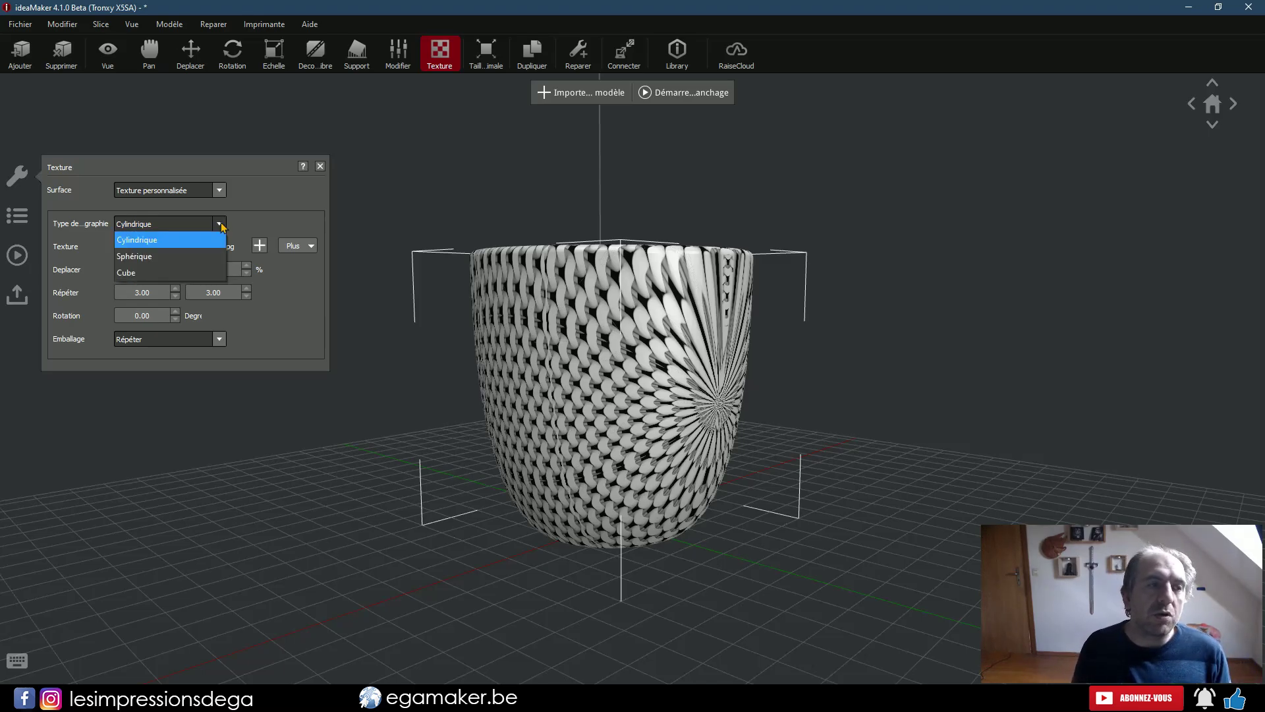
click(182, 257)
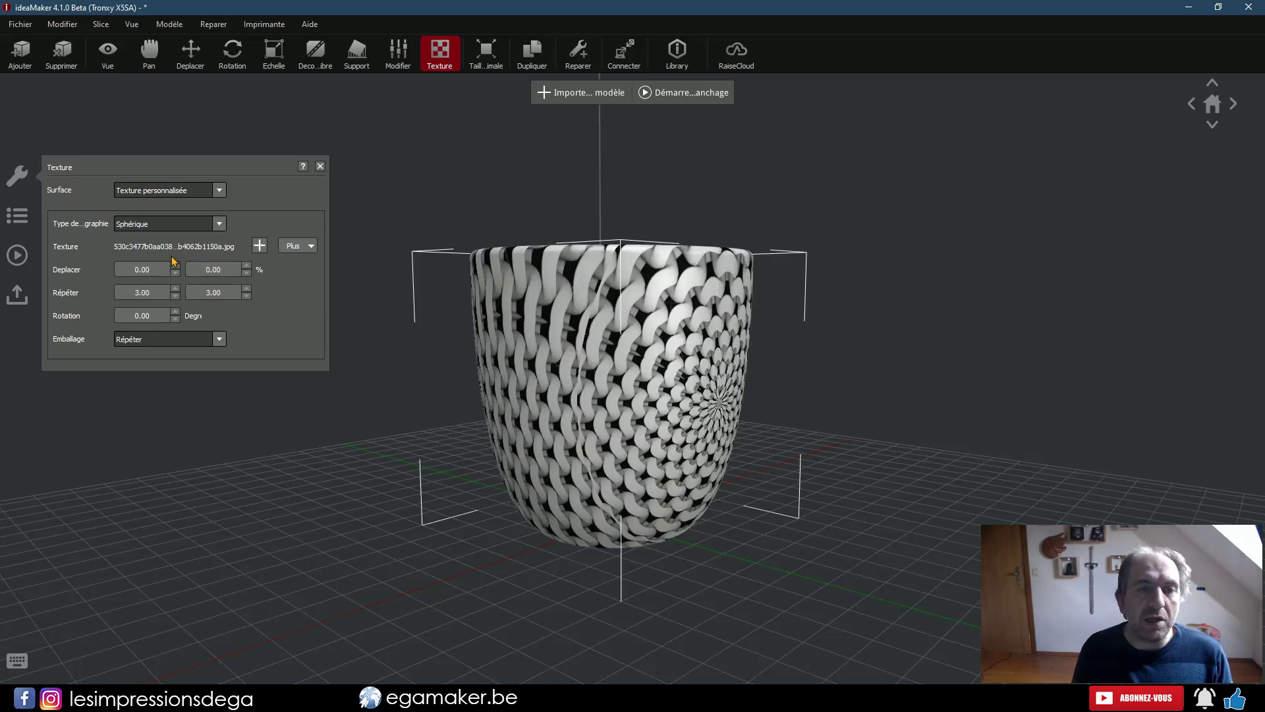
right_drag(612, 371, 532, 351)
click(224, 225)
click(185, 245)
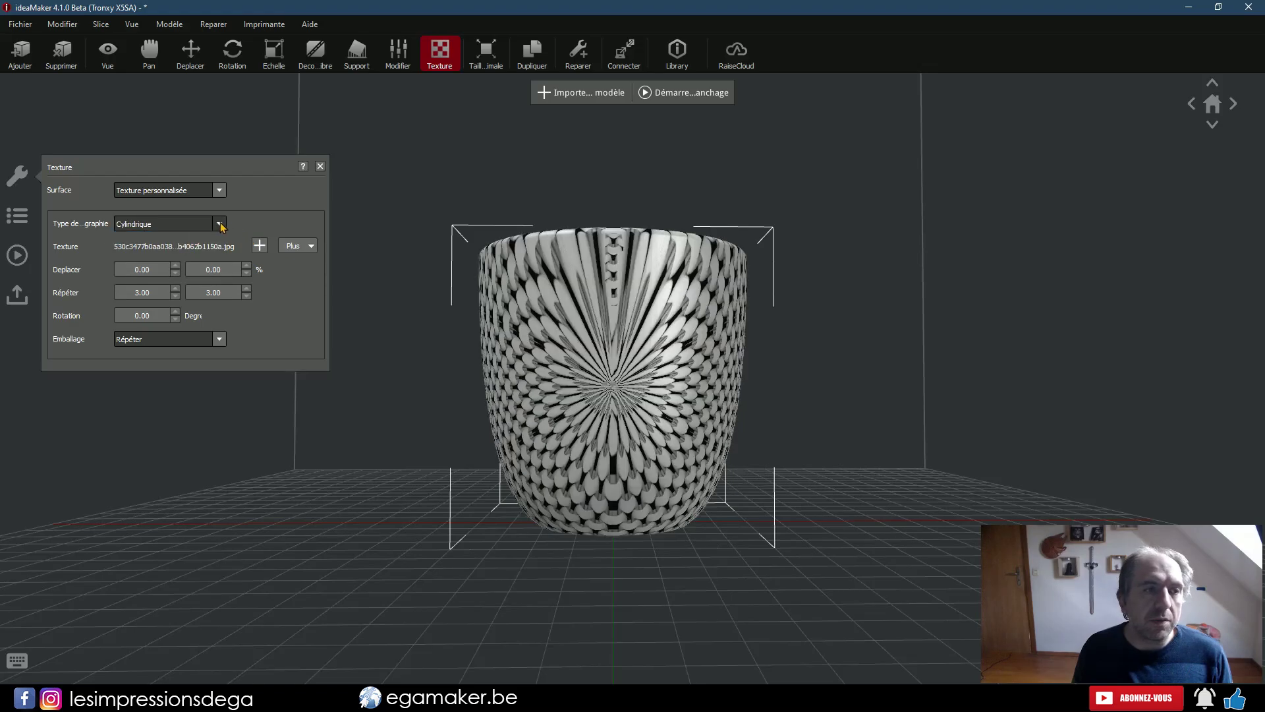
Try the Sphérique and Cube mapping types on the pot and inspect how the knit pattern wraps around it
click(219, 224)
click(181, 258)
right_drag(244, 277, 453, 407)
click(219, 223)
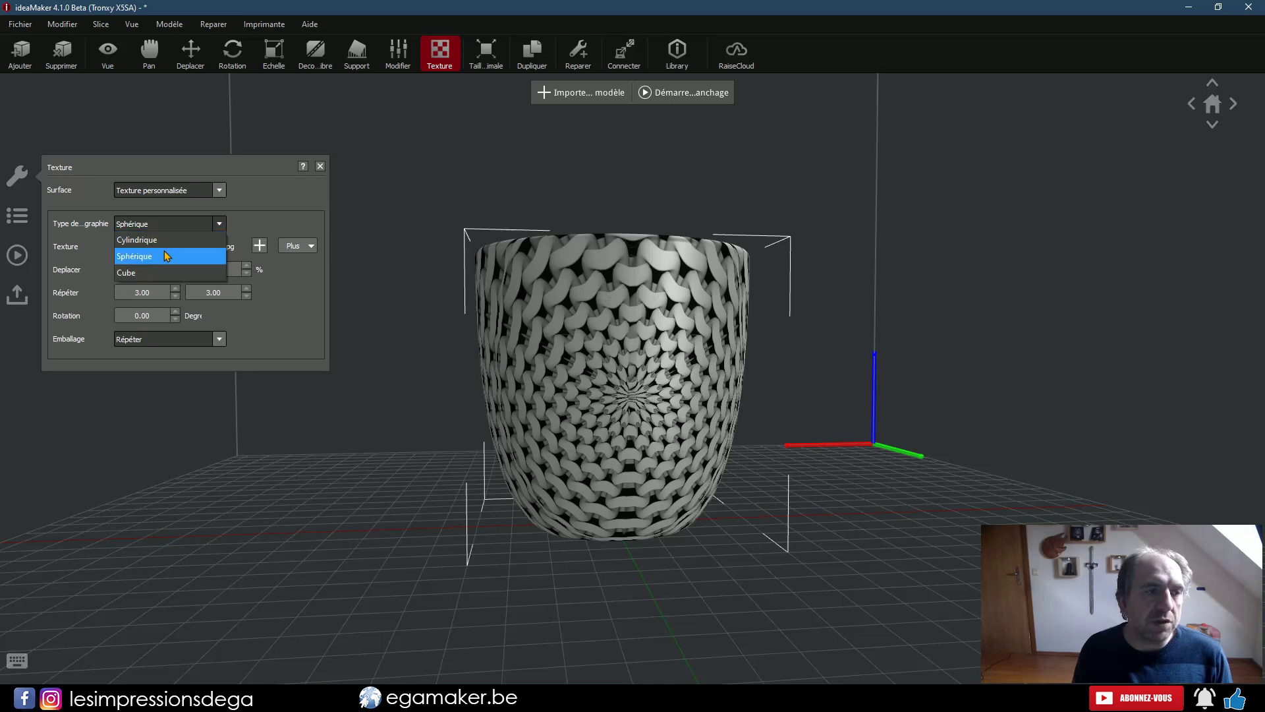
click(145, 269)
right_drag(503, 396, 757, 392)
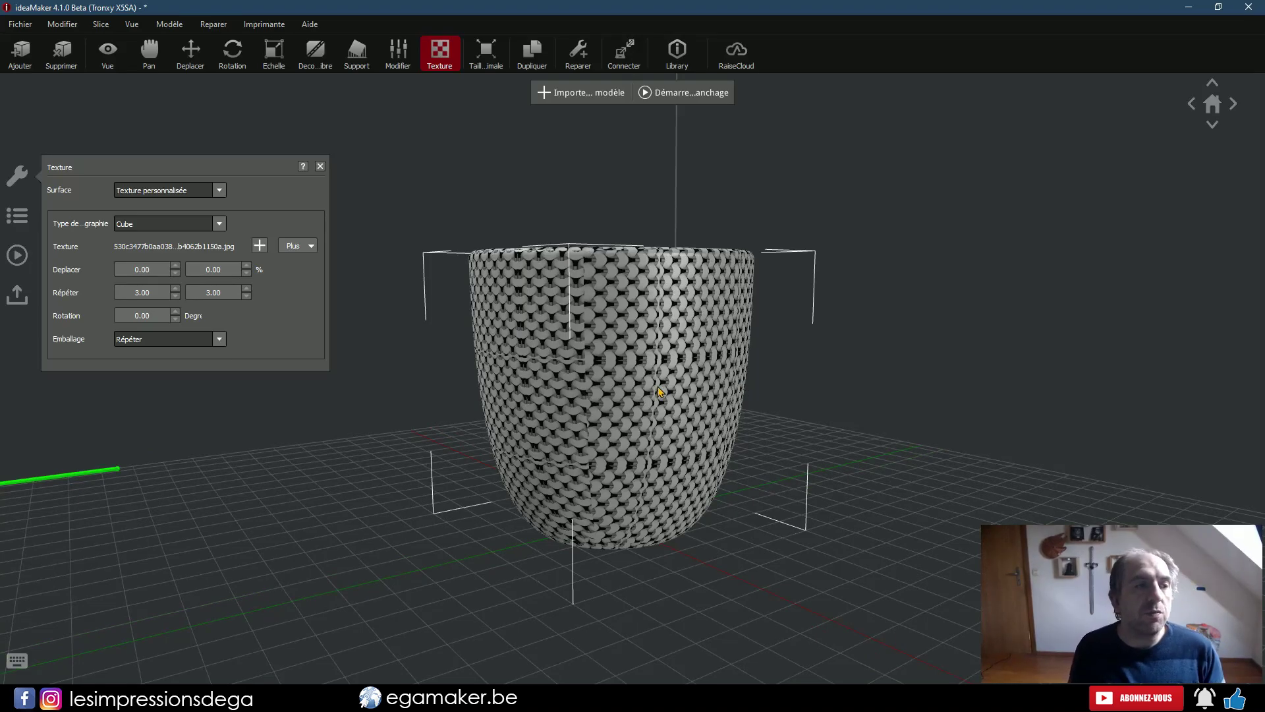
right_drag(624, 426, 675, 432)
drag(447, 429, 625, 426)
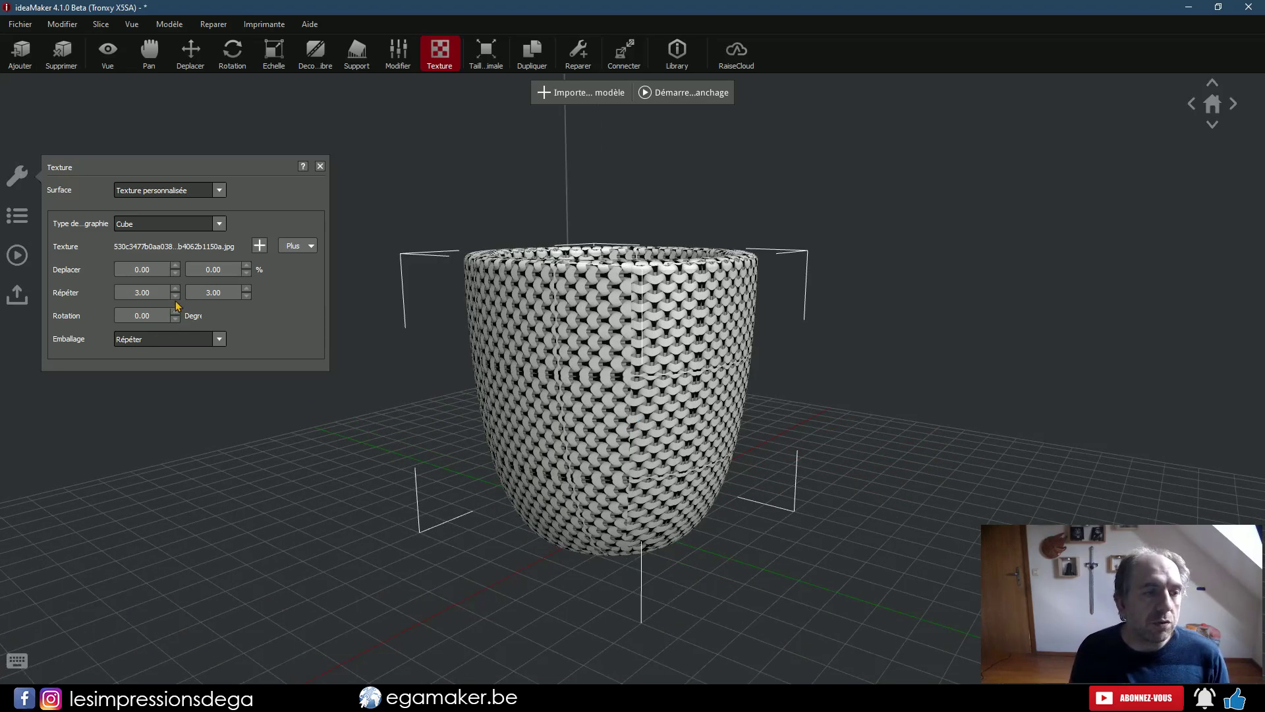
Set the texture's mapping type to Sphérique and both repeat values to 2.00
click(219, 224)
click(173, 256)
drag(705, 432, 676, 401)
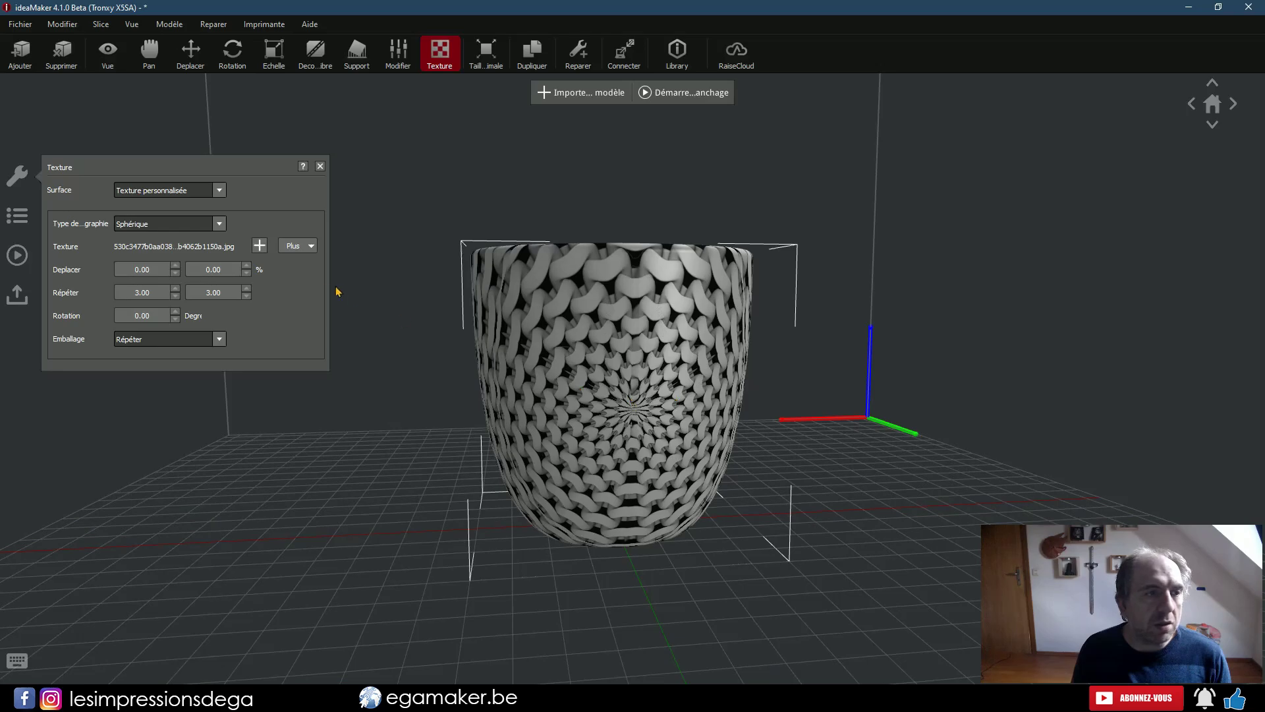
click(175, 295)
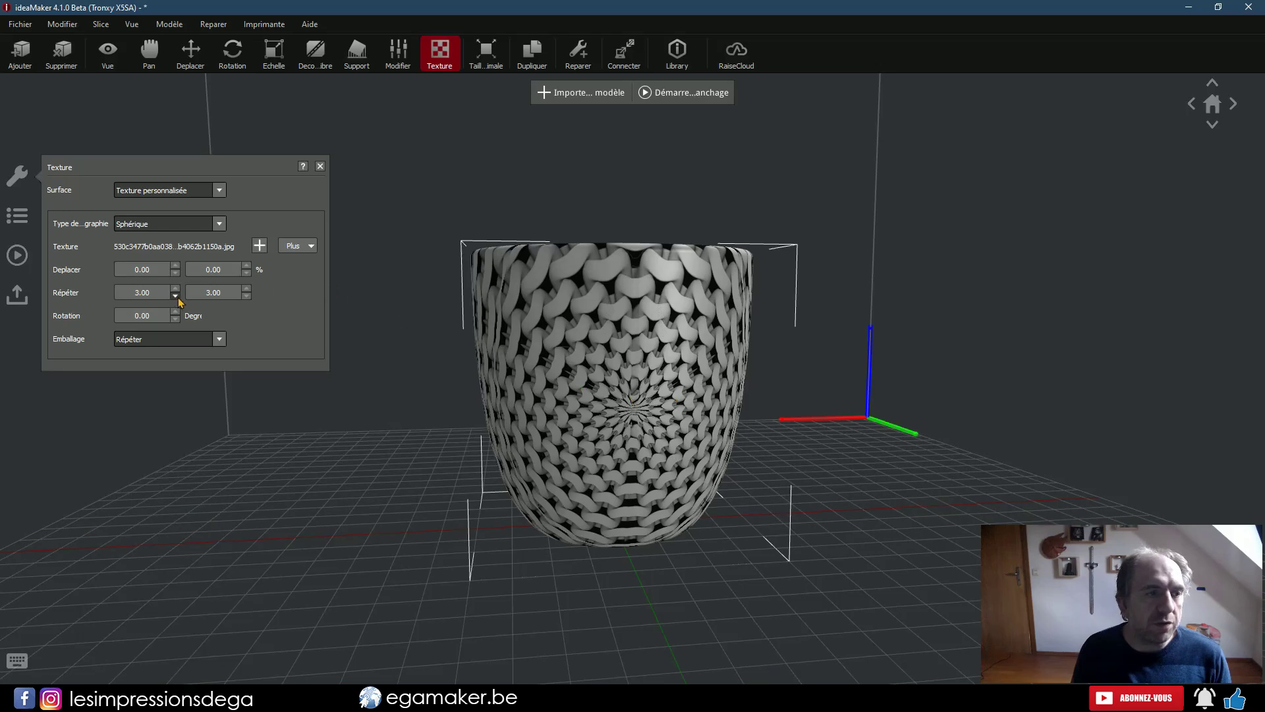
click(246, 295)
drag(423, 413, 662, 364)
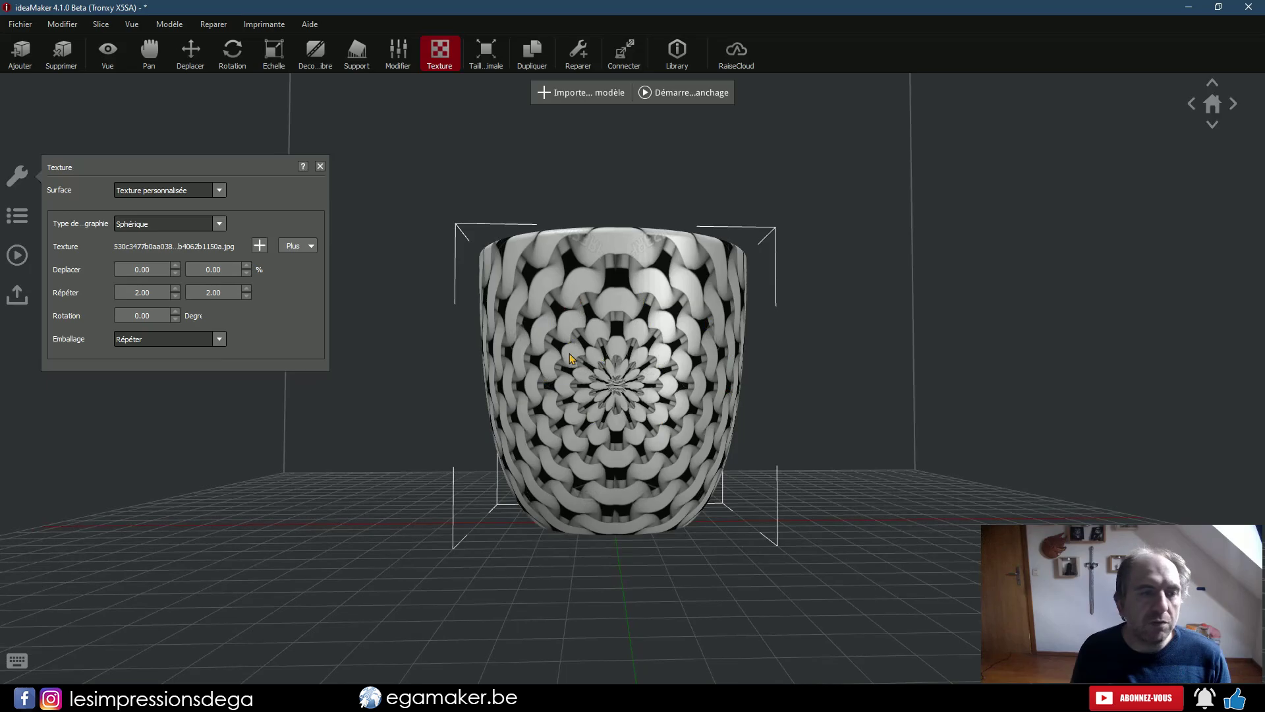
Set both repeat values of the texture to 4.00 and its wrapping mode (Emballage) to Miroir
click(175, 288)
drag(527, 369, 580, 338)
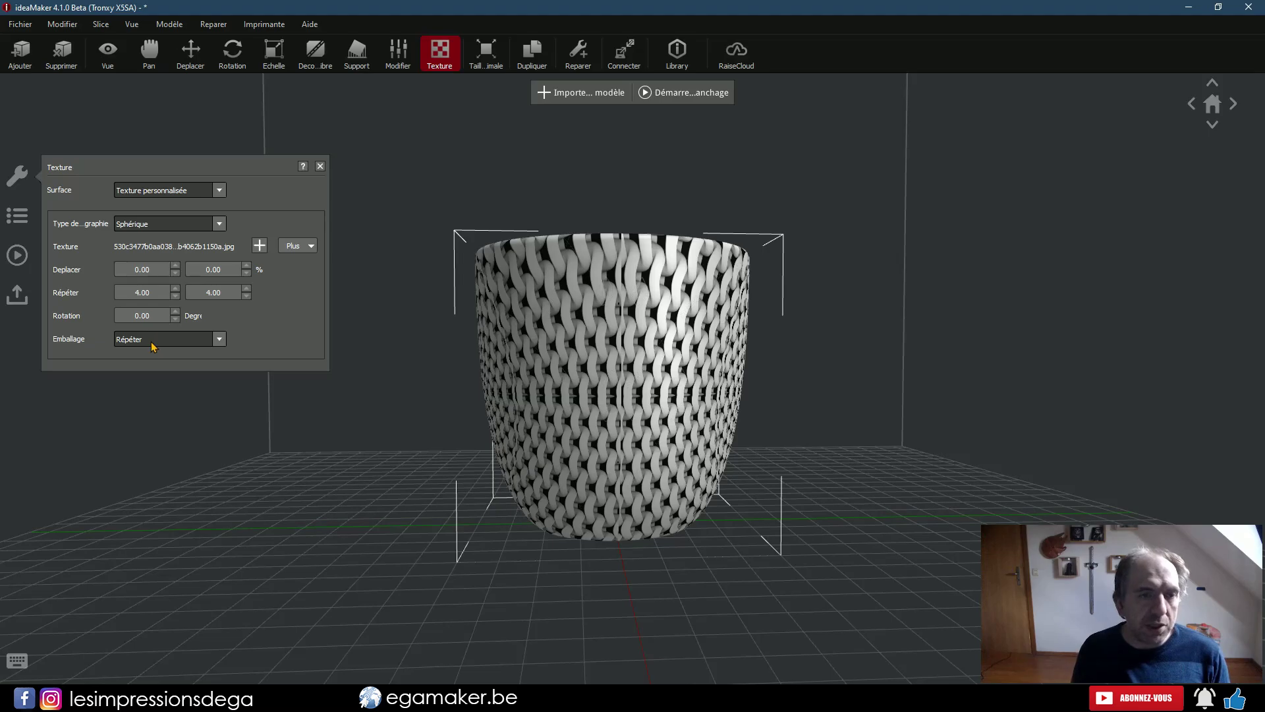
drag(527, 415, 594, 382)
click(171, 339)
click(183, 367)
drag(565, 334, 576, 327)
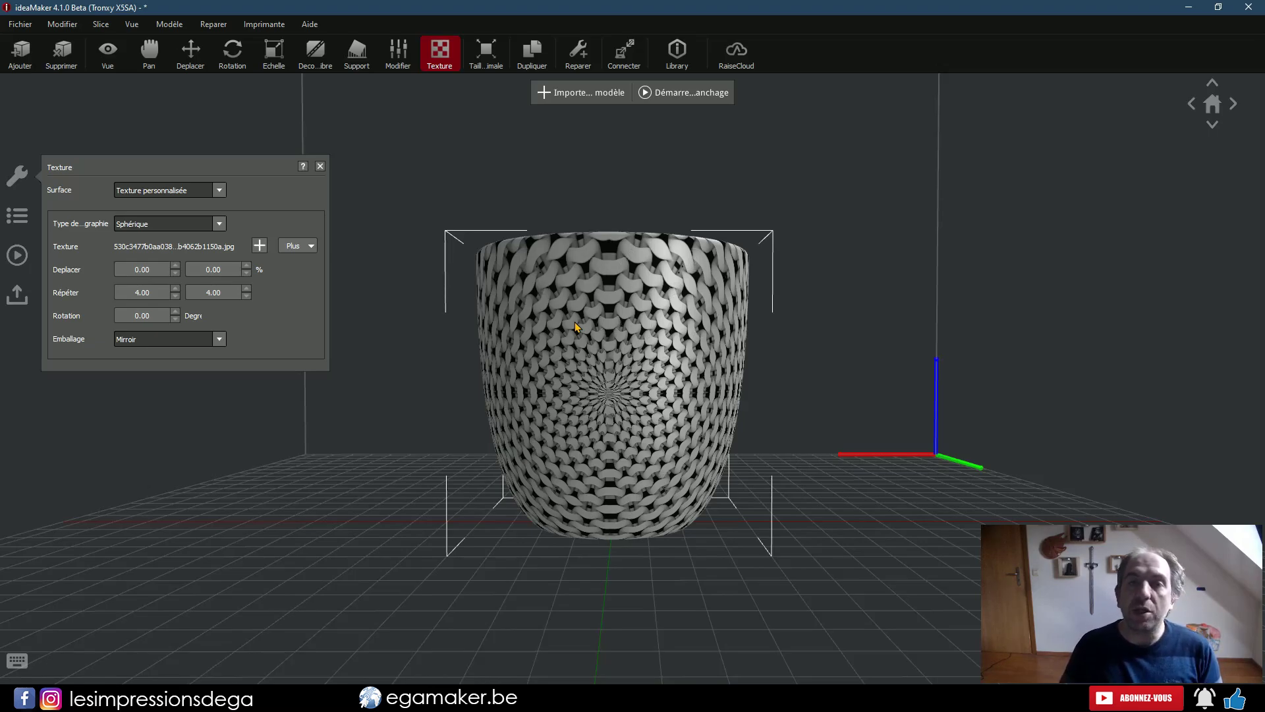
Try the Attacher au coin and Attacher à la bordure wrapping modes on the pot's texture
click(171, 339)
click(178, 393)
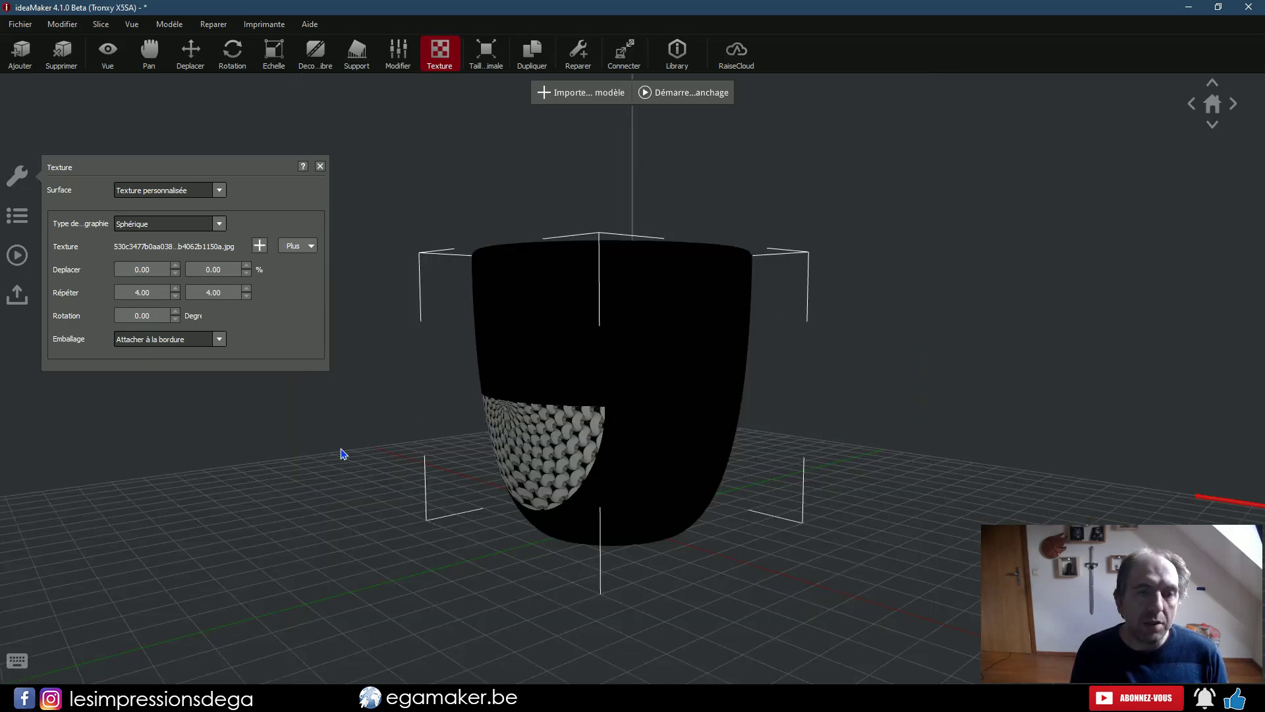
drag(343, 453, 755, 414)
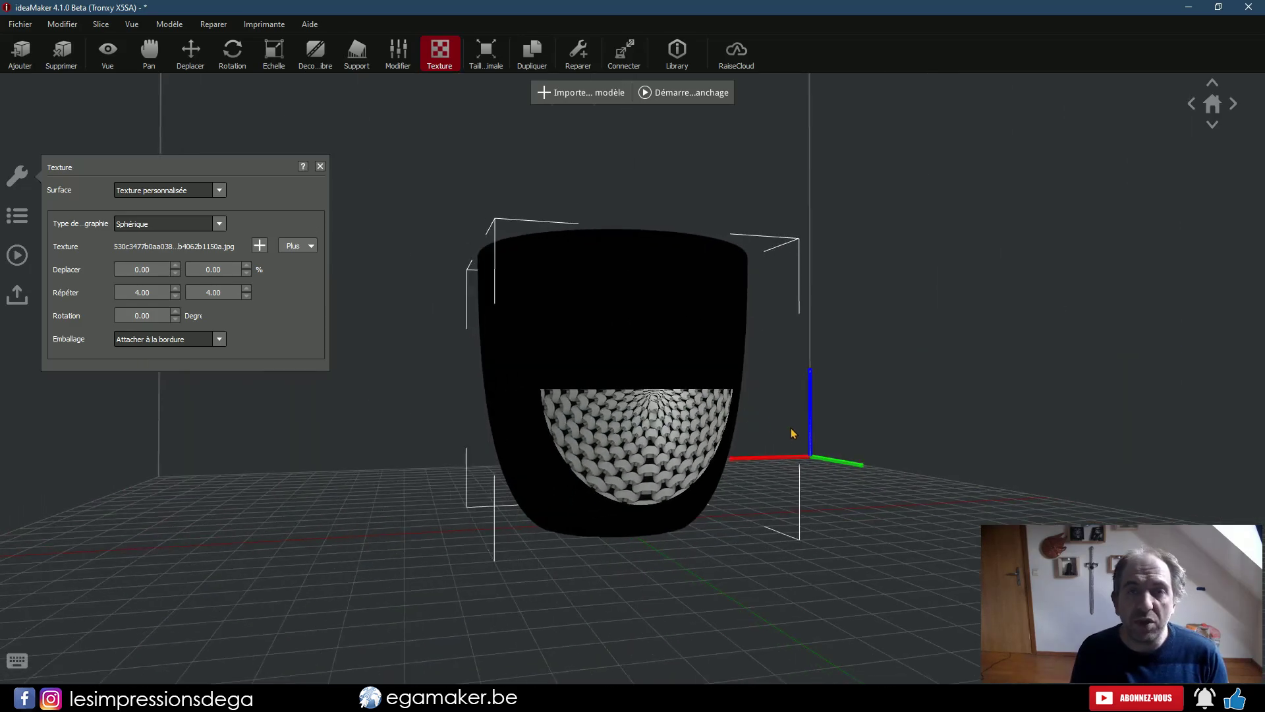
Try the Cube mapping type with Miroir wrapping on the pot, and return the mapping type to Sphérique
click(212, 224)
click(147, 238)
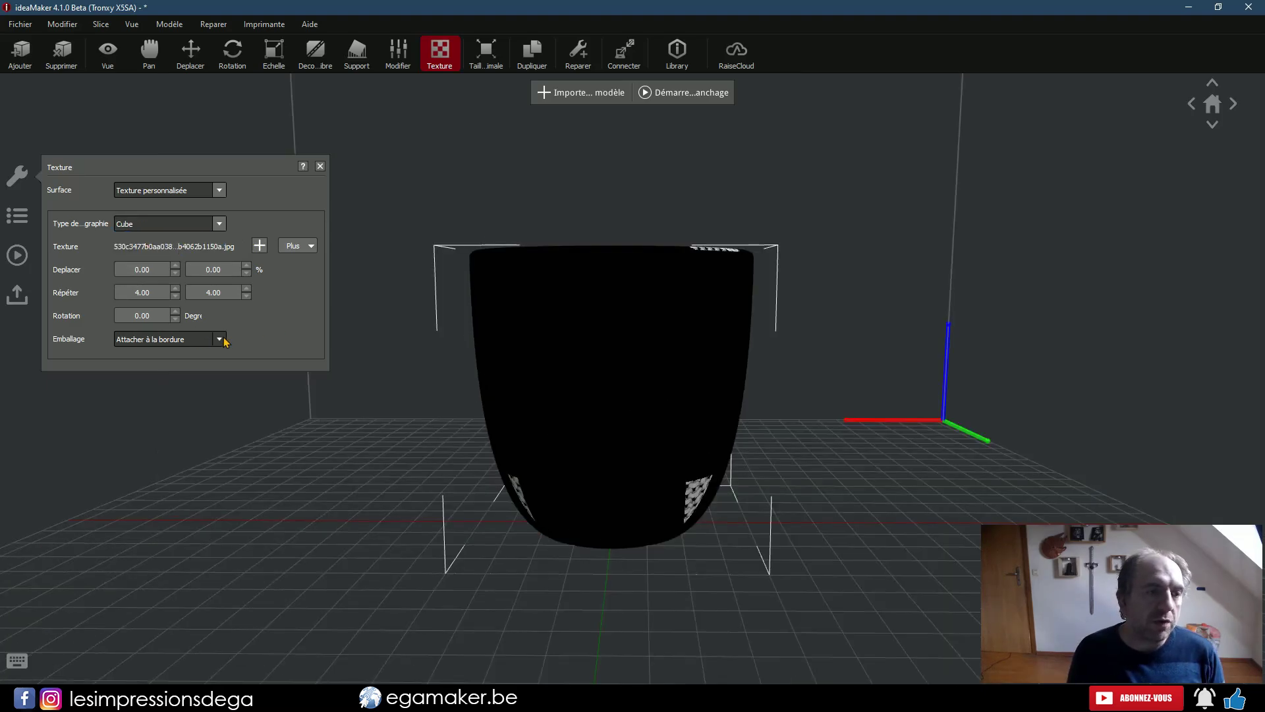
click(221, 340)
click(172, 373)
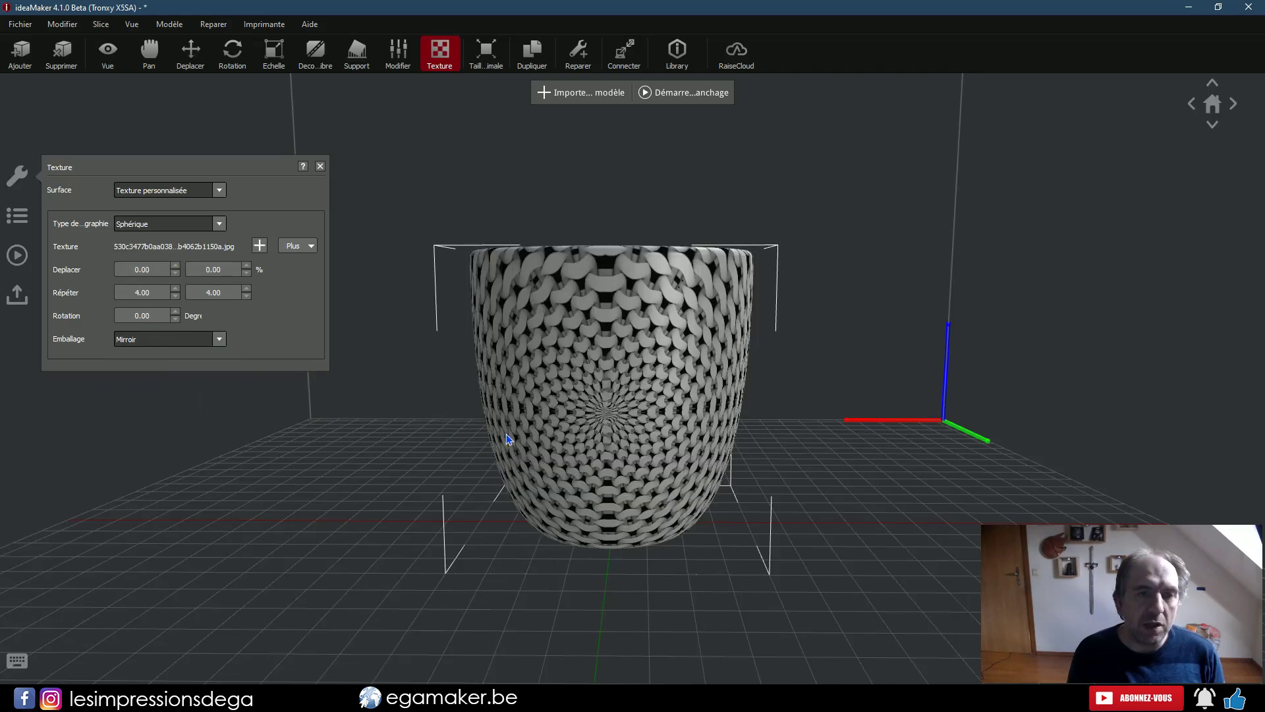
drag(506, 433, 822, 419)
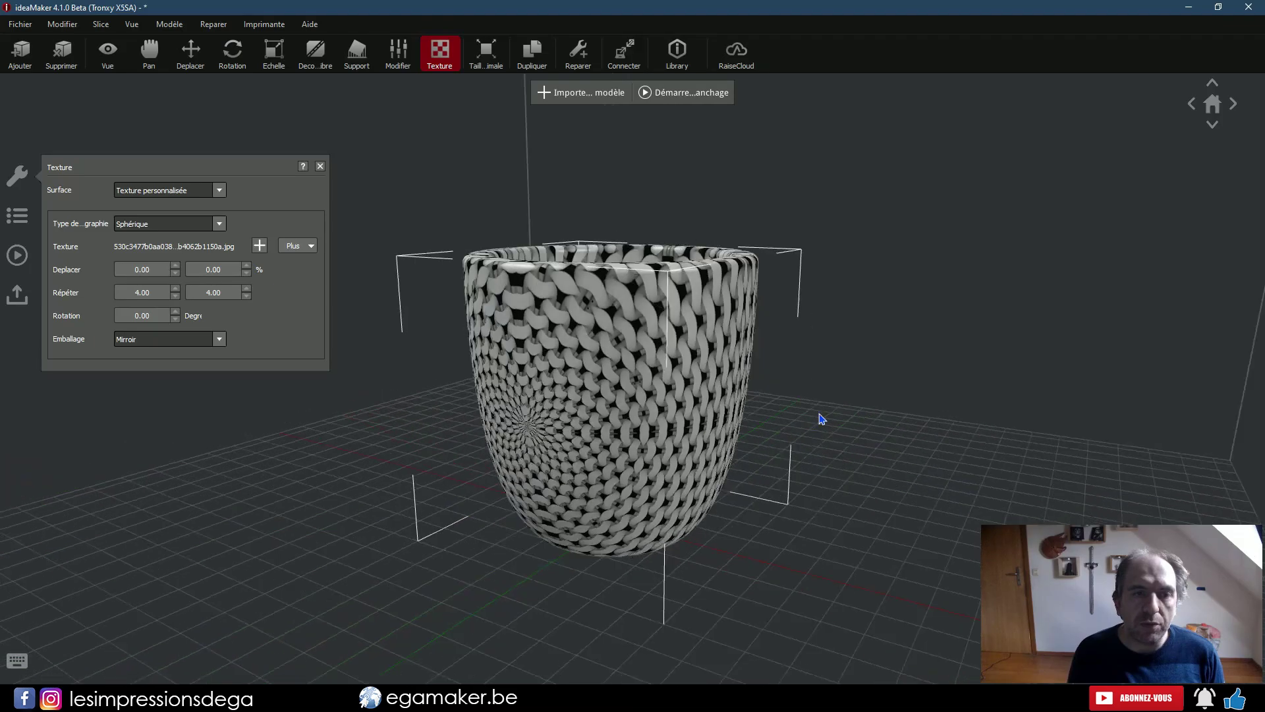
drag(822, 419, 923, 419)
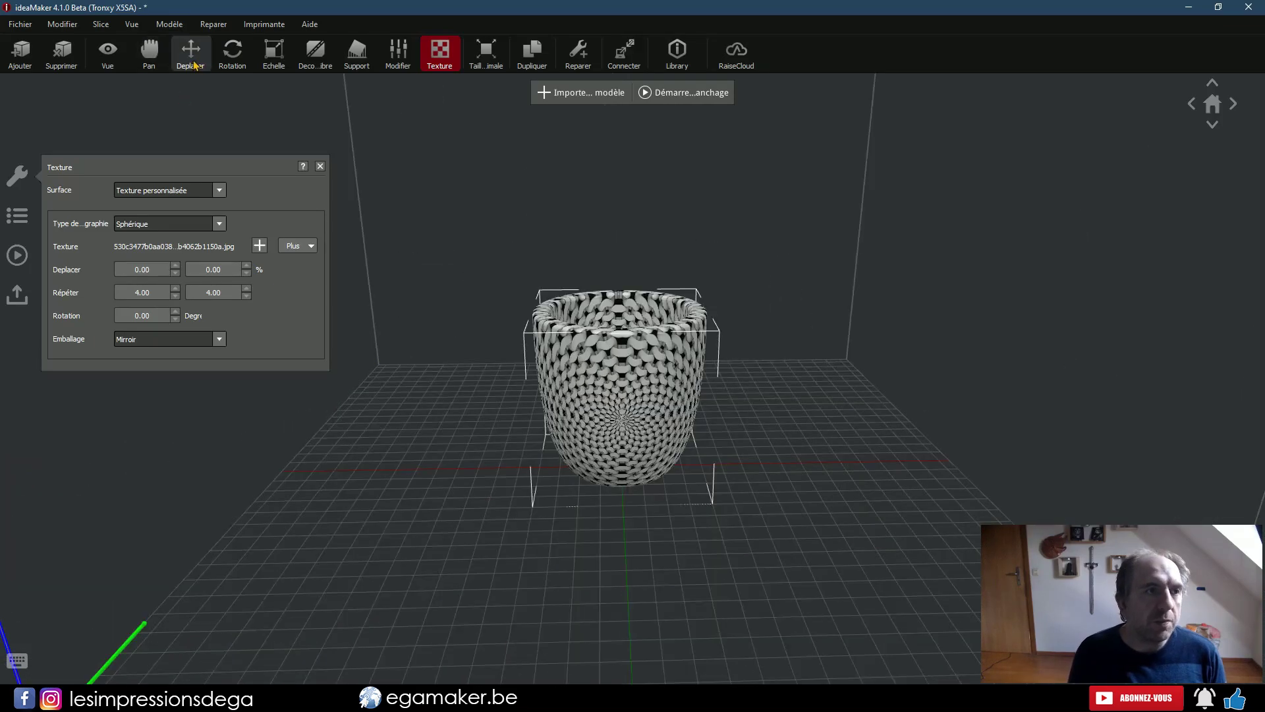
Move the textured pot to the back left area of the build plate
click(182, 60)
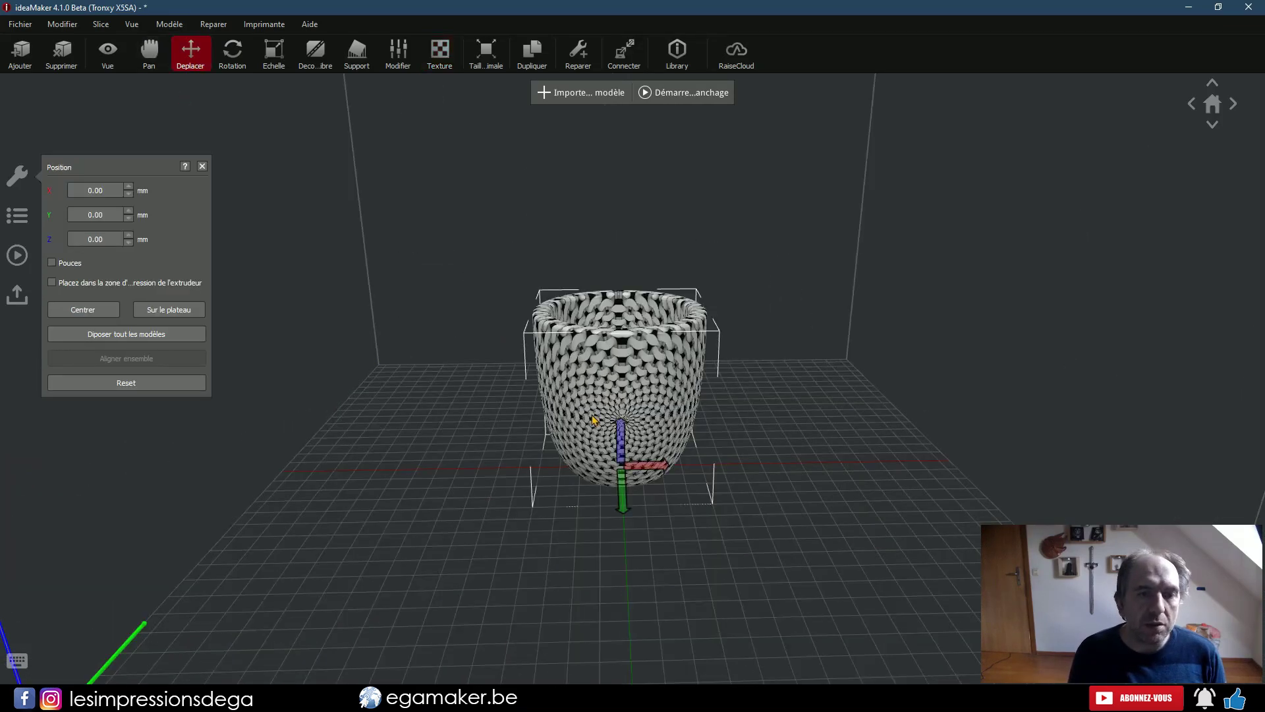
drag(637, 467, 433, 409)
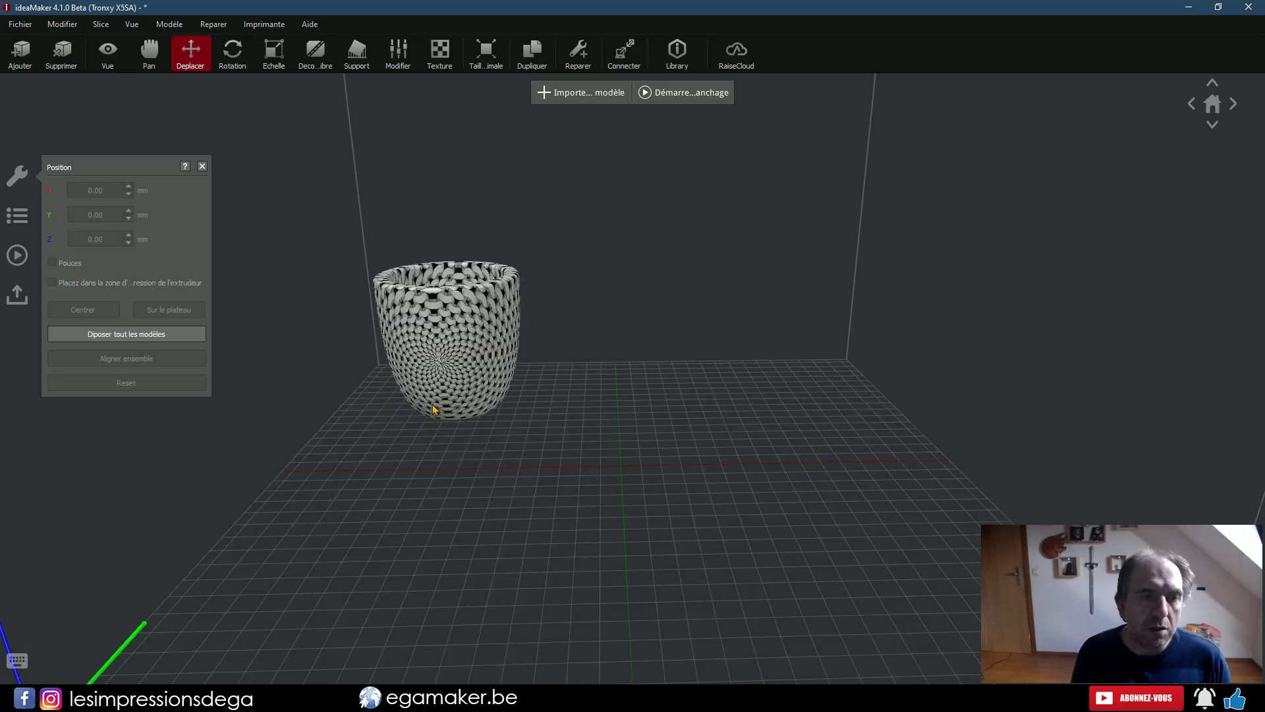
Duplicate the textured pot on the build plate
right_click(447, 333)
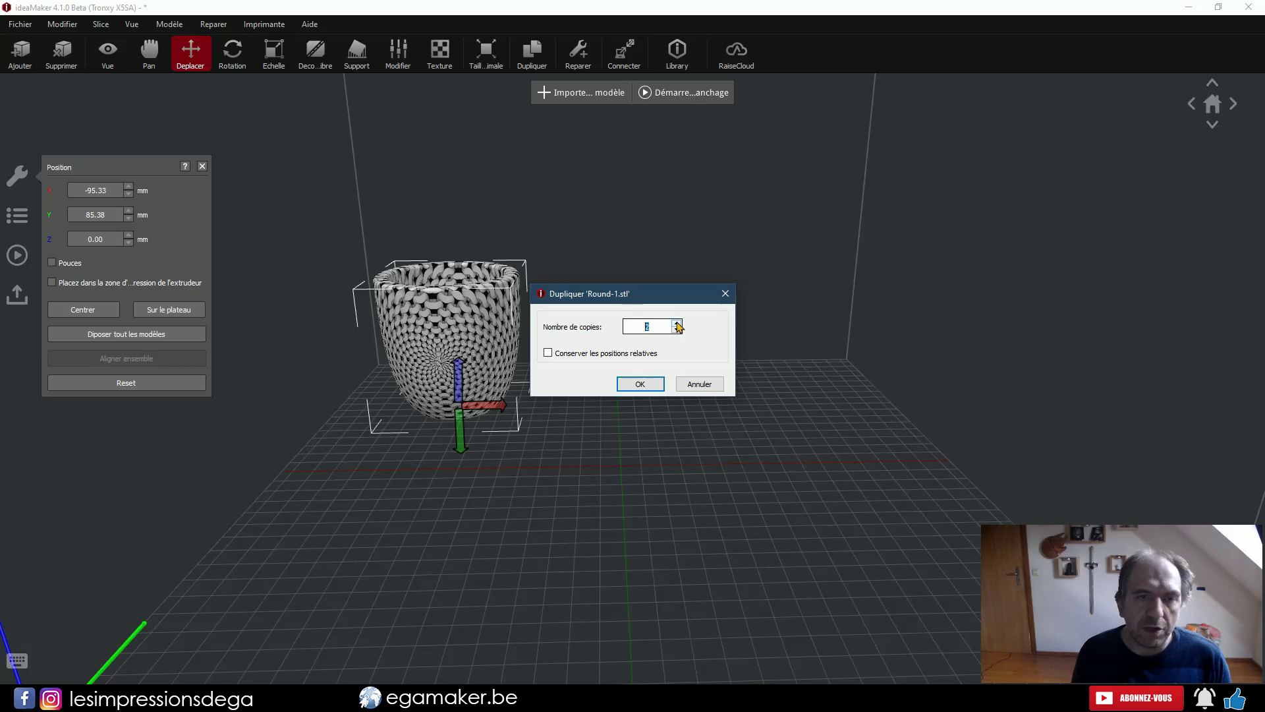
click(639, 383)
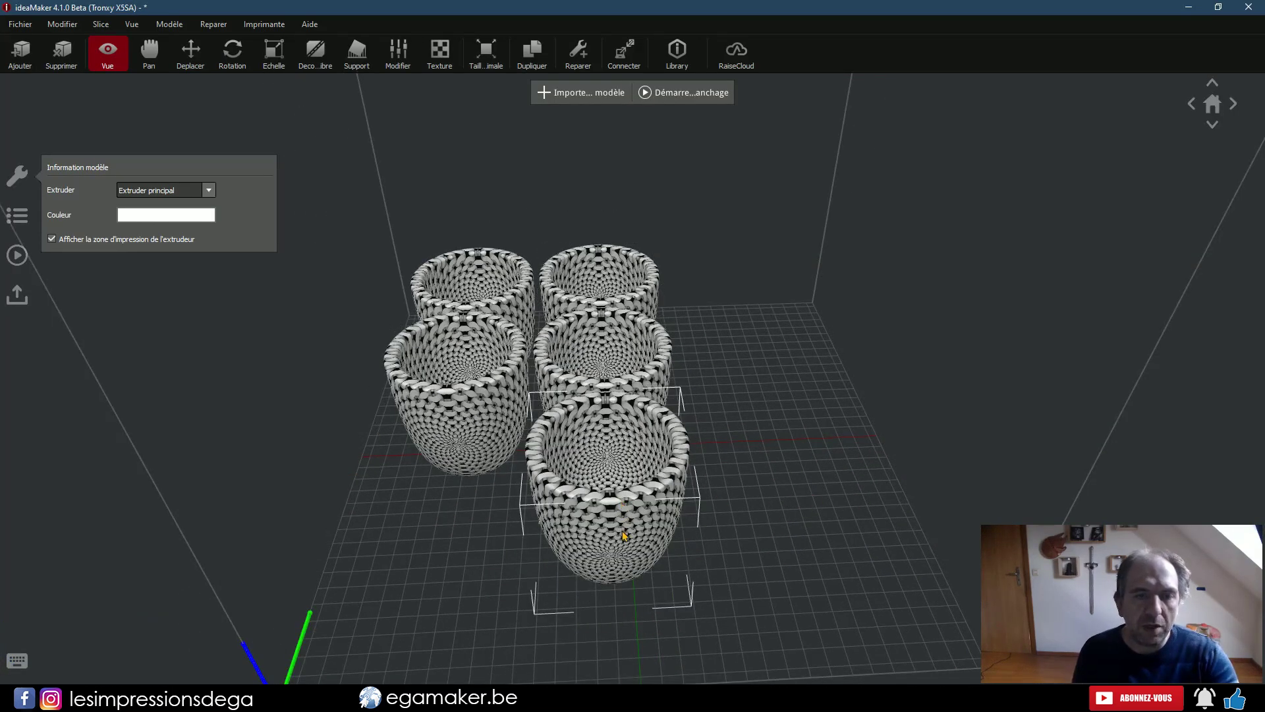
Remove the surplus copy in front and spread the four remaining pots toward the corners of the build plate
click(769, 537)
drag(769, 537, 785, 503)
click(601, 447)
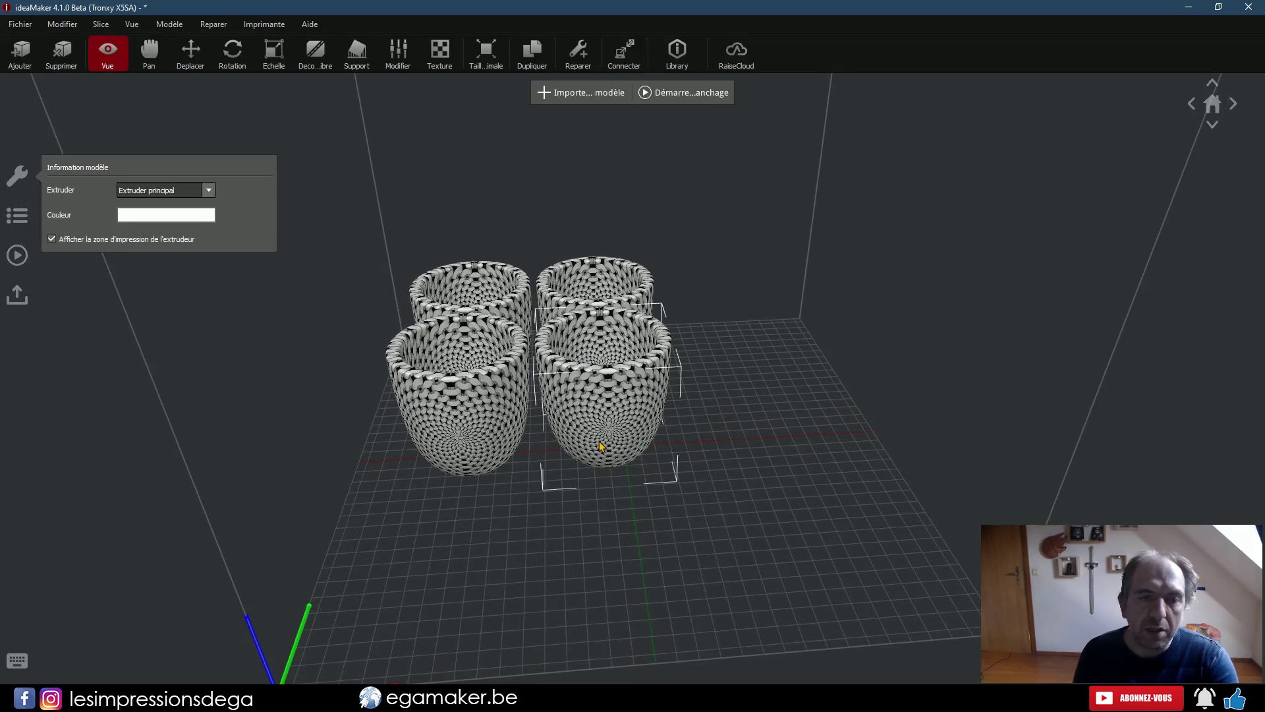
drag(603, 429, 836, 422)
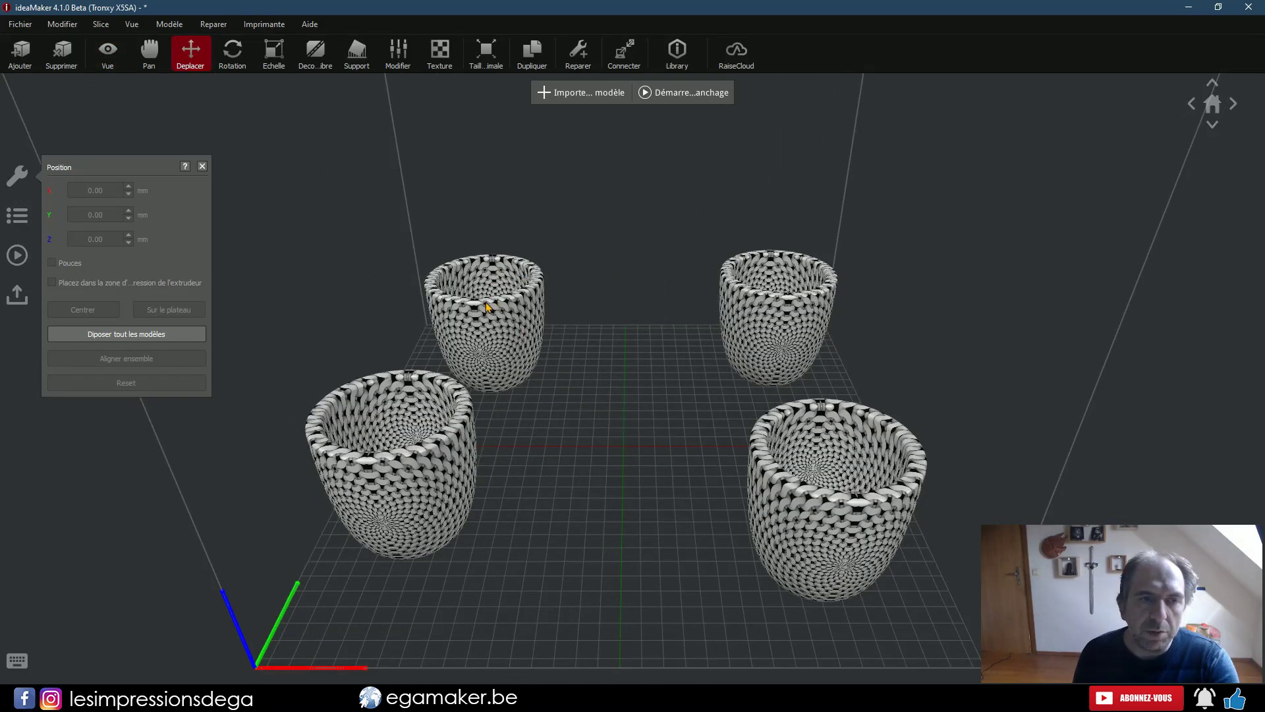
Load the dalmatians PNG as the back right pot's custom texture, with both repeats at 2.00, rotation at 8.00 and Répéter wrapping
click(785, 305)
scroll(884, 330, up, 5)
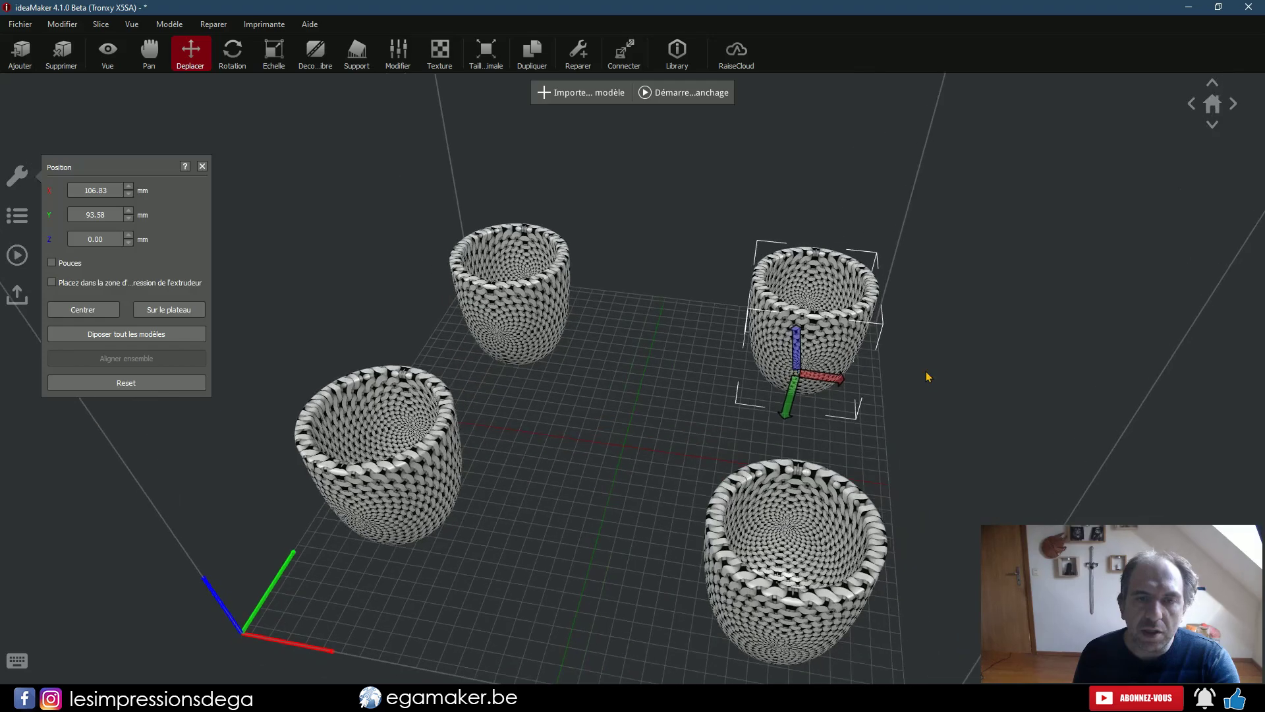
click(439, 51)
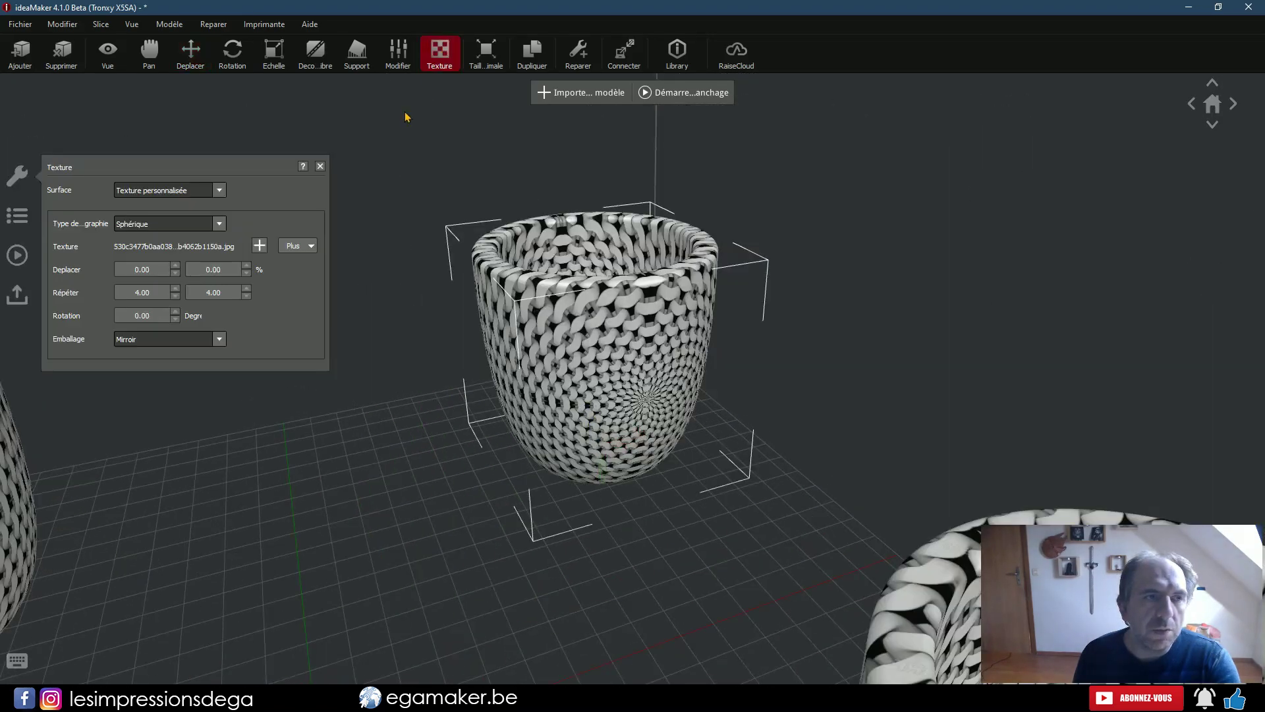
click(259, 245)
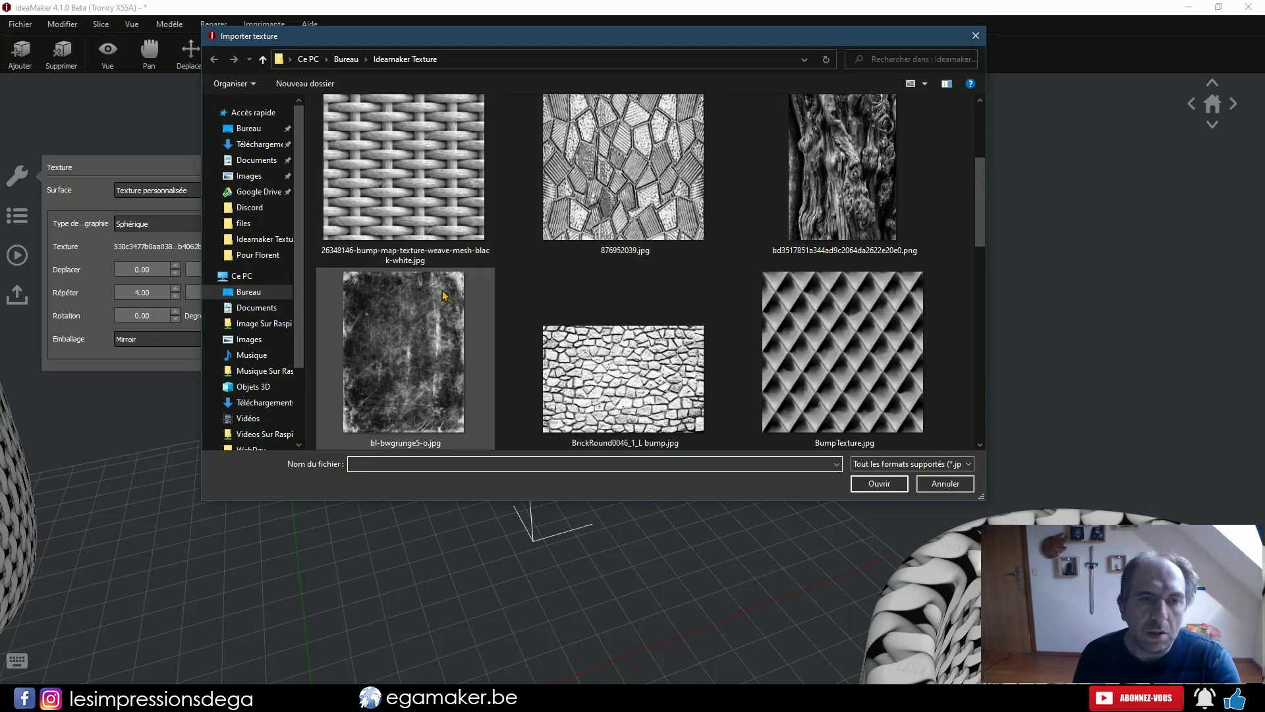
scroll(535, 265, down, 3)
double_click(403, 377)
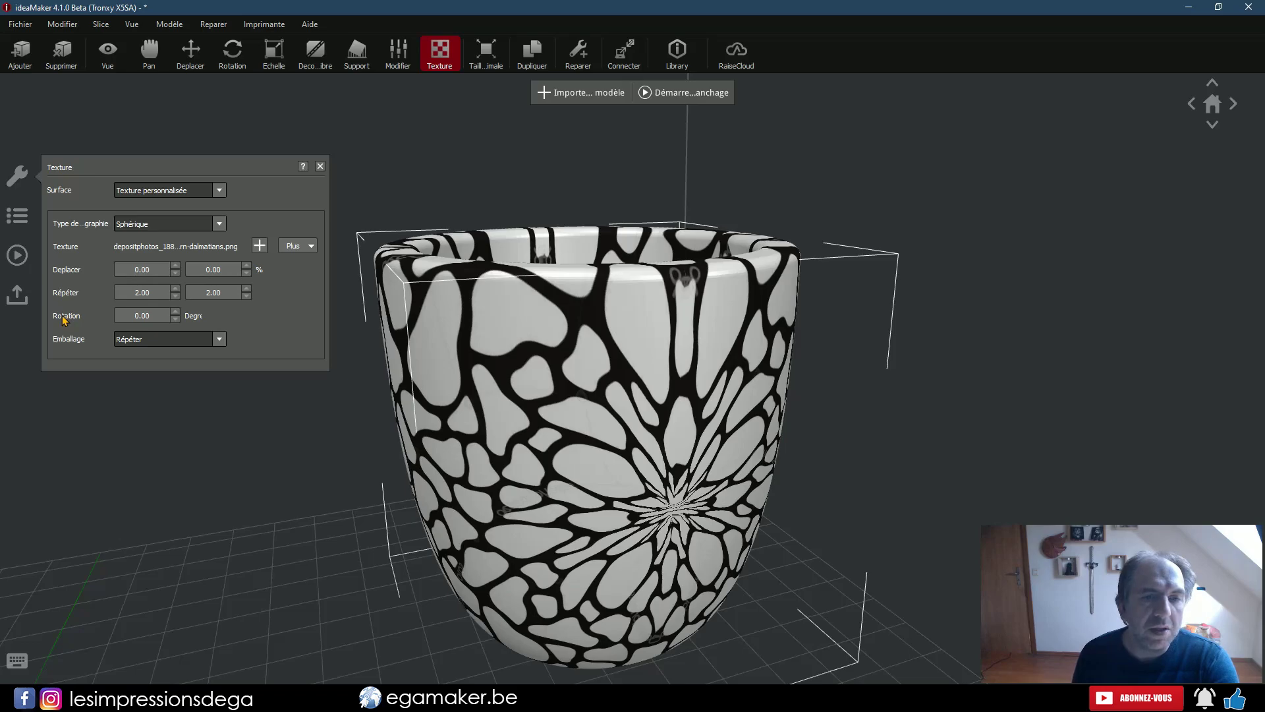
right_drag(521, 440, 564, 325)
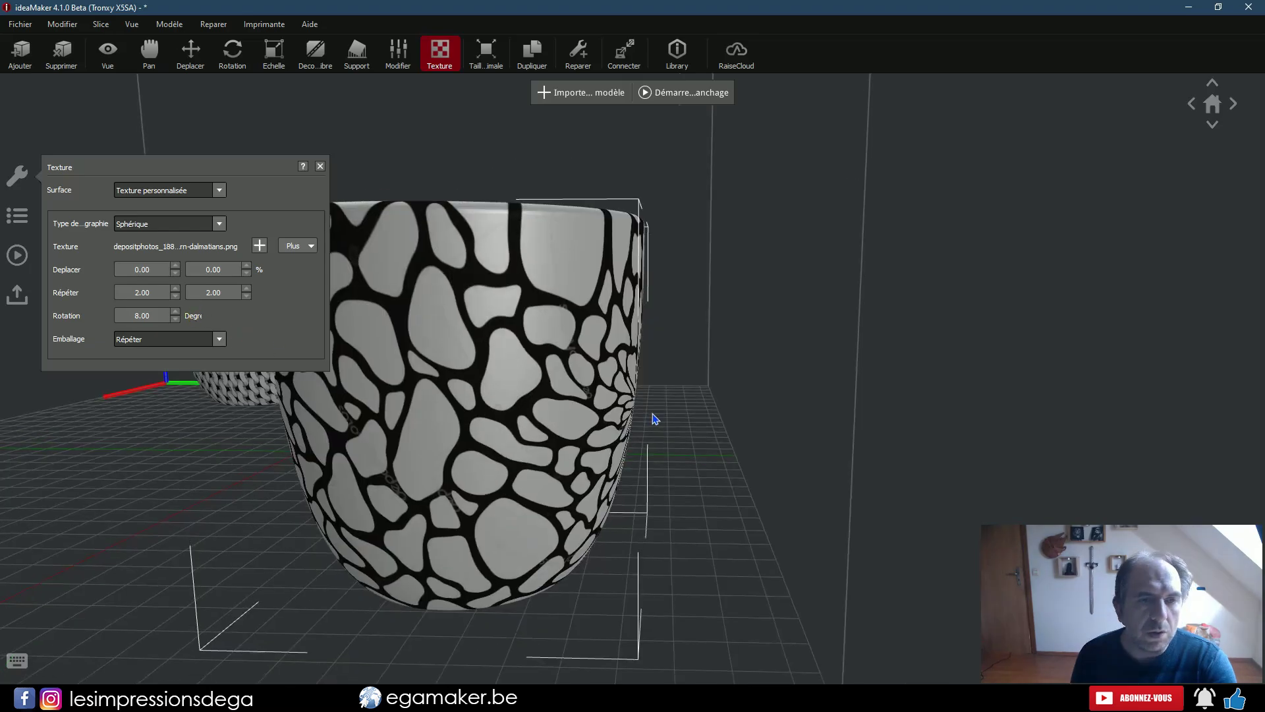
Select the pot near the plate's origin corner and open the ideaMaker Library in the browser to import a texture for it
right_drag(652, 414, 919, 420)
right_drag(514, 448, 843, 458)
right_drag(704, 468, 854, 492)
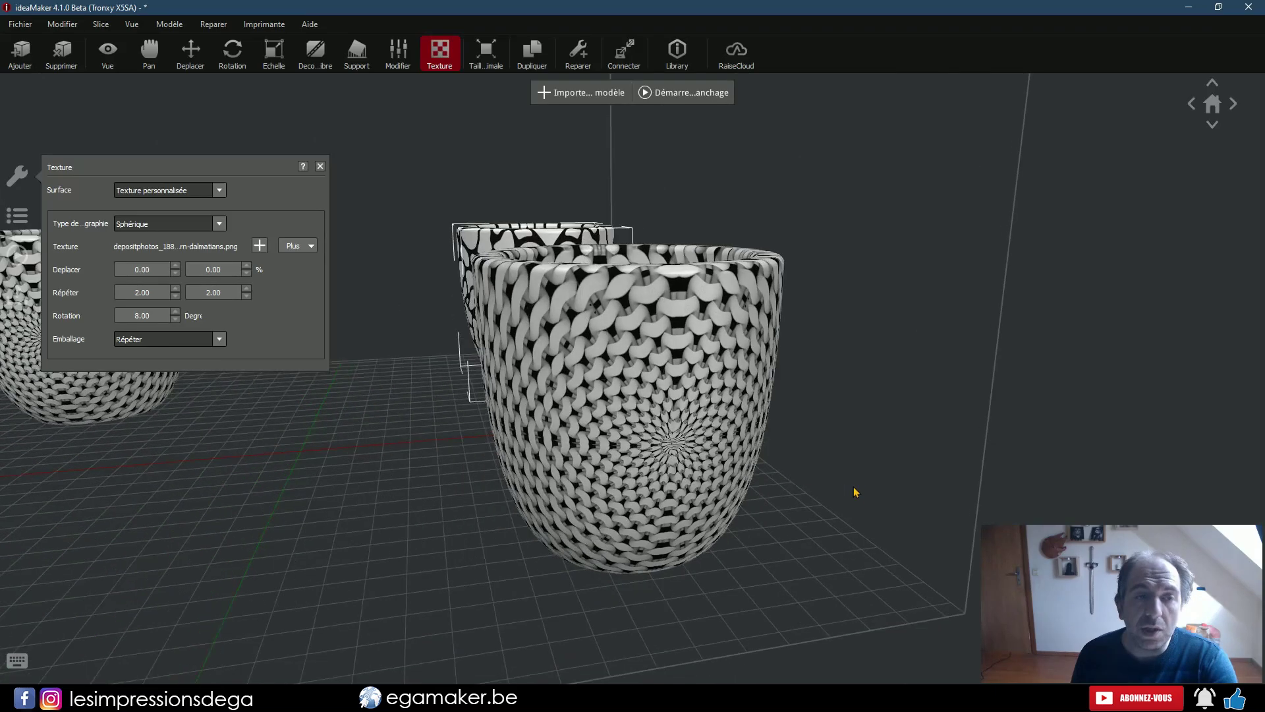
drag(383, 503, 818, 456)
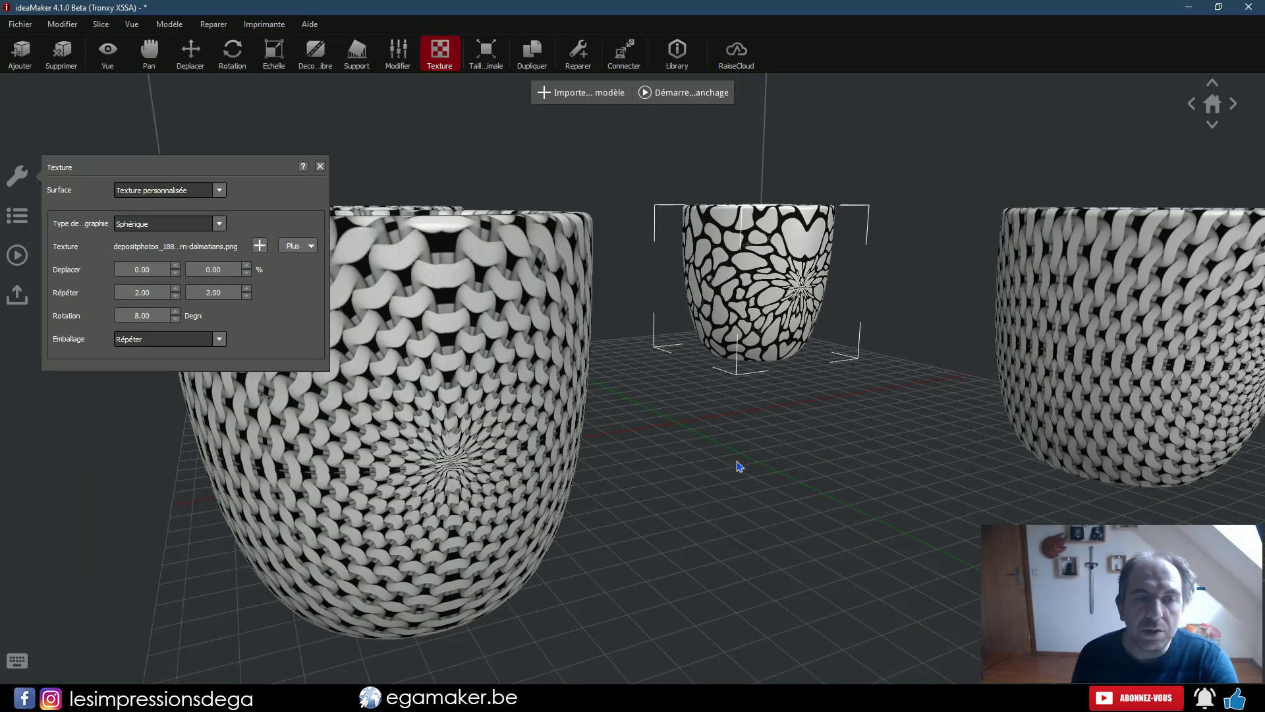
click(626, 360)
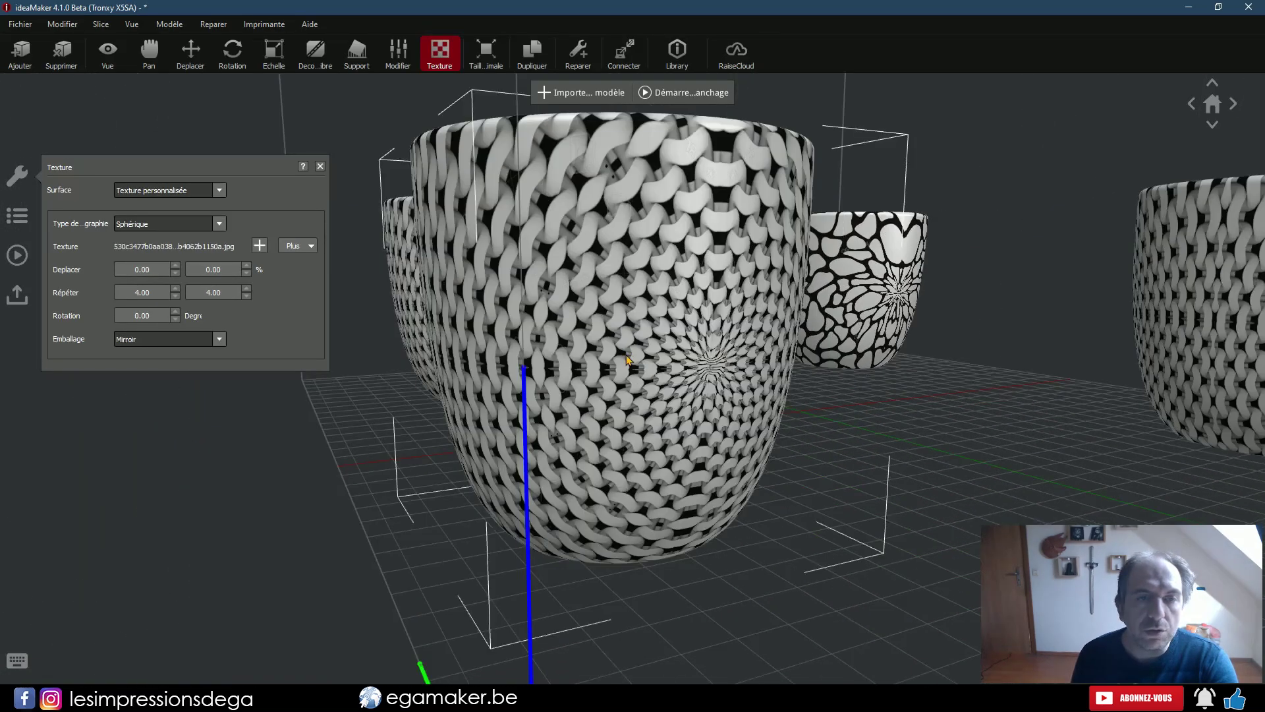
click(294, 248)
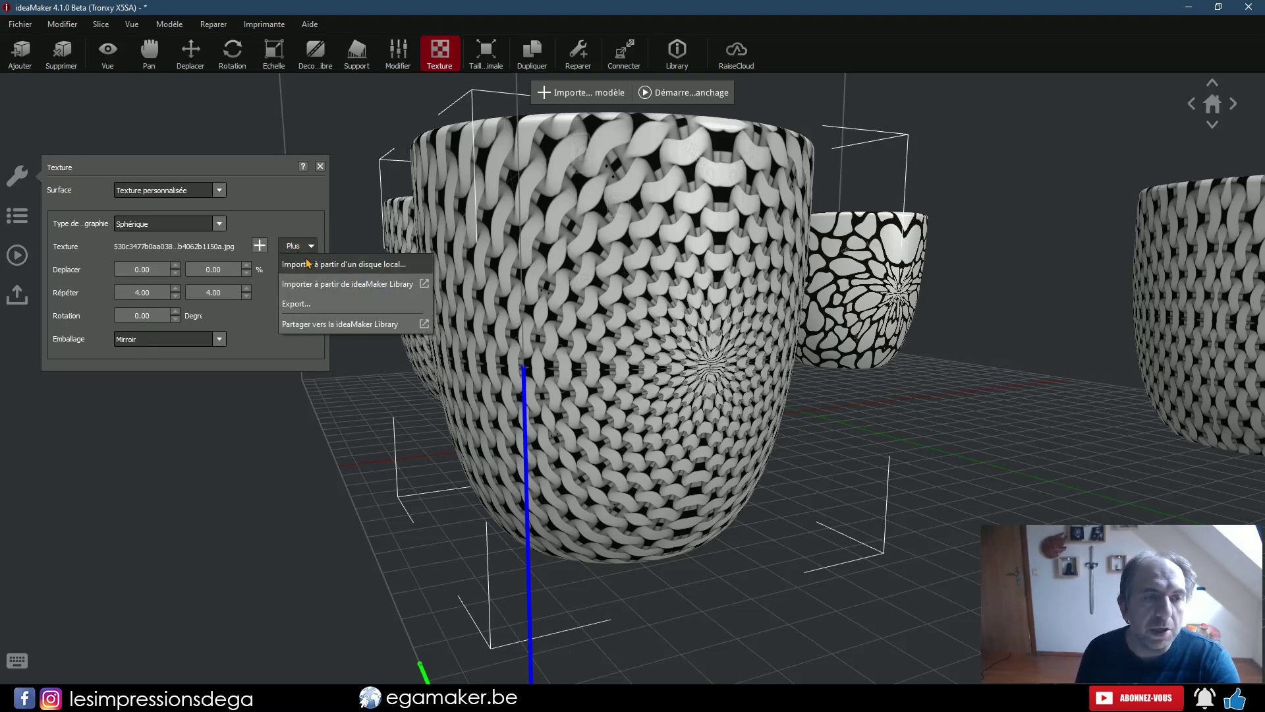
click(334, 284)
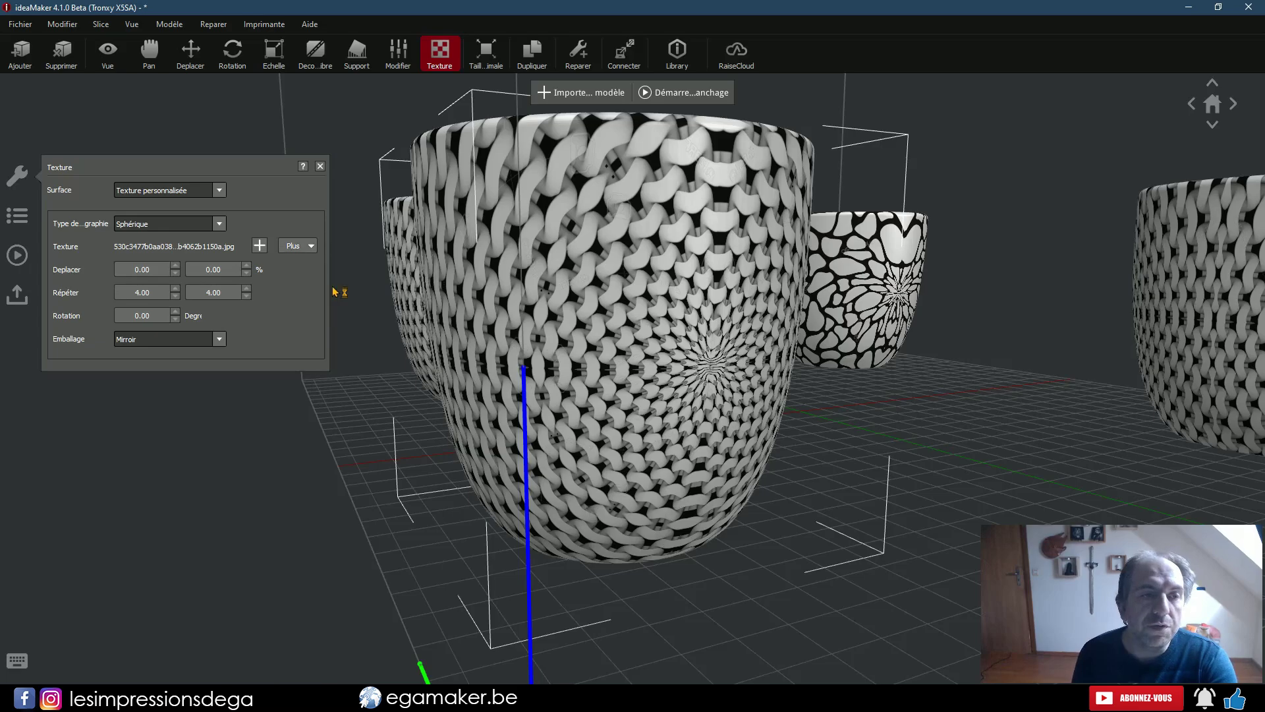
Browse the library's textures and open the details of Aluminum Laminate Sheet
scroll(234, 331, down, 3)
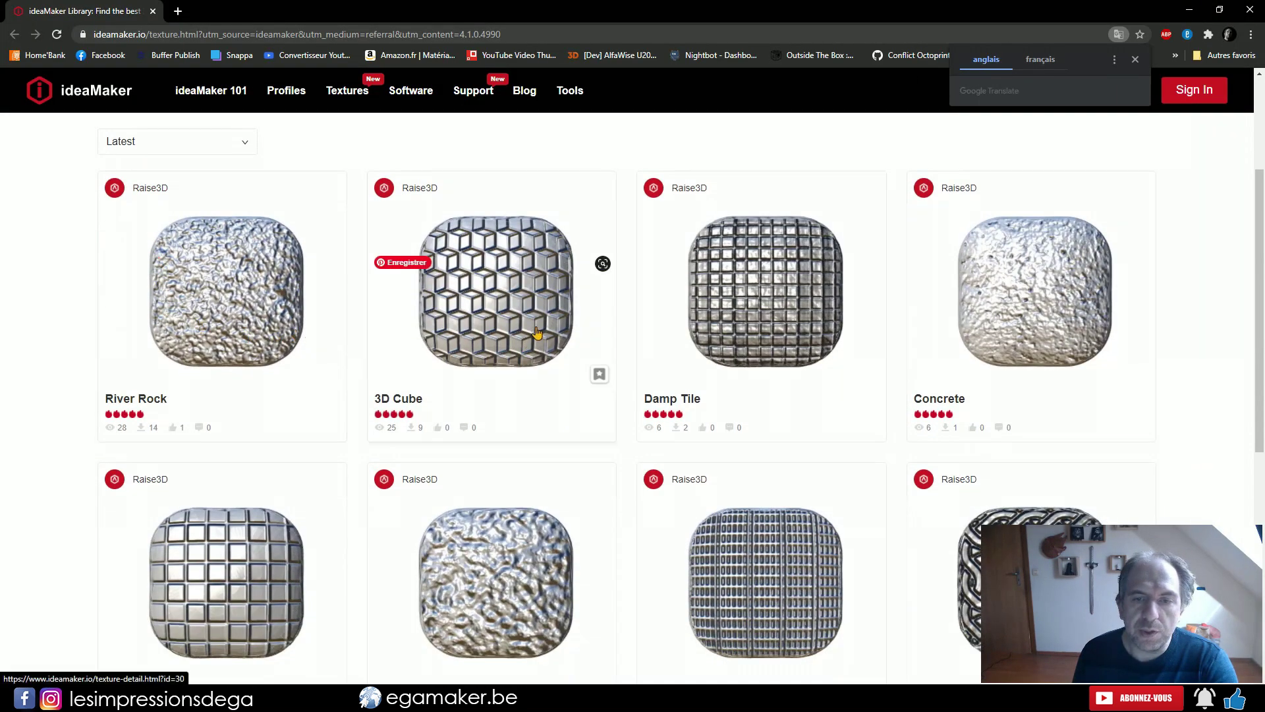
scroll(454, 333, down, 7)
scroll(66, 371, down, 3)
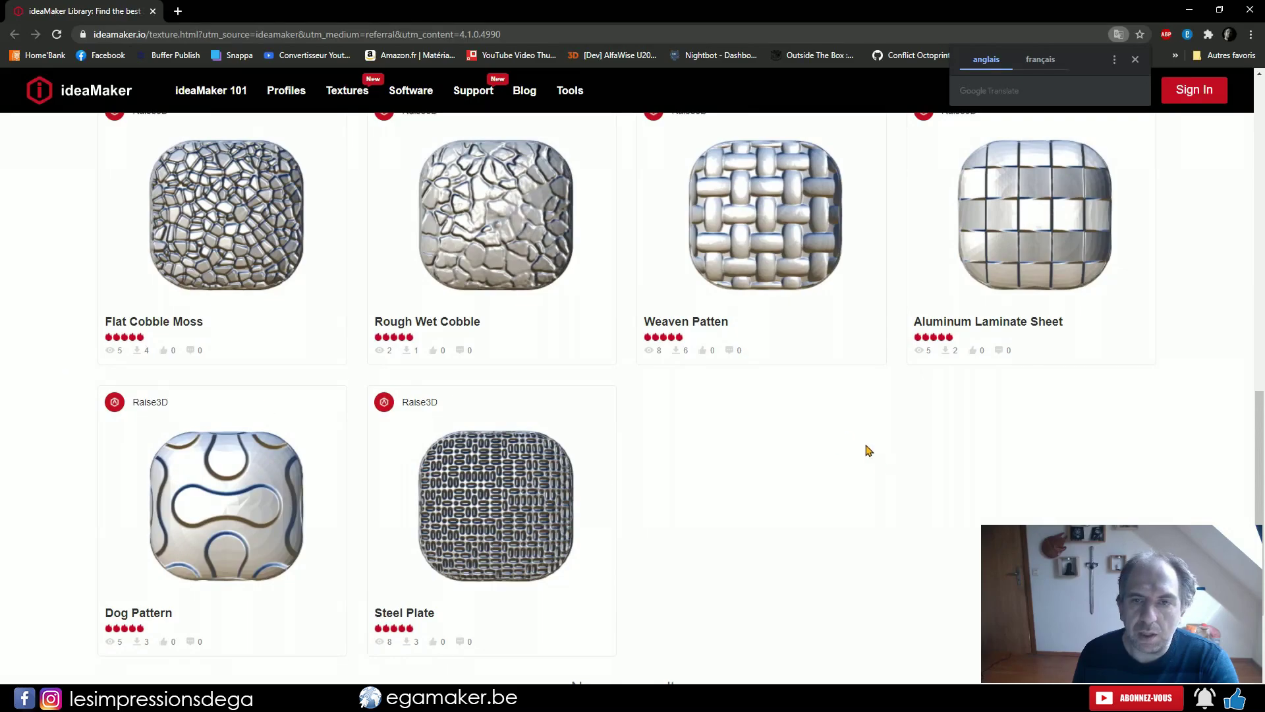
scroll(929, 501, up, 4)
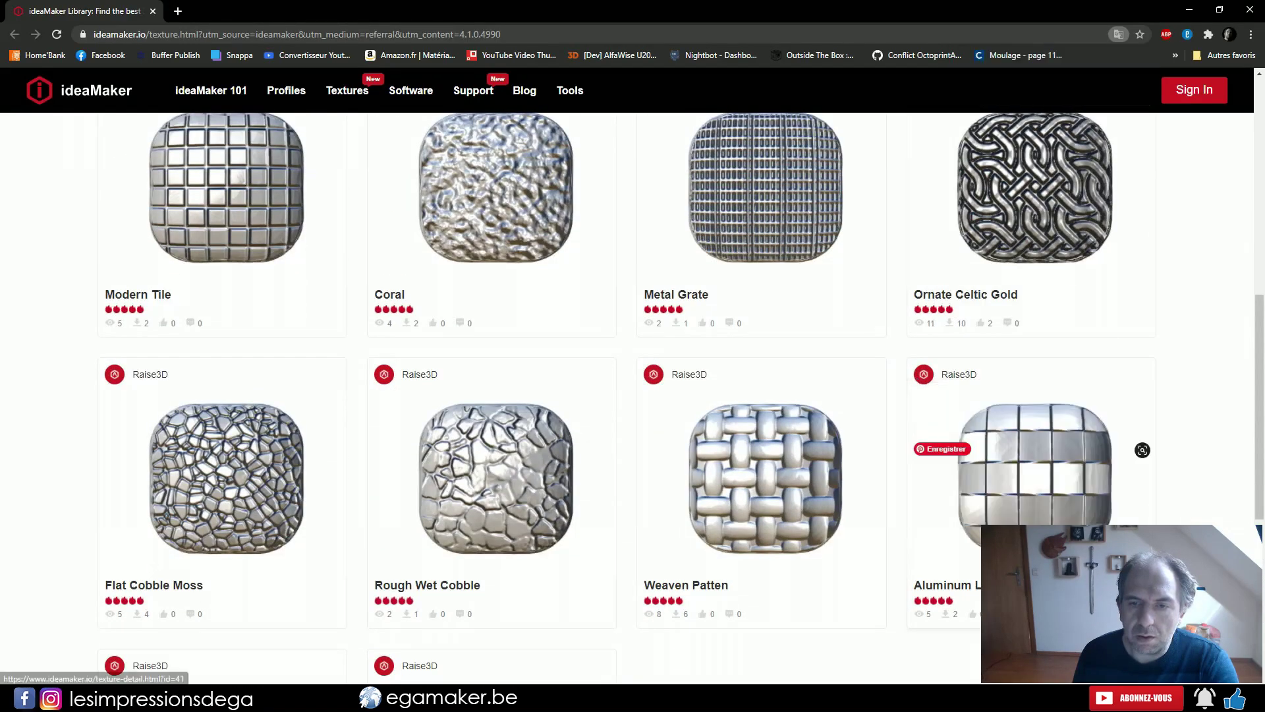
click(1028, 474)
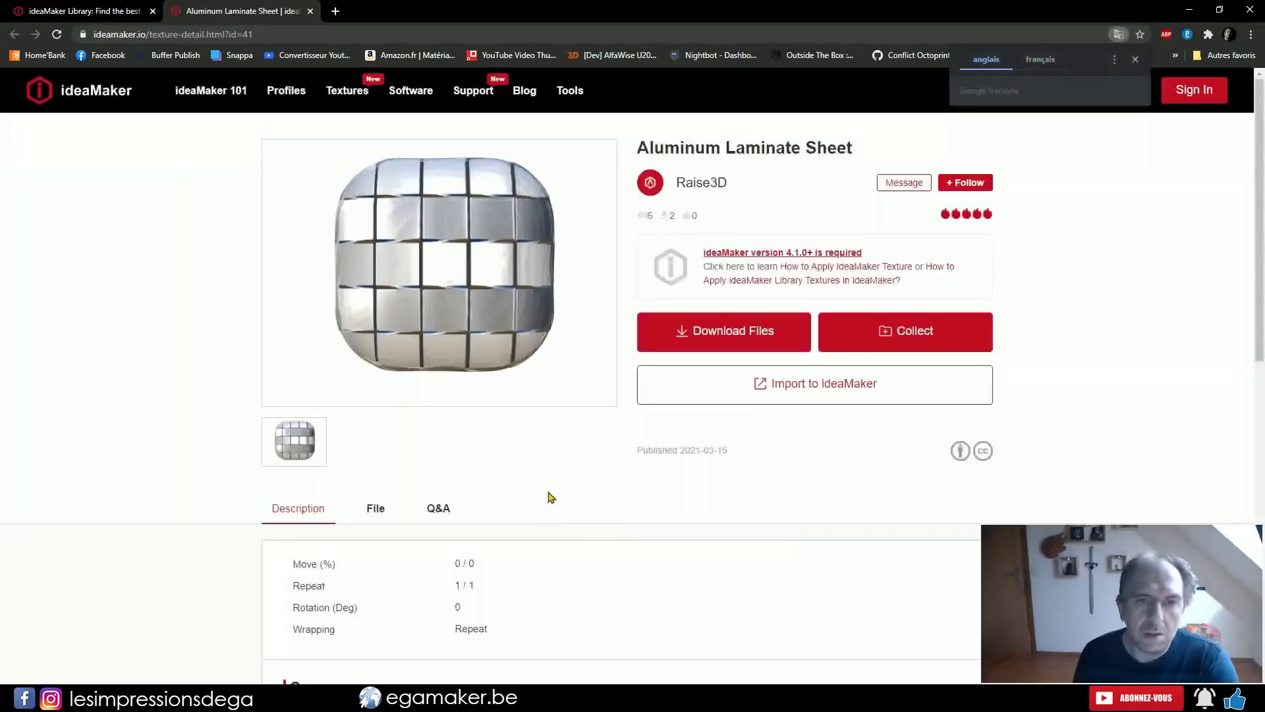
scroll(192, 396, down, 5)
scroll(232, 381, up, 5)
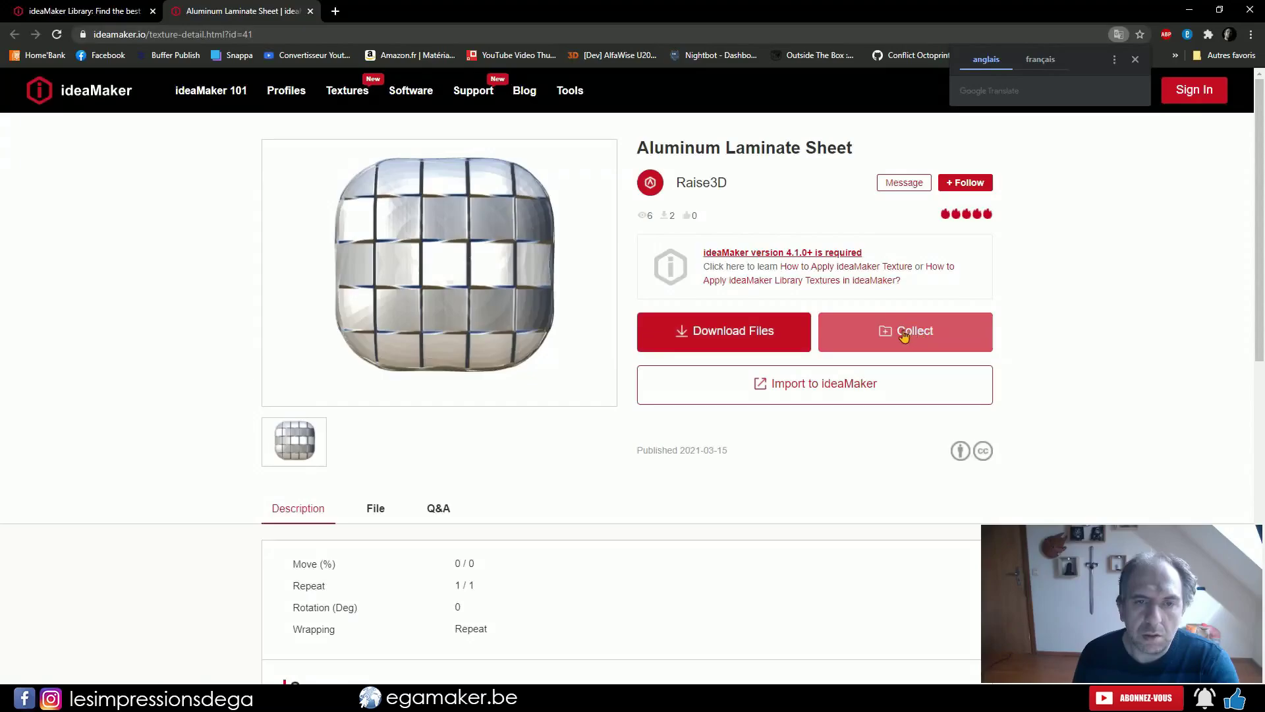
Import the Aluminum Laminate Sheet texture onto the selected pot in ideaMaker, replacing the texture parameters with those of the new file
click(815, 390)
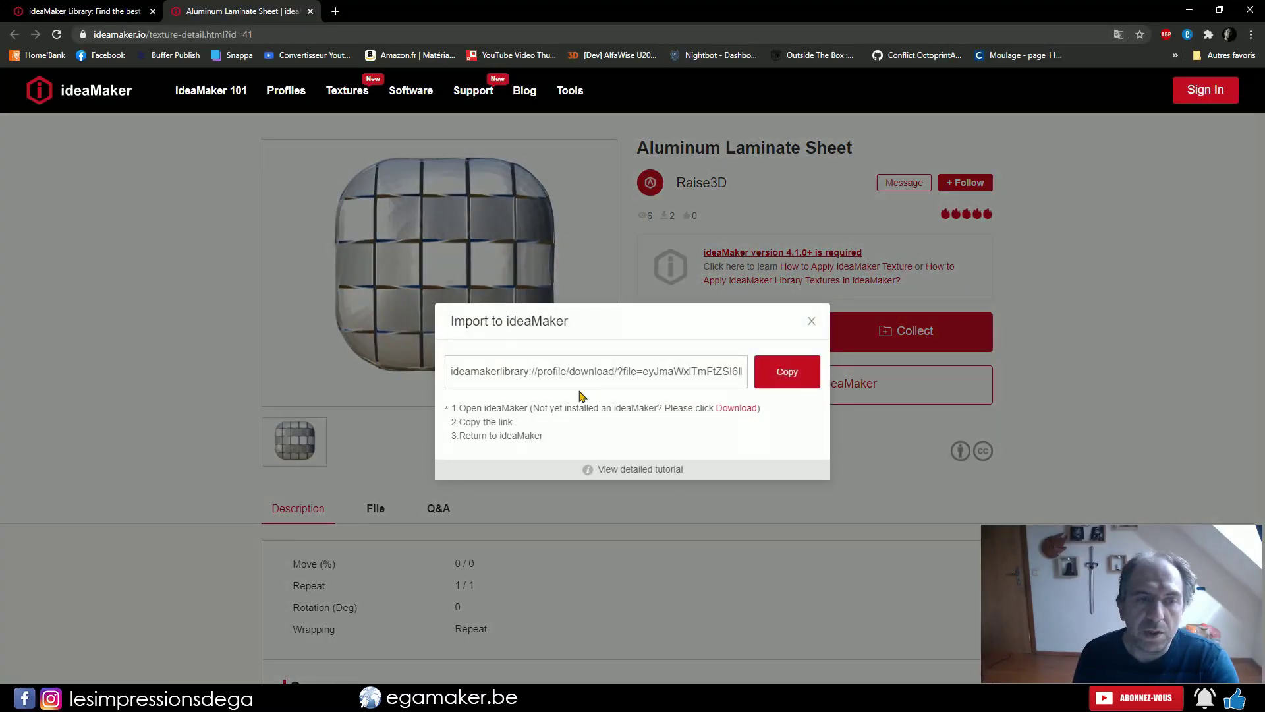
click(788, 371)
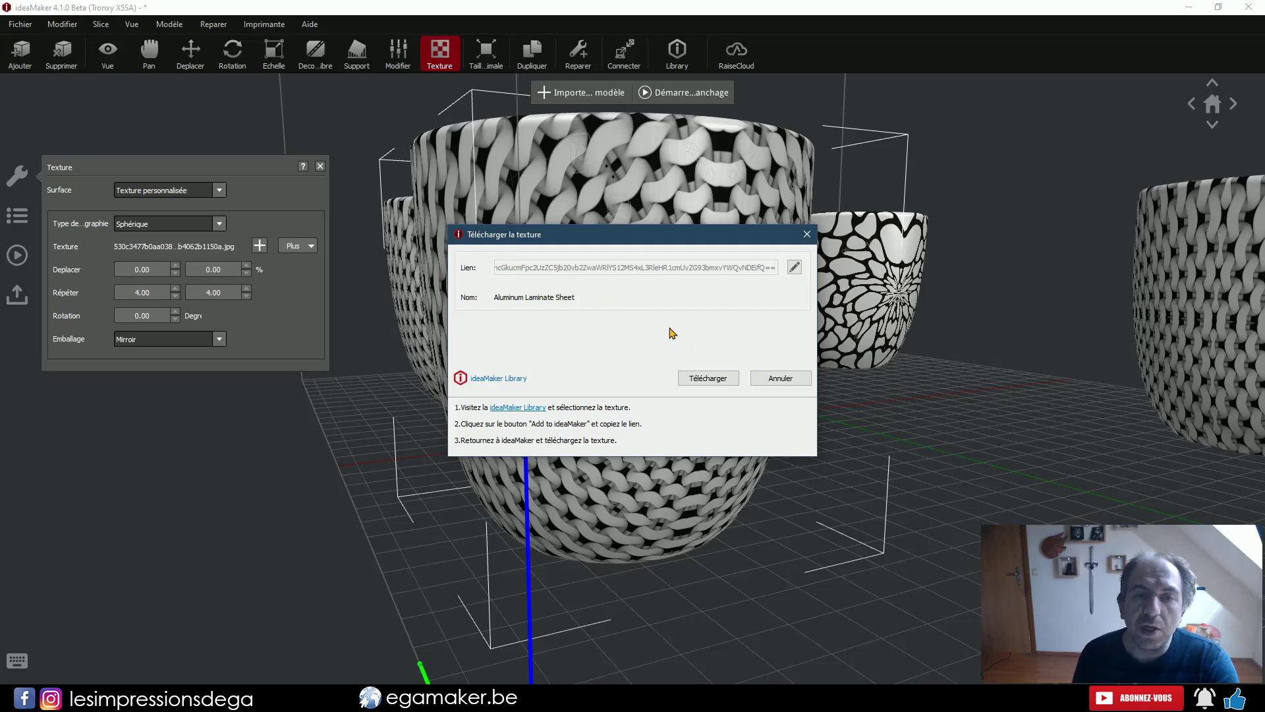
click(710, 380)
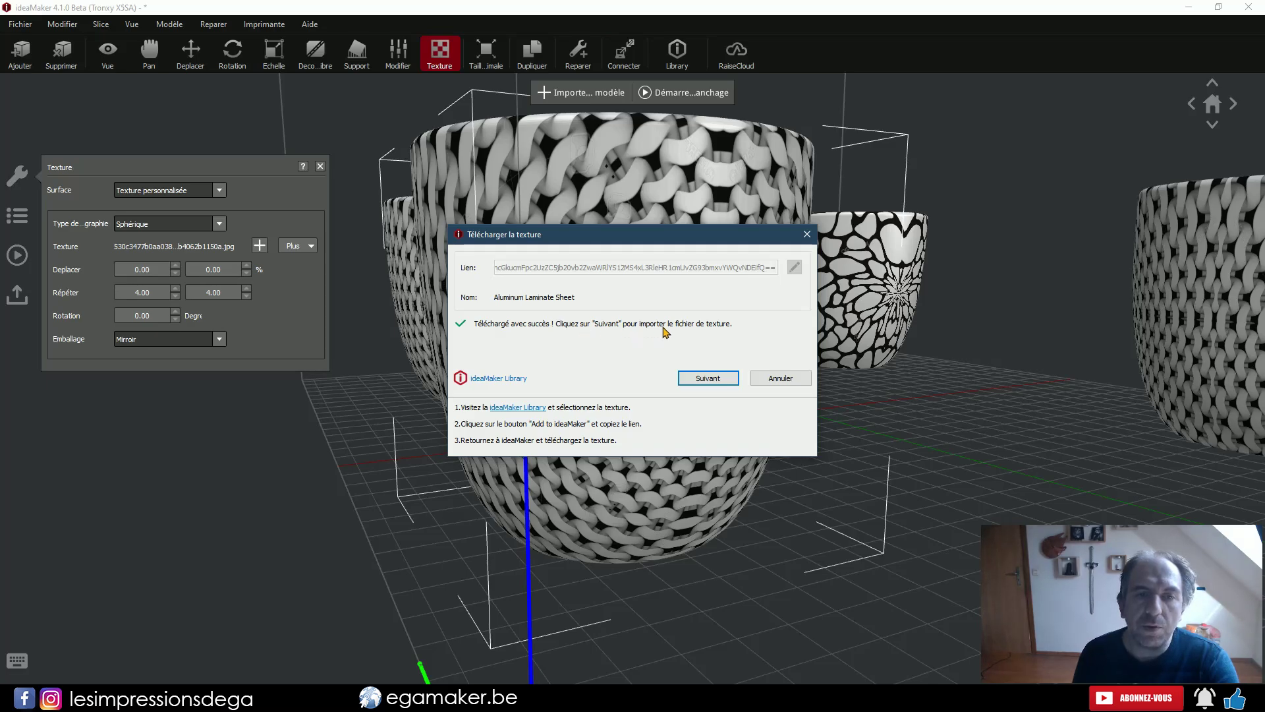
click(711, 378)
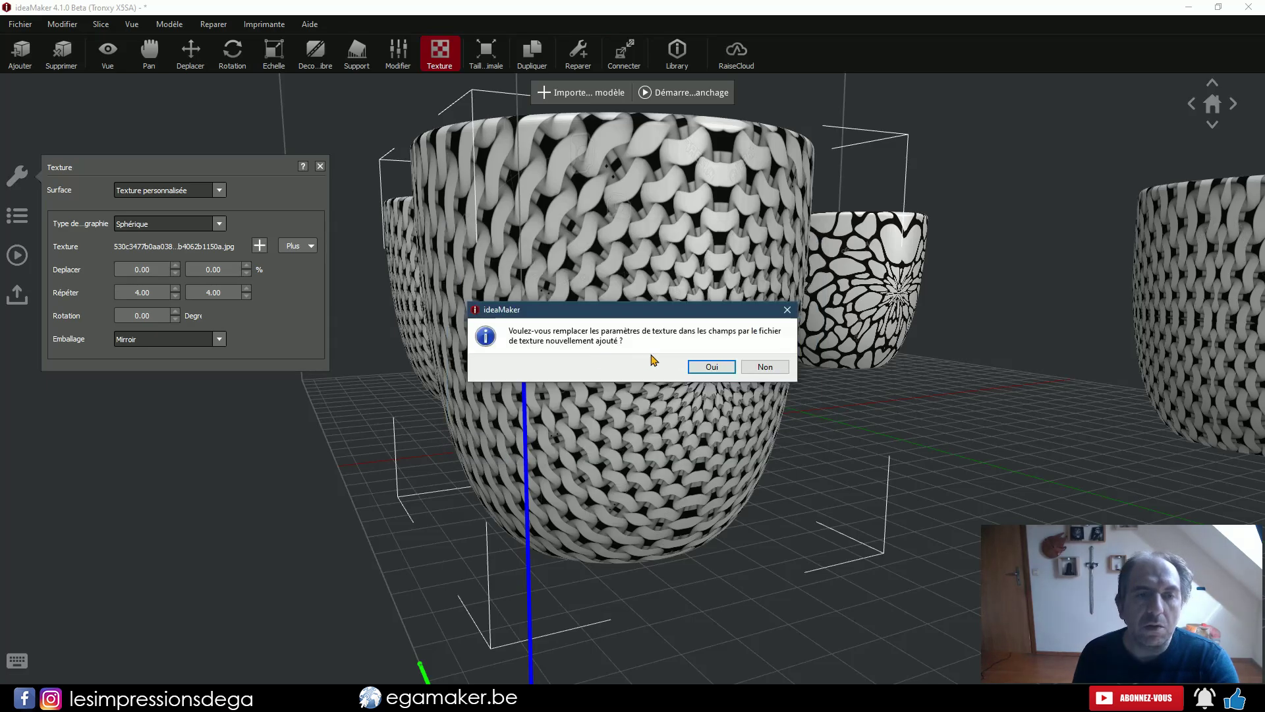
click(709, 367)
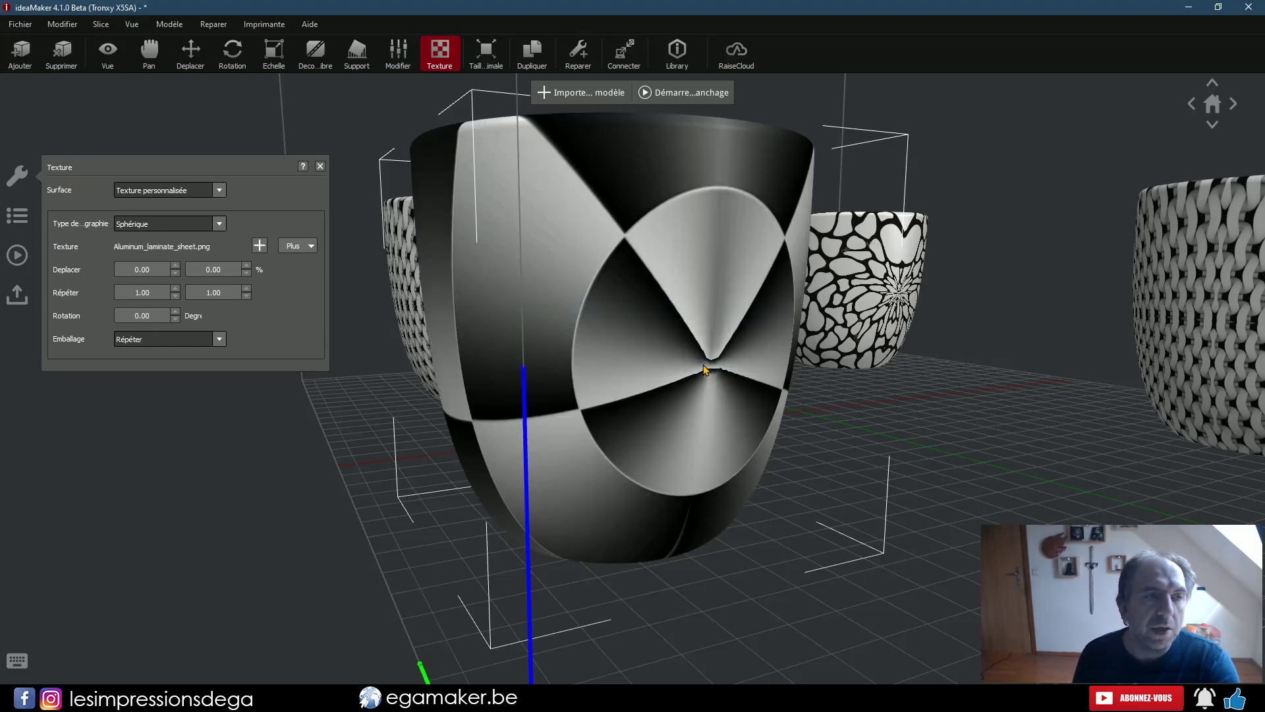
Set the aluminum texture's mapping type to Cylindrique and both repeat values to 4.00
scroll(752, 434, up, 3)
scroll(752, 434, down, 5)
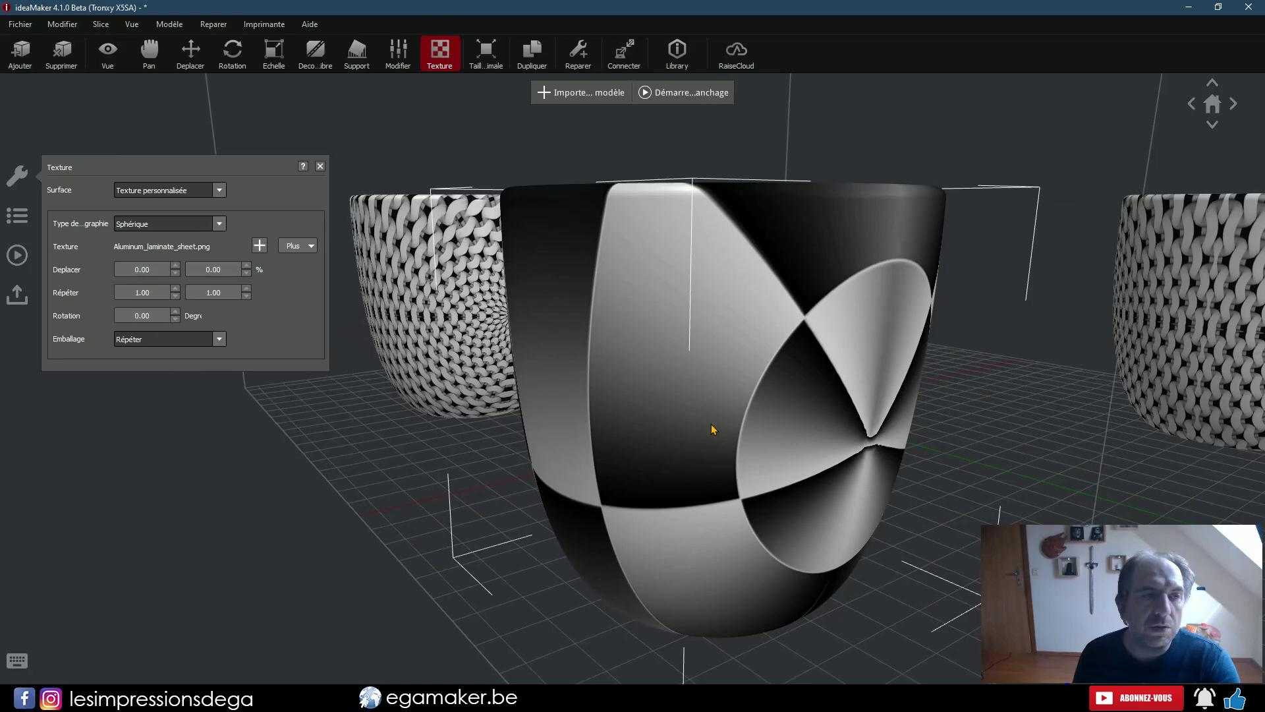
drag(754, 368, 761, 403)
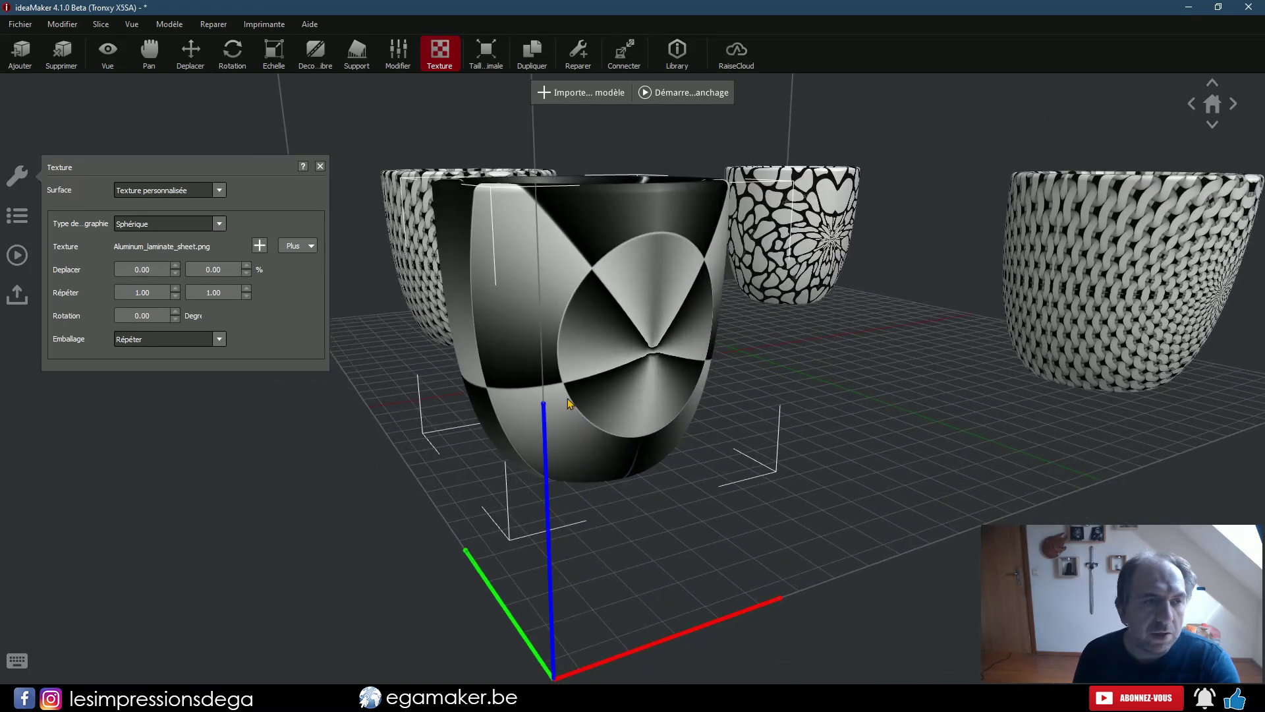
click(218, 224)
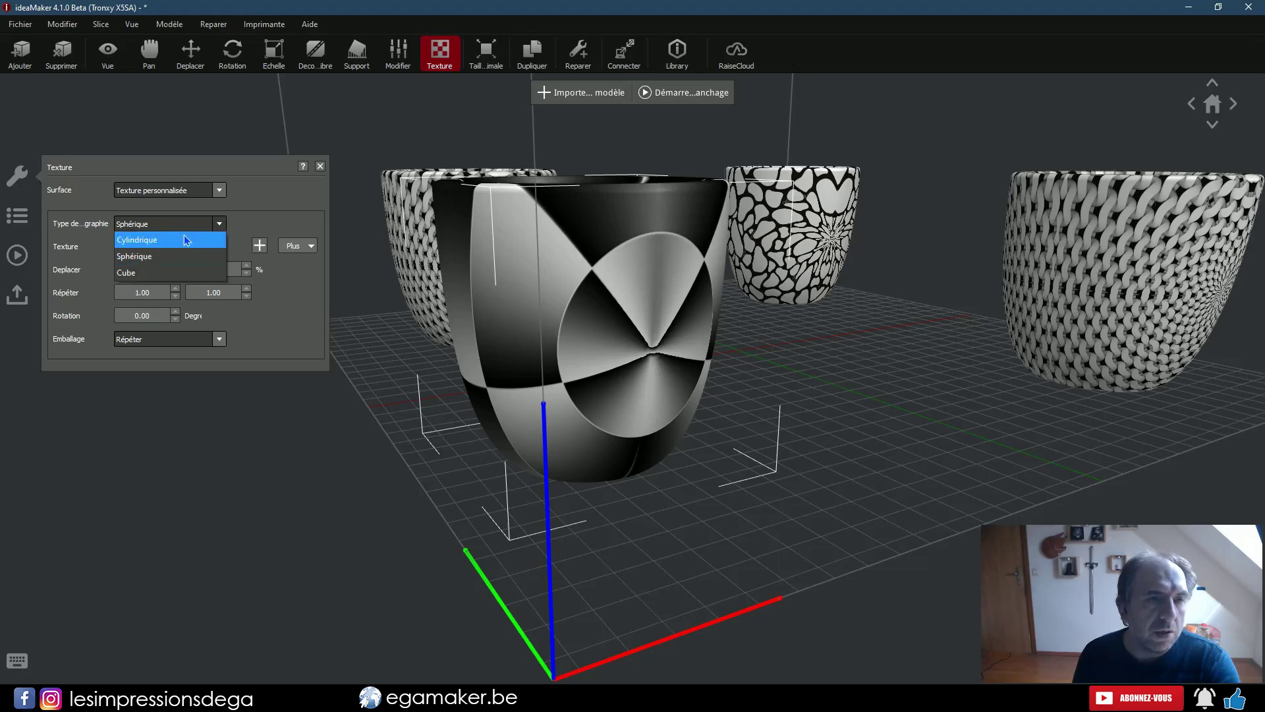
click(191, 246)
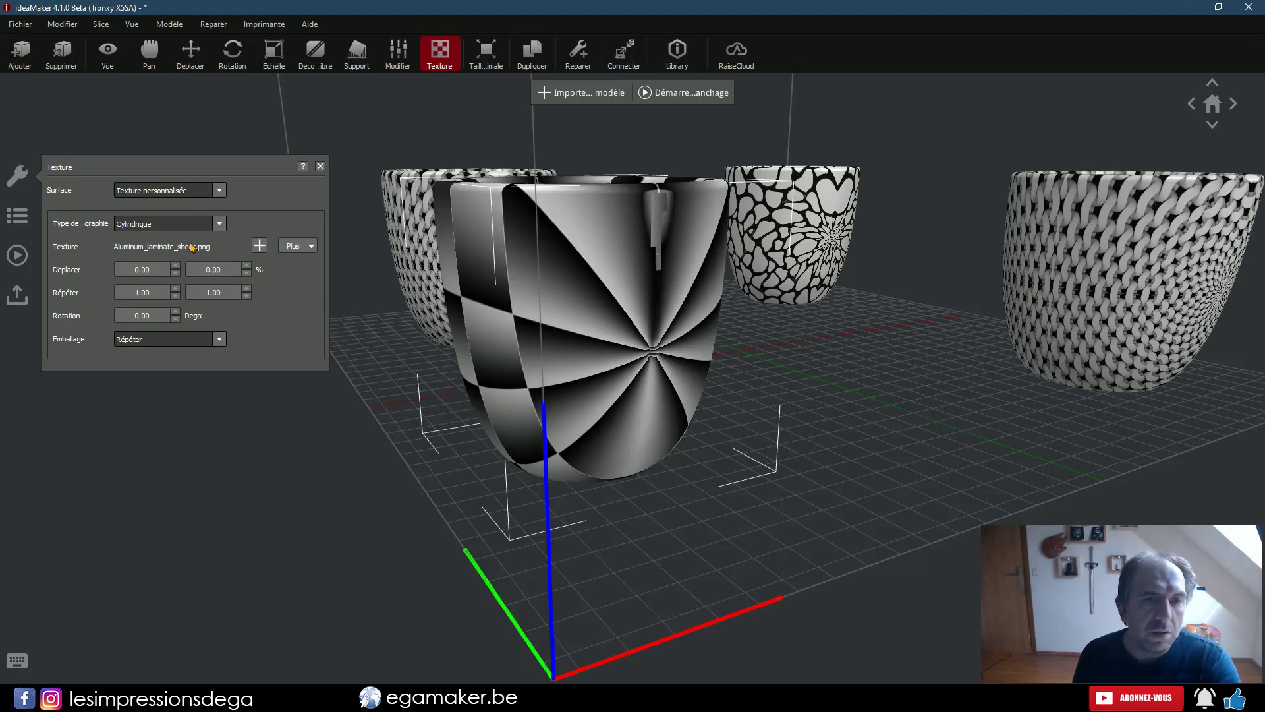
click(175, 289)
click(175, 289)
click(174, 289)
click(246, 288)
click(246, 288)
click(246, 289)
drag(573, 400, 533, 399)
Set the texture's wrapping mode to Miroir and try Sphérique mapping before choosing Cube
click(218, 339)
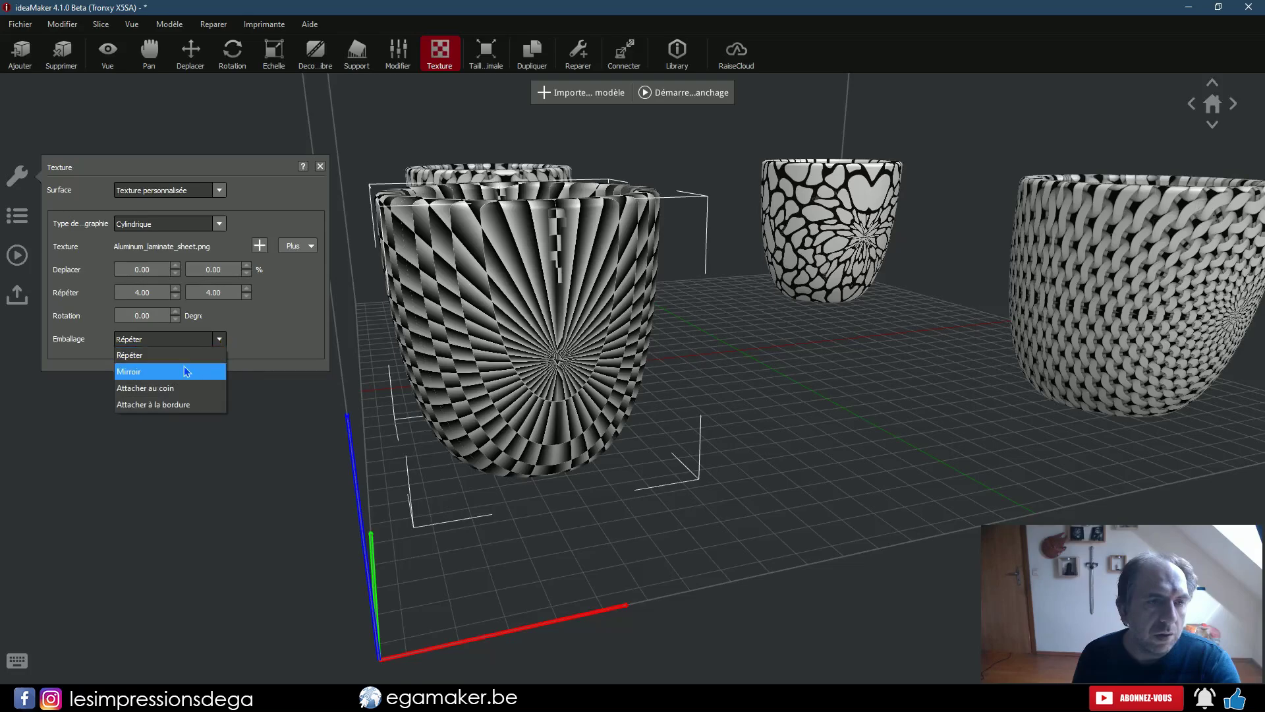
click(171, 367)
click(218, 224)
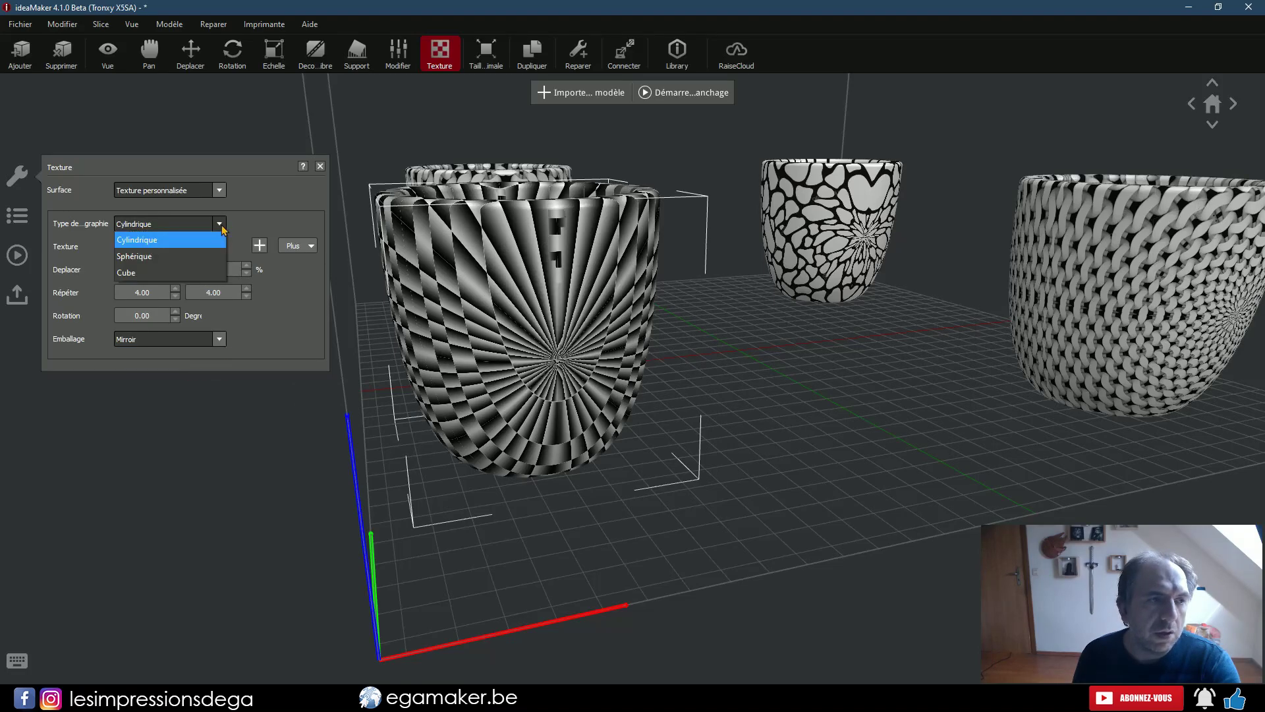
click(173, 259)
click(217, 224)
click(151, 273)
Try Répéter wrapping on the cube-mapped pot and return the wrapping mode to Miroir
drag(475, 402, 525, 427)
drag(742, 413, 910, 443)
click(218, 339)
click(172, 359)
drag(659, 412, 648, 377)
right_drag(759, 444, 764, 425)
click(220, 341)
click(175, 375)
Lower both repeat values of the aluminum texture on the cube-mapped pot
right_drag(474, 405, 701, 401)
drag(702, 400, 593, 389)
click(176, 296)
click(176, 296)
click(246, 296)
click(246, 296)
drag(791, 408, 571, 416)
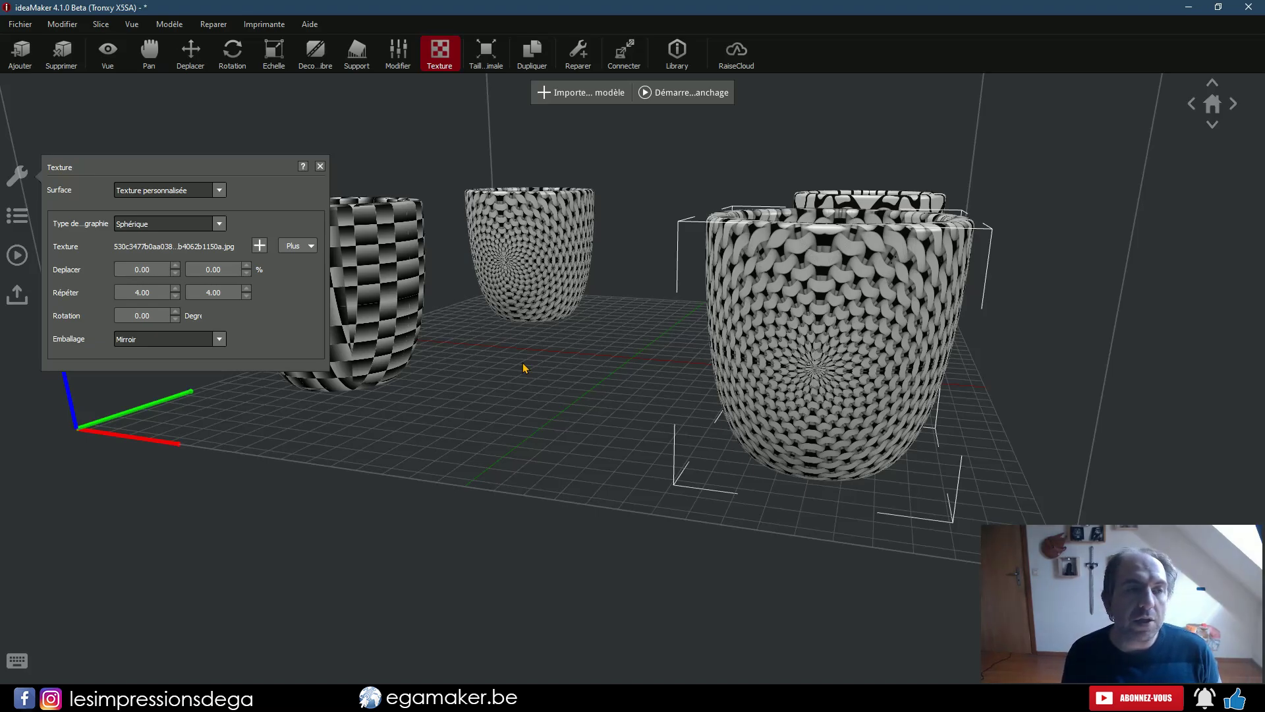
Switch to the Chrome browser and search Google Images for "bump texture"
key(alt+Tab)
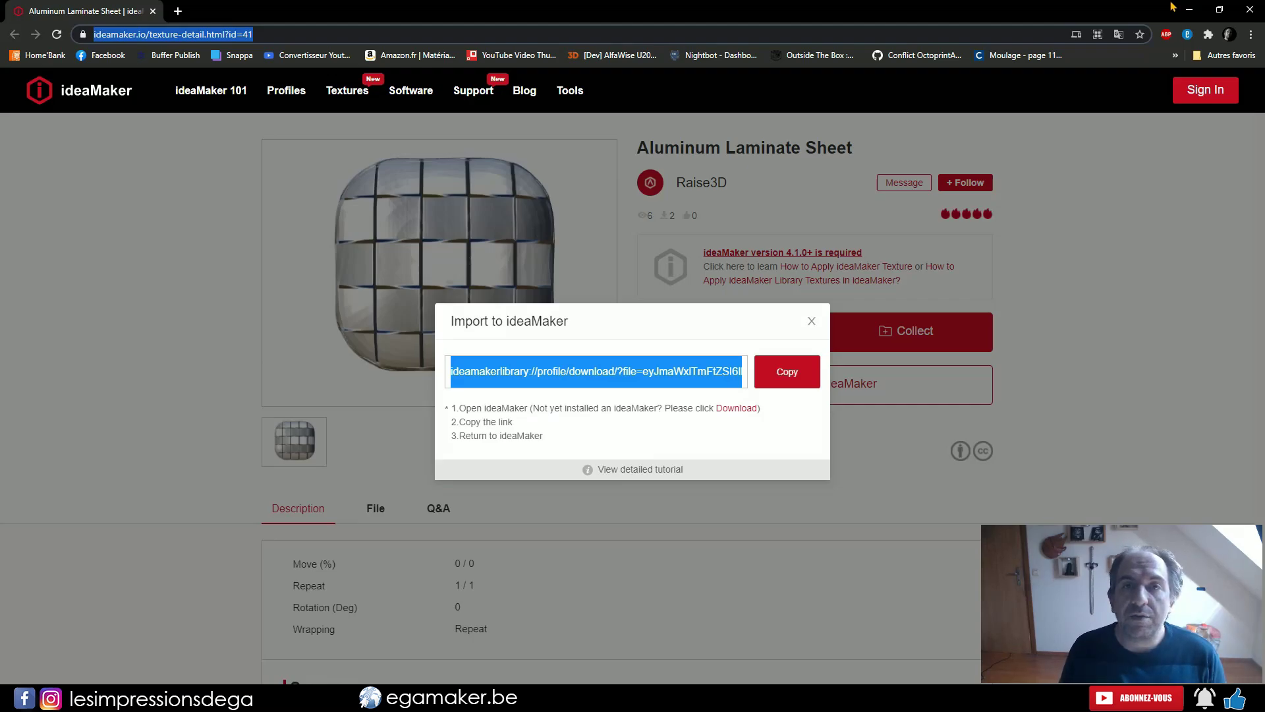
text(bu)
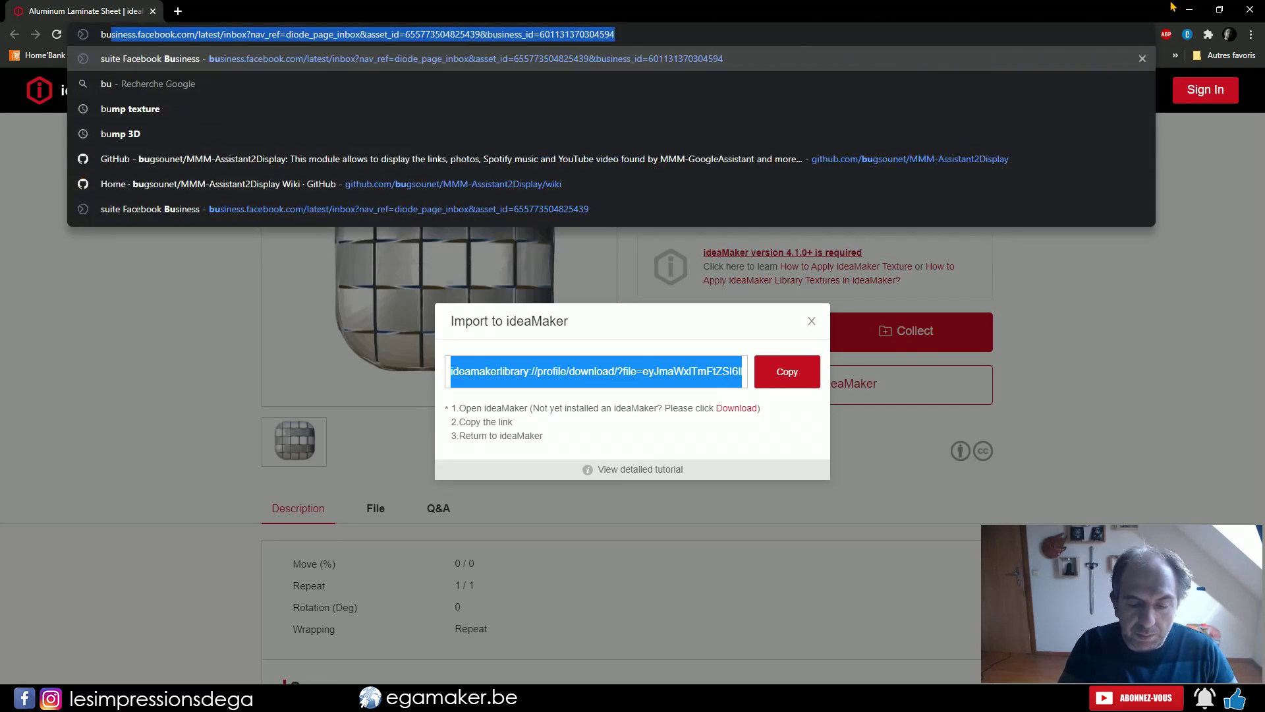
text(mp texture)
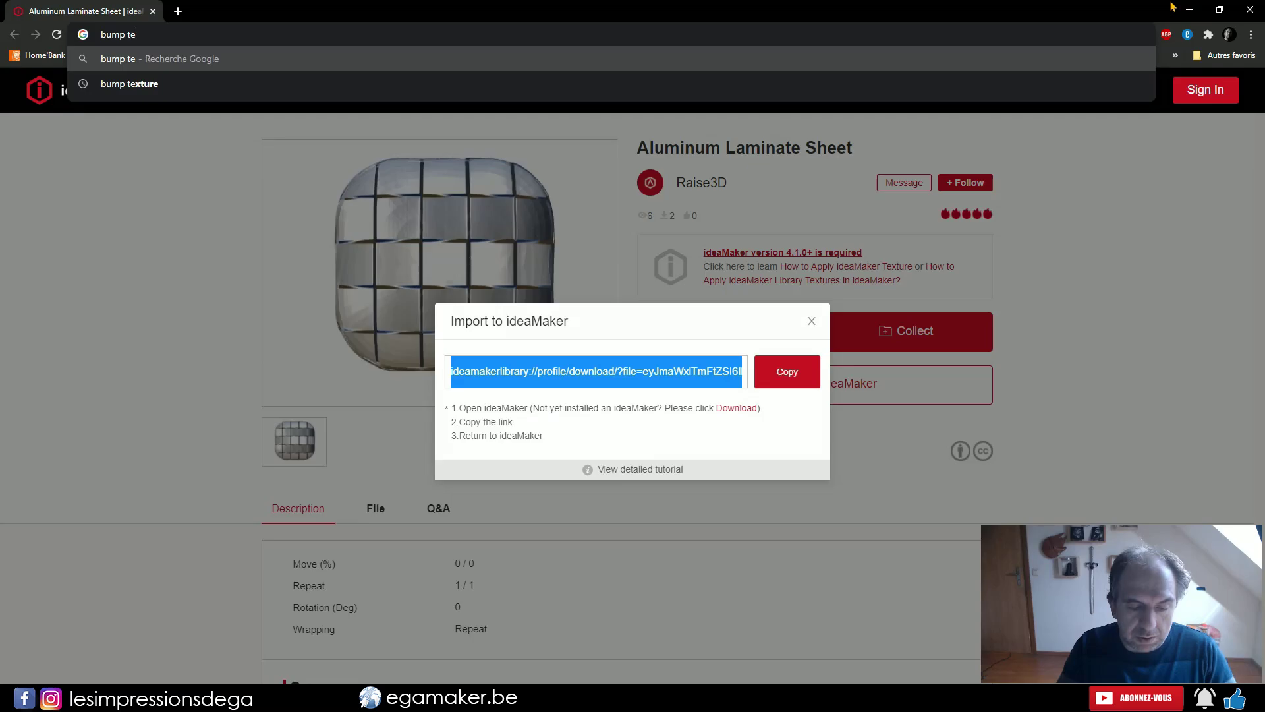
key(Return)
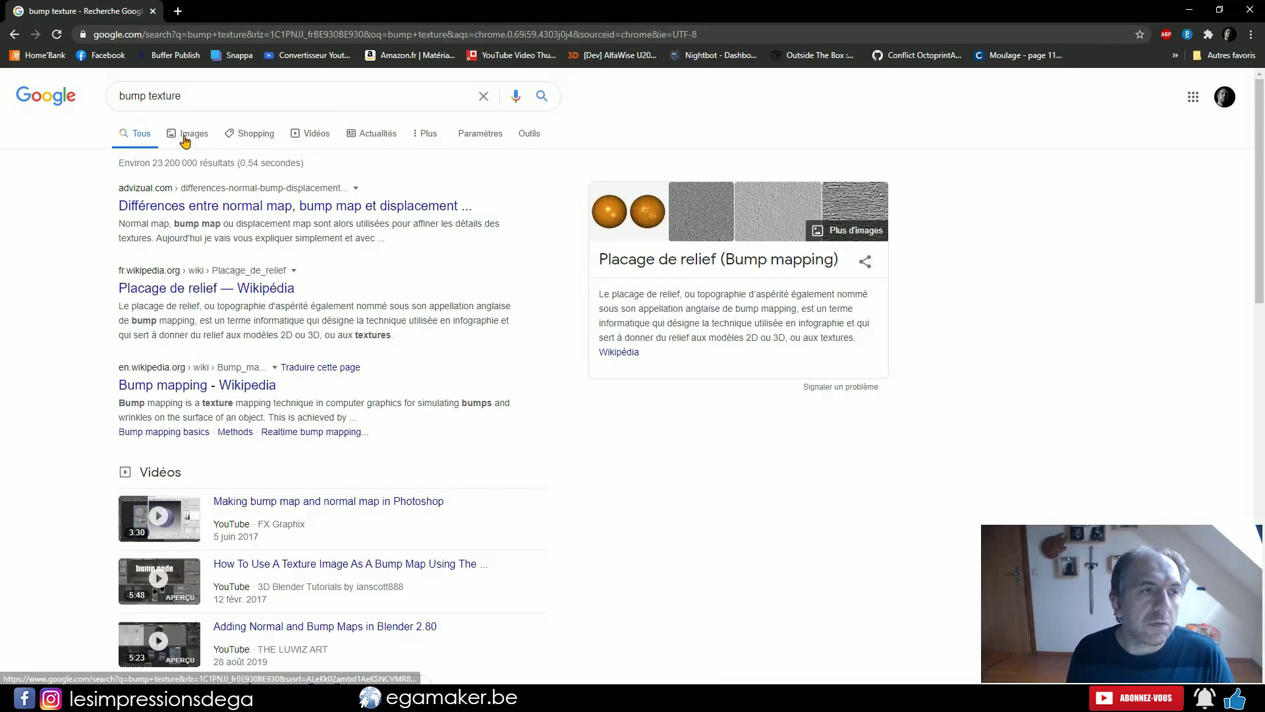
click(185, 135)
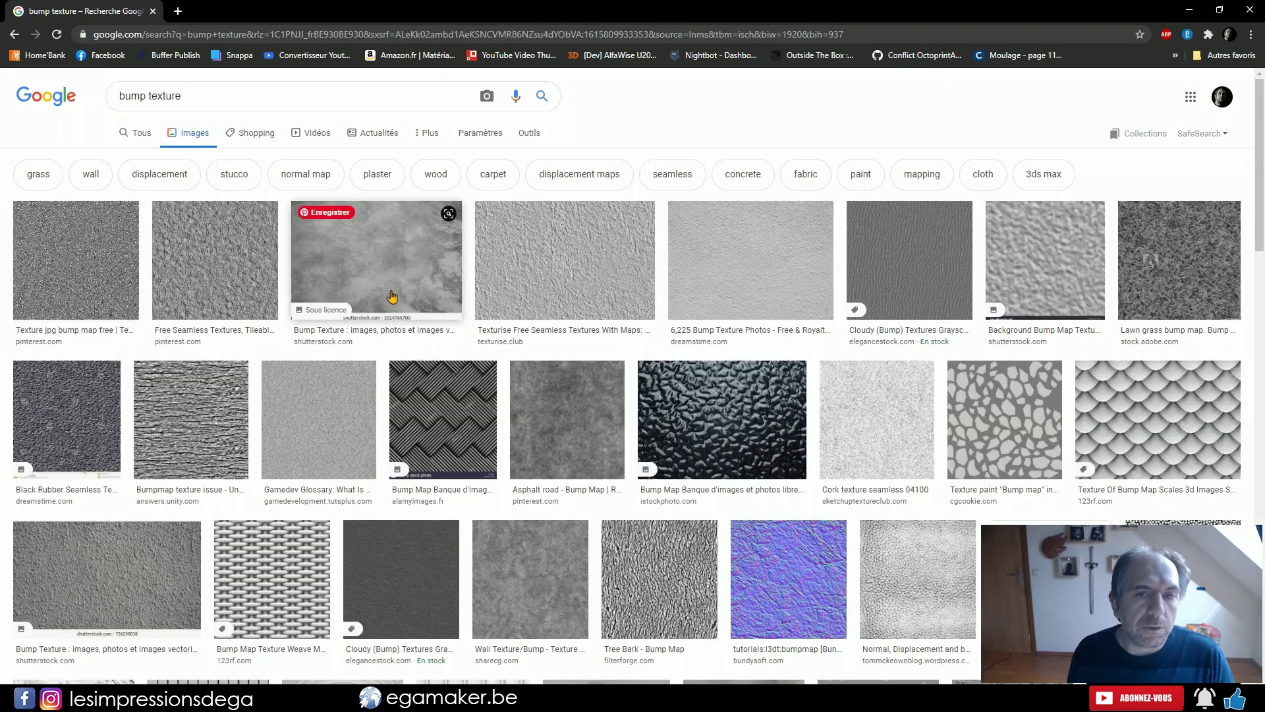
Browse the bump texture results and search Google Images for "animal texture"
scroll(723, 336, down, 6)
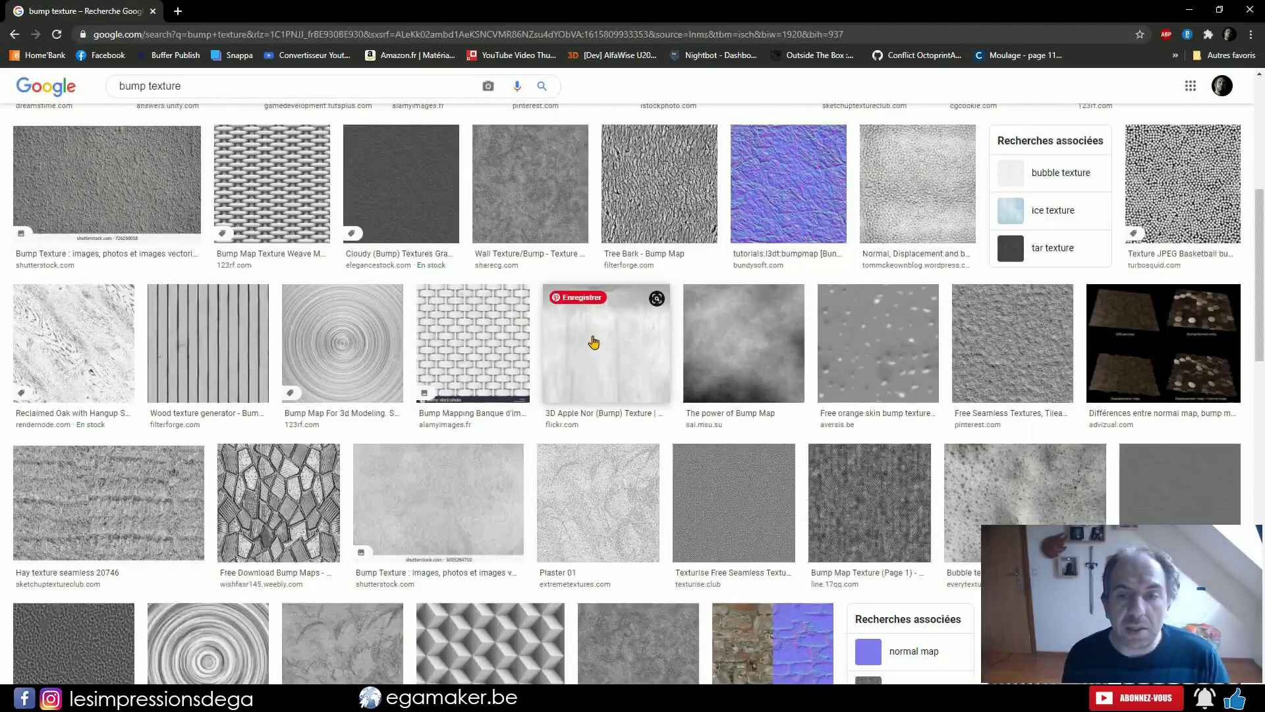
scroll(599, 346, down, 4)
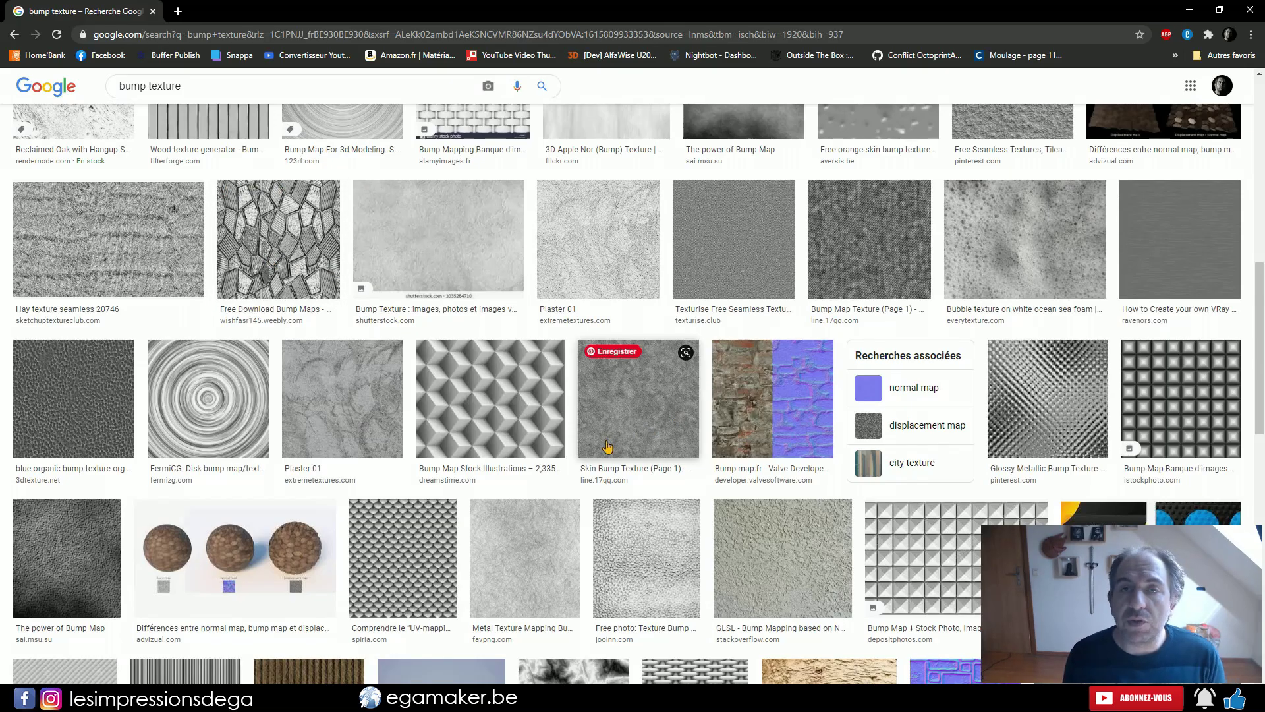
scroll(607, 447, up, 5)
scroll(607, 447, up, 5)
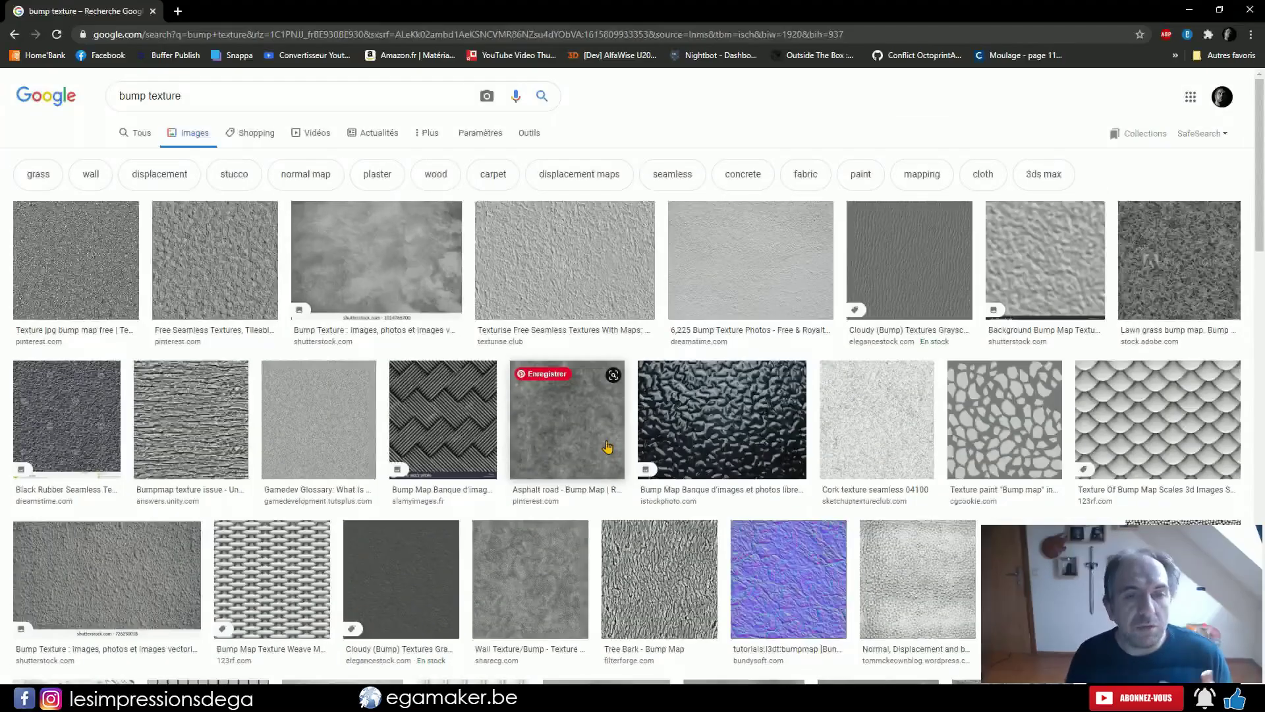
double_click(118, 97)
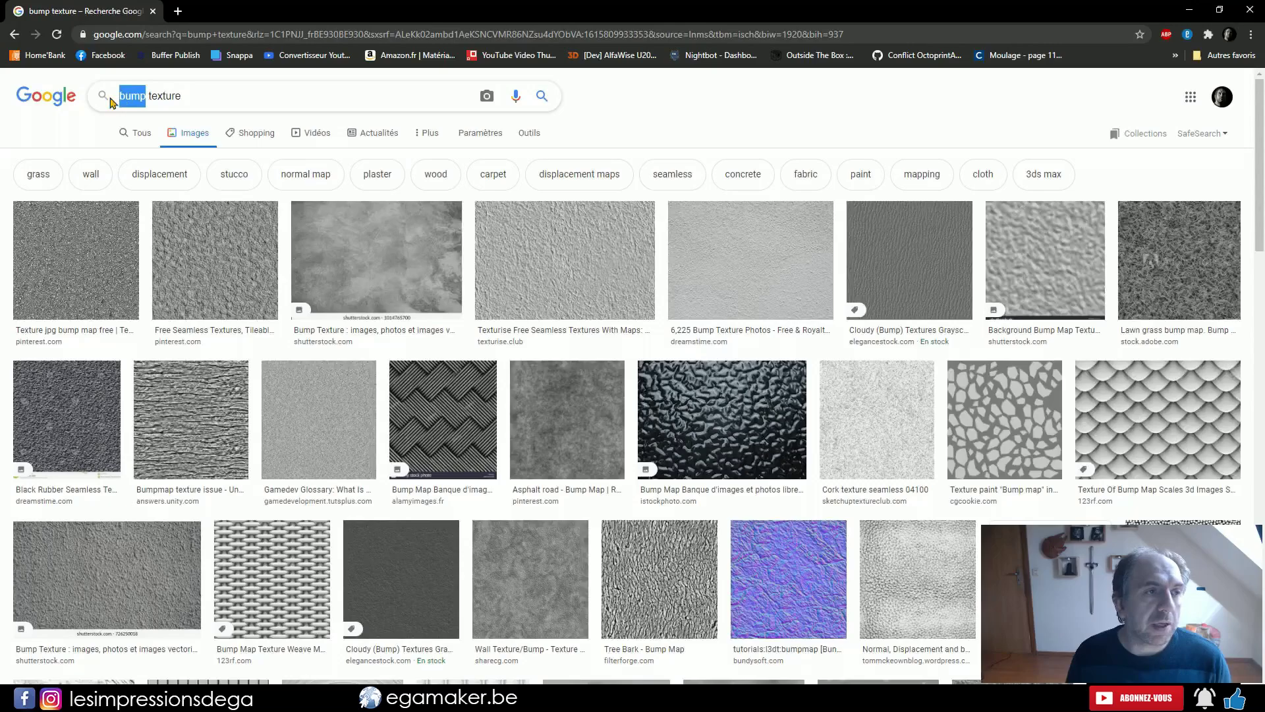
text(animal)
key(Return)
Filter the animal texture image results by color to Noir et blanc
click(529, 133)
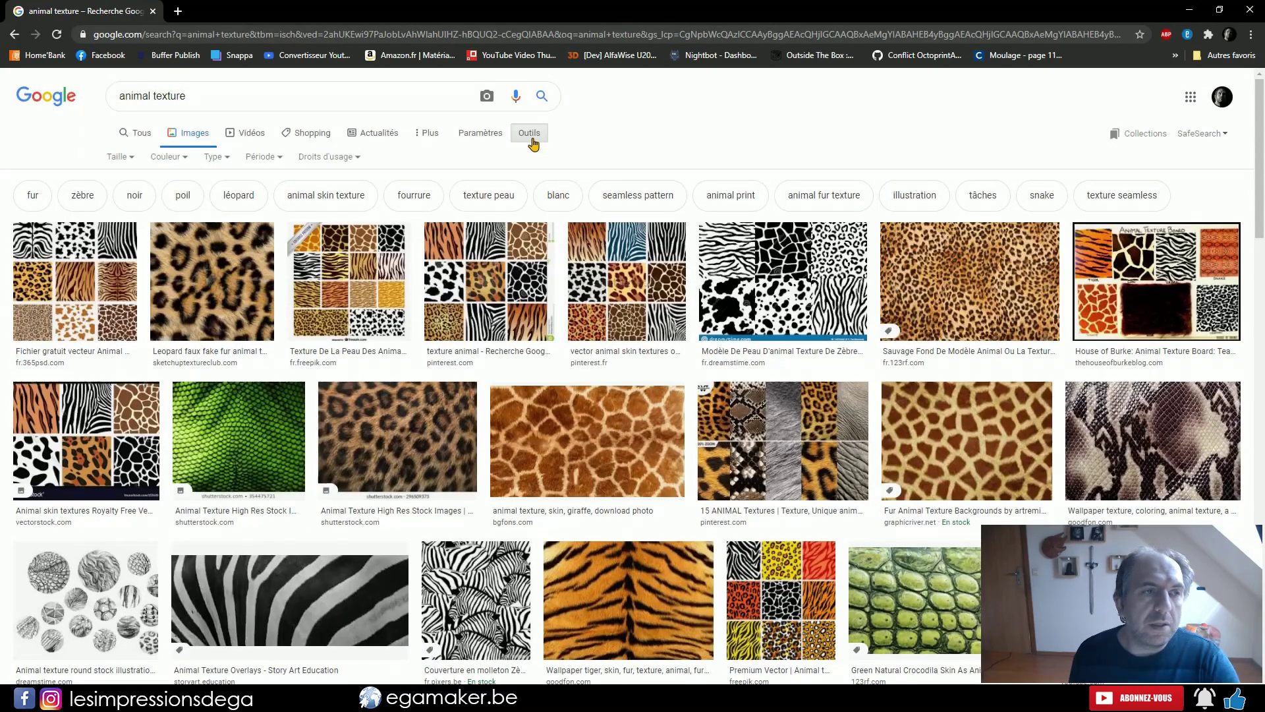
click(170, 158)
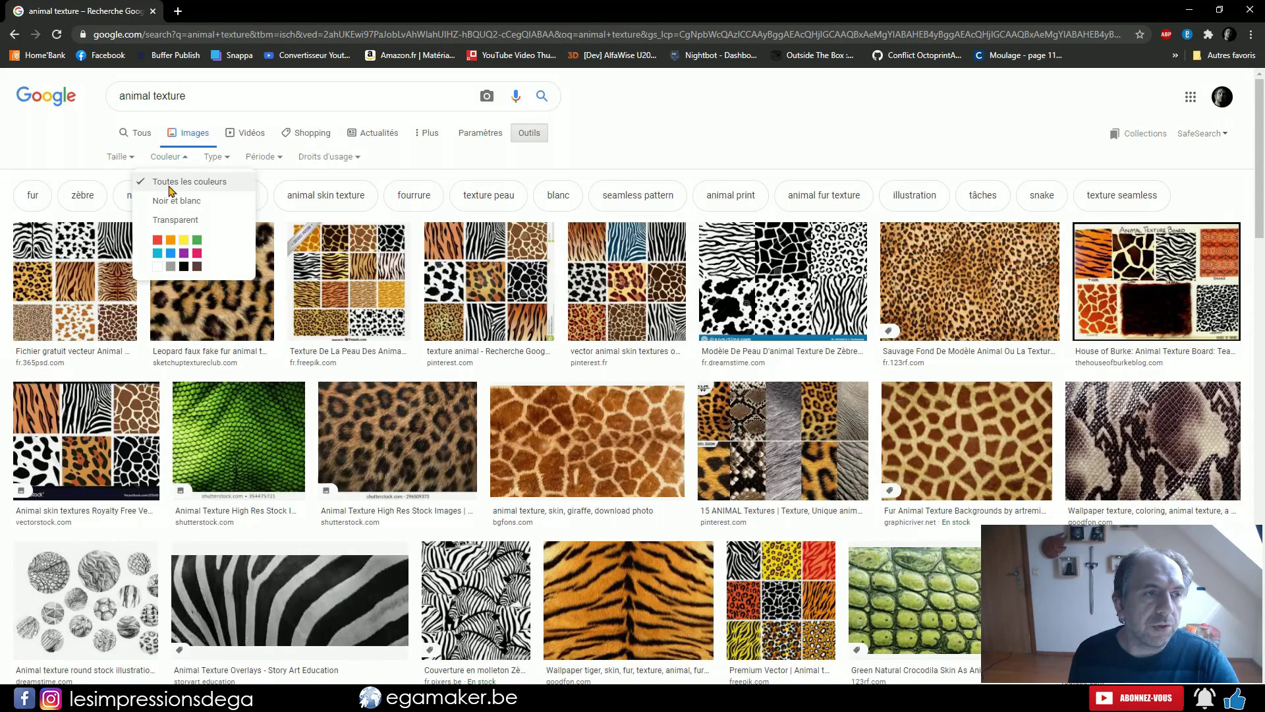
click(163, 205)
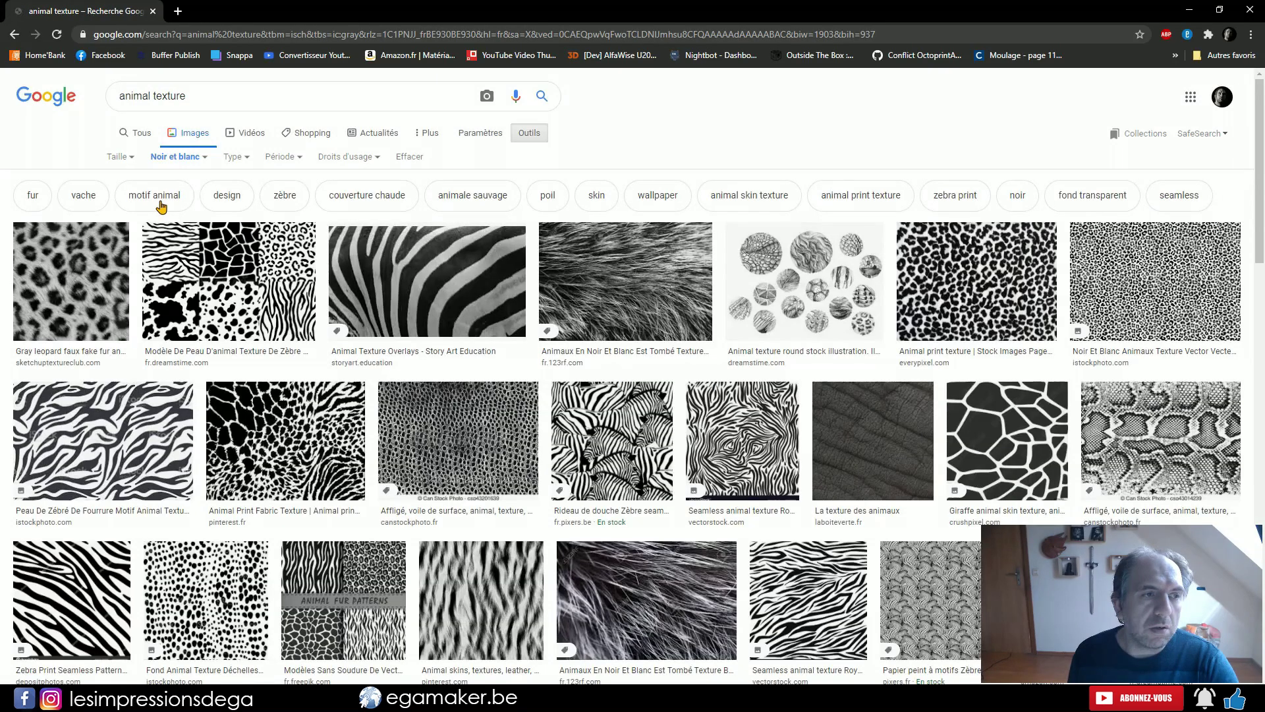
Browse the black-and-white results and open the preview of the Colourbox zebra pattern image
scroll(712, 159, down, 2)
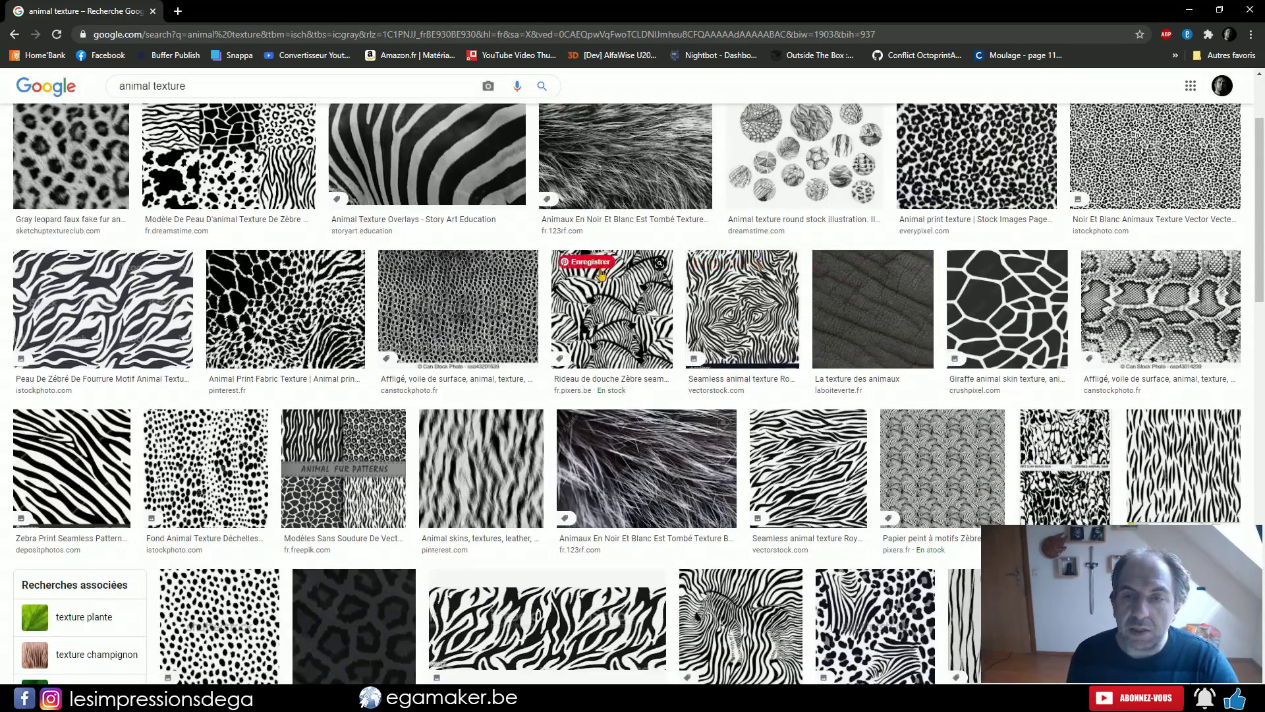
scroll(320, 314, down, 3)
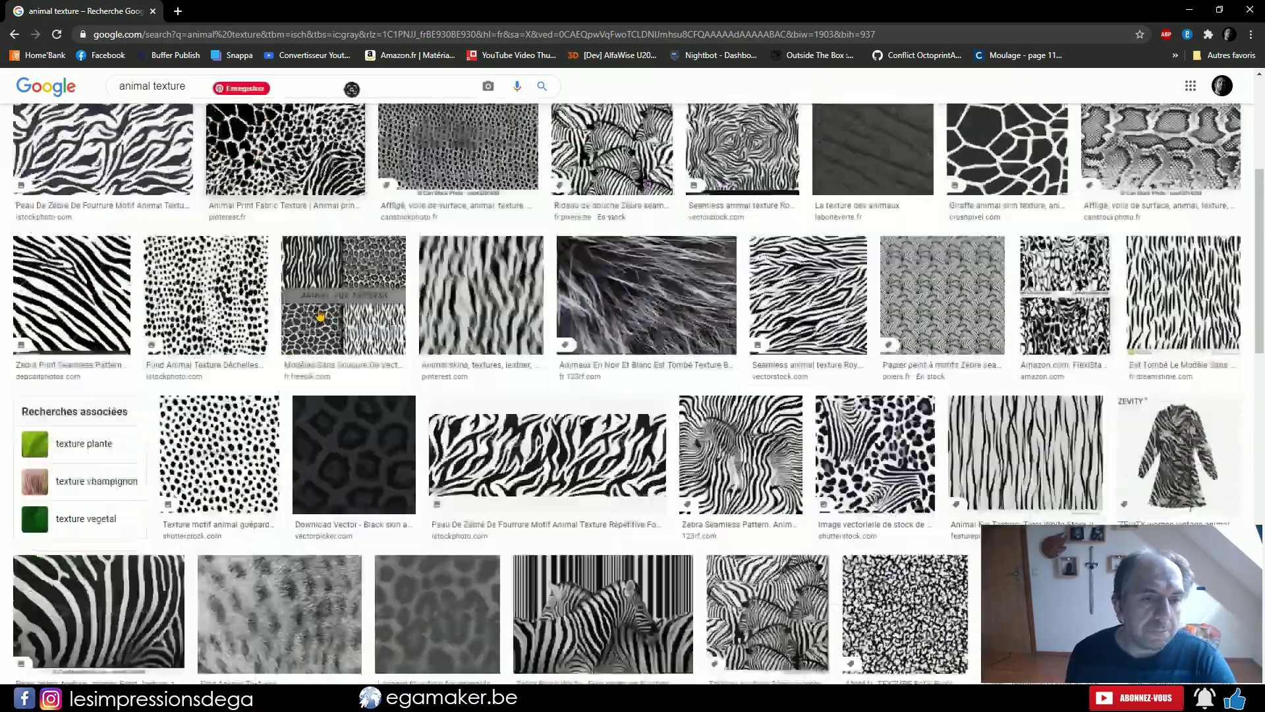
scroll(402, 377, up, 4)
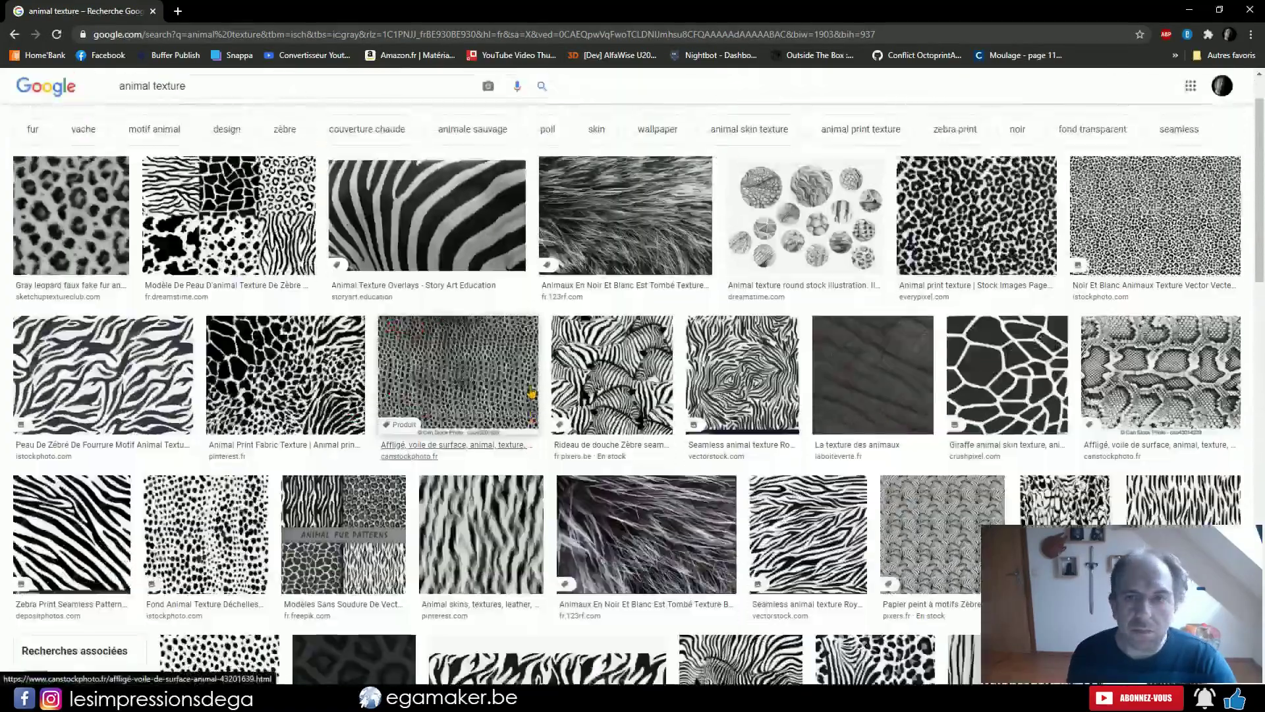
scroll(573, 403, down, 10)
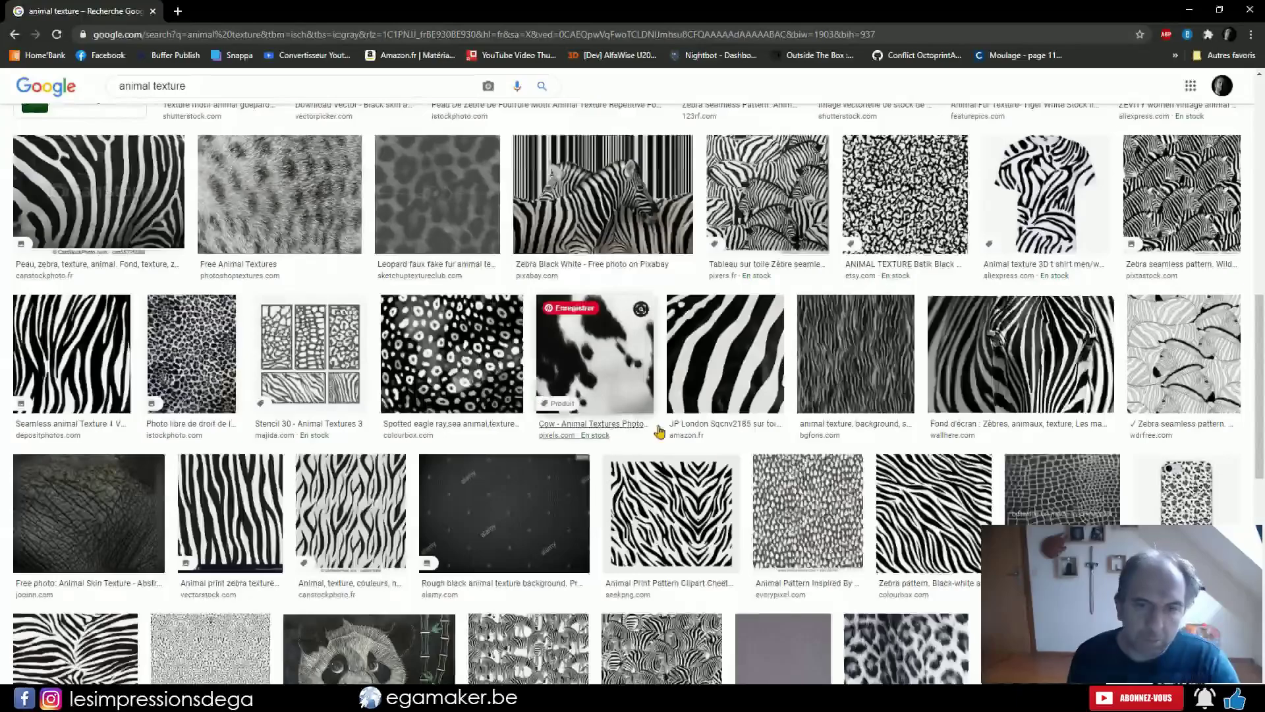
click(933, 514)
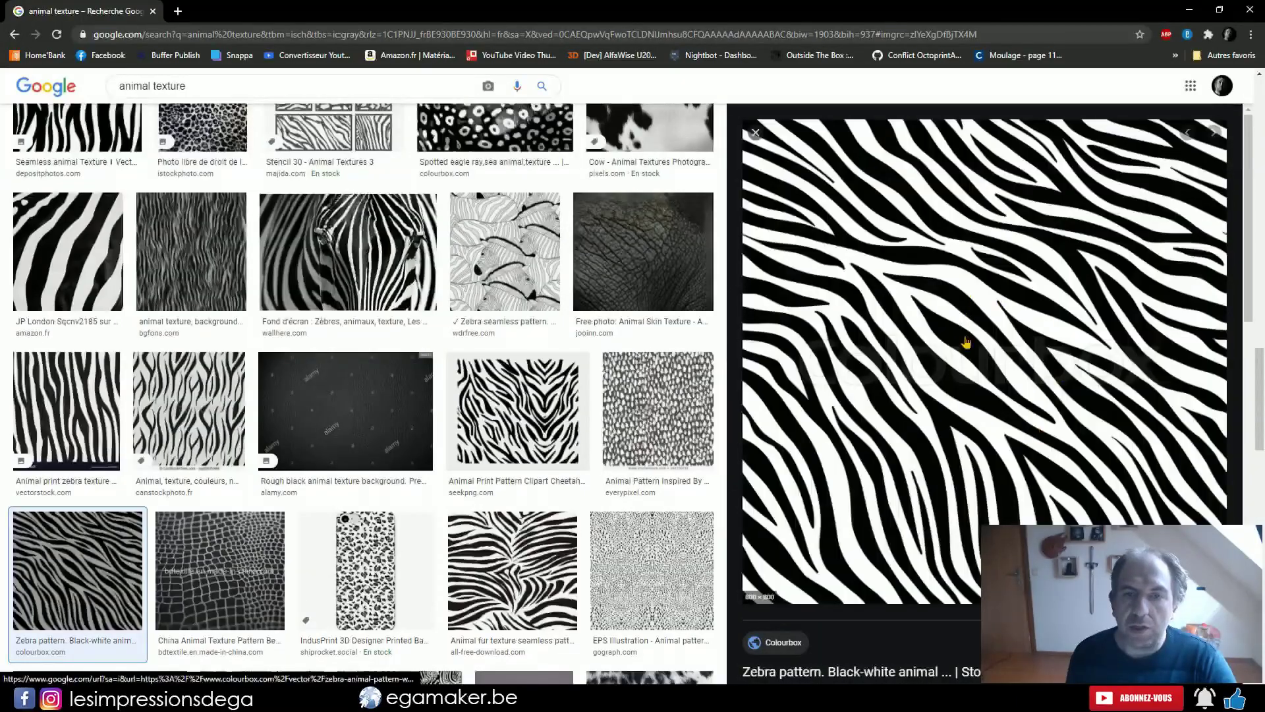
Save the zebra pattern image as "zebre" in JPEG format in the Ideamaker Texture folder
right_click(888, 283)
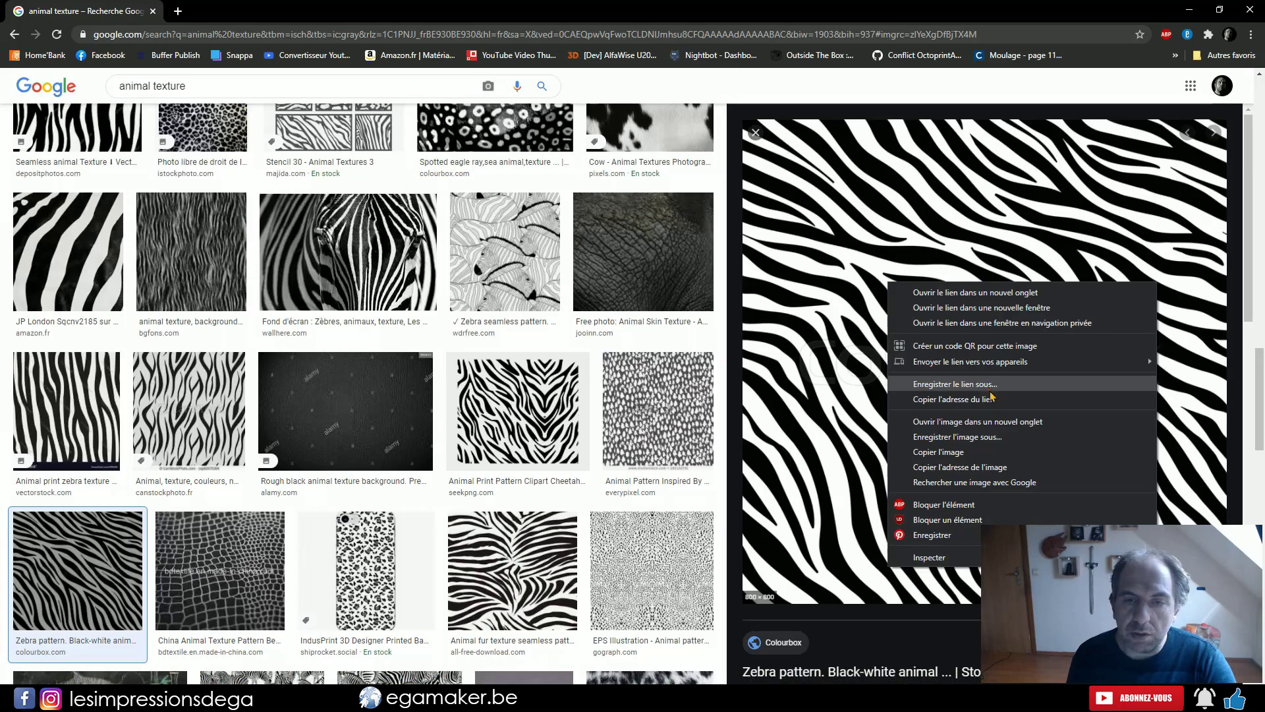
click(982, 437)
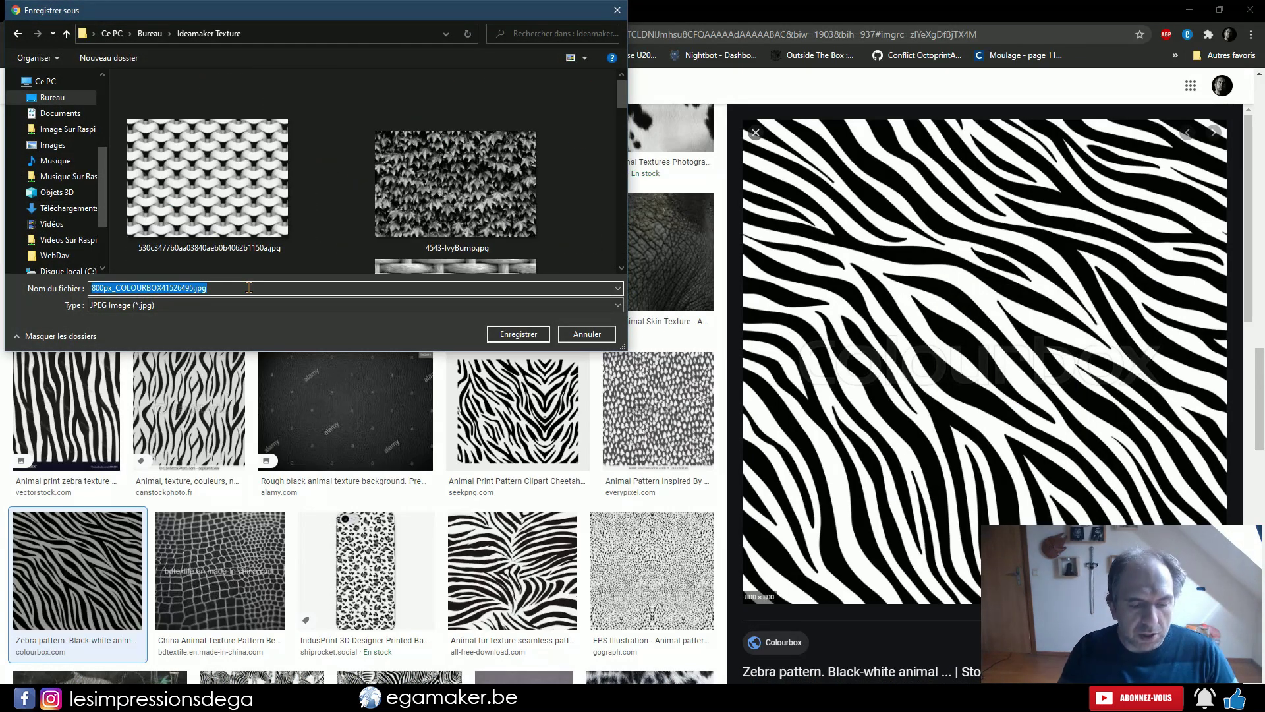
text(ze)
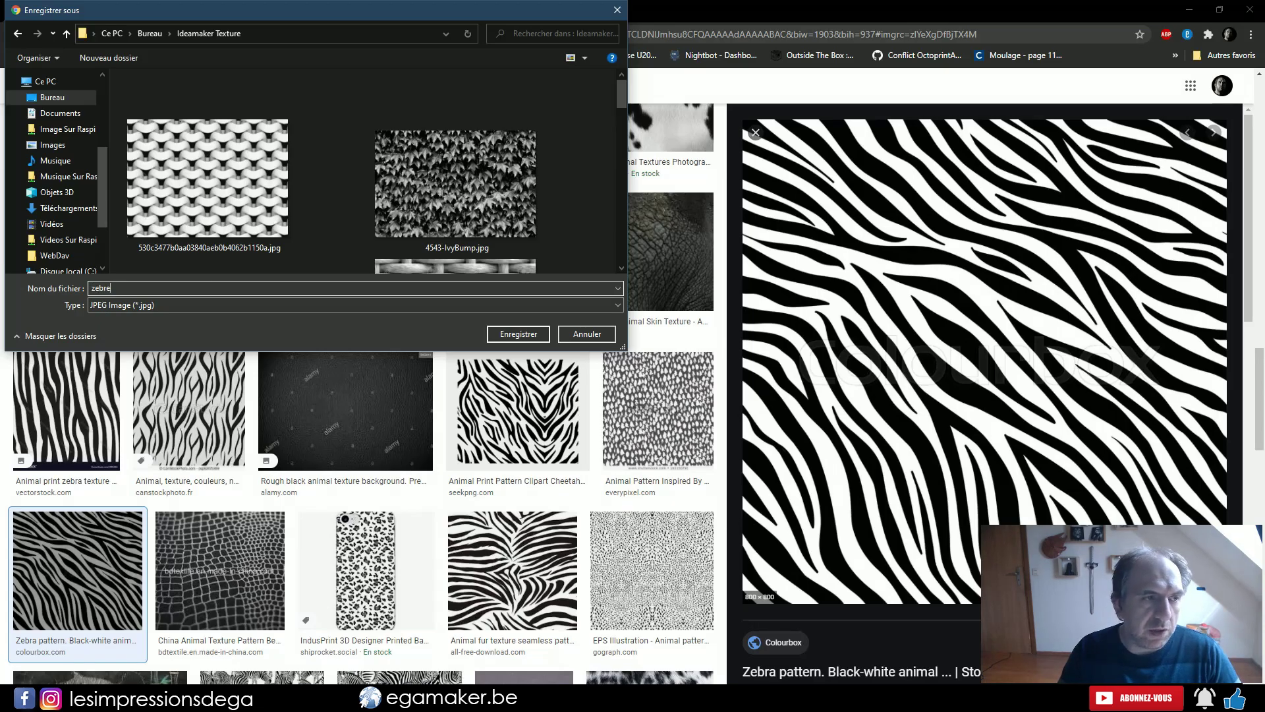
text(bre)
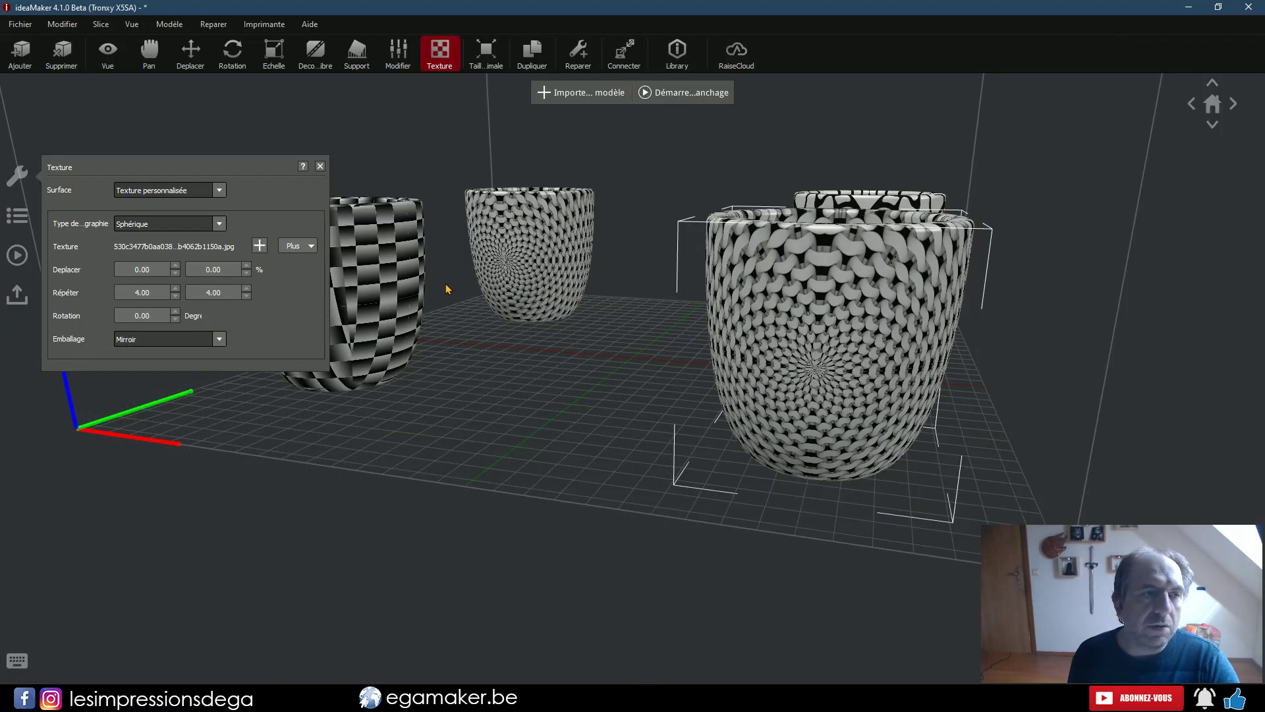
Switch to ideaMaker and import zebre.jpg as the selected pot's custom texture
click(260, 245)
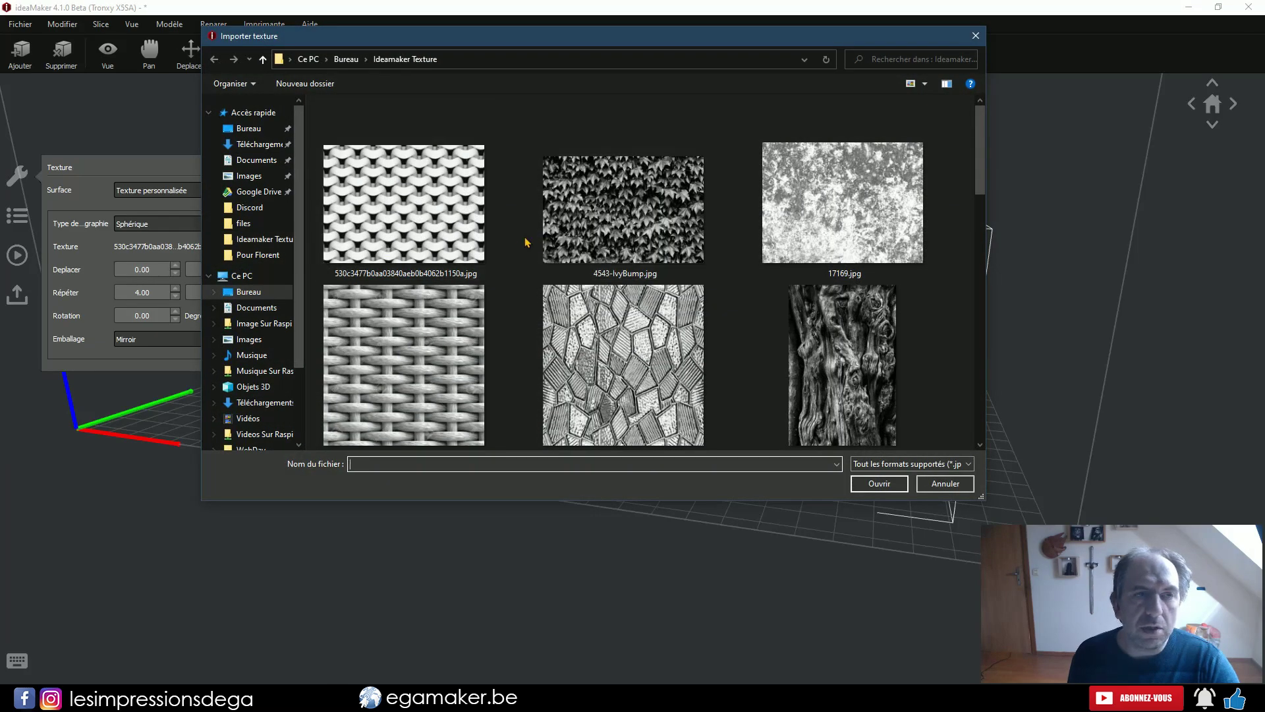
scroll(520, 241, down, 10)
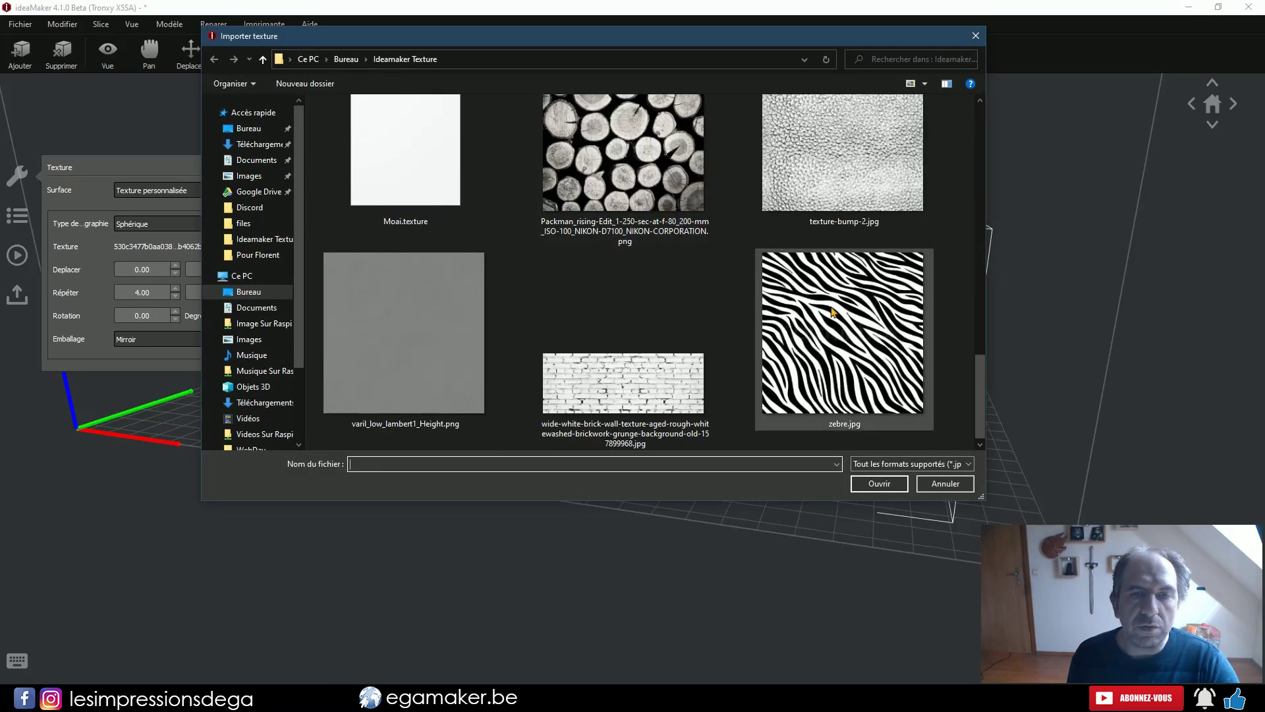
double_click(827, 347)
Set both repeat values of the zebra texture to 2.00
right_drag(719, 366, 175, 309)
click(174, 298)
click(174, 297)
click(245, 296)
click(245, 296)
right_drag(745, 373, 596, 353)
Try Cylindrique mapping on the zebra pot and return the mapping type to Sphérique
click(214, 230)
click(170, 246)
right_drag(923, 327, 559, 418)
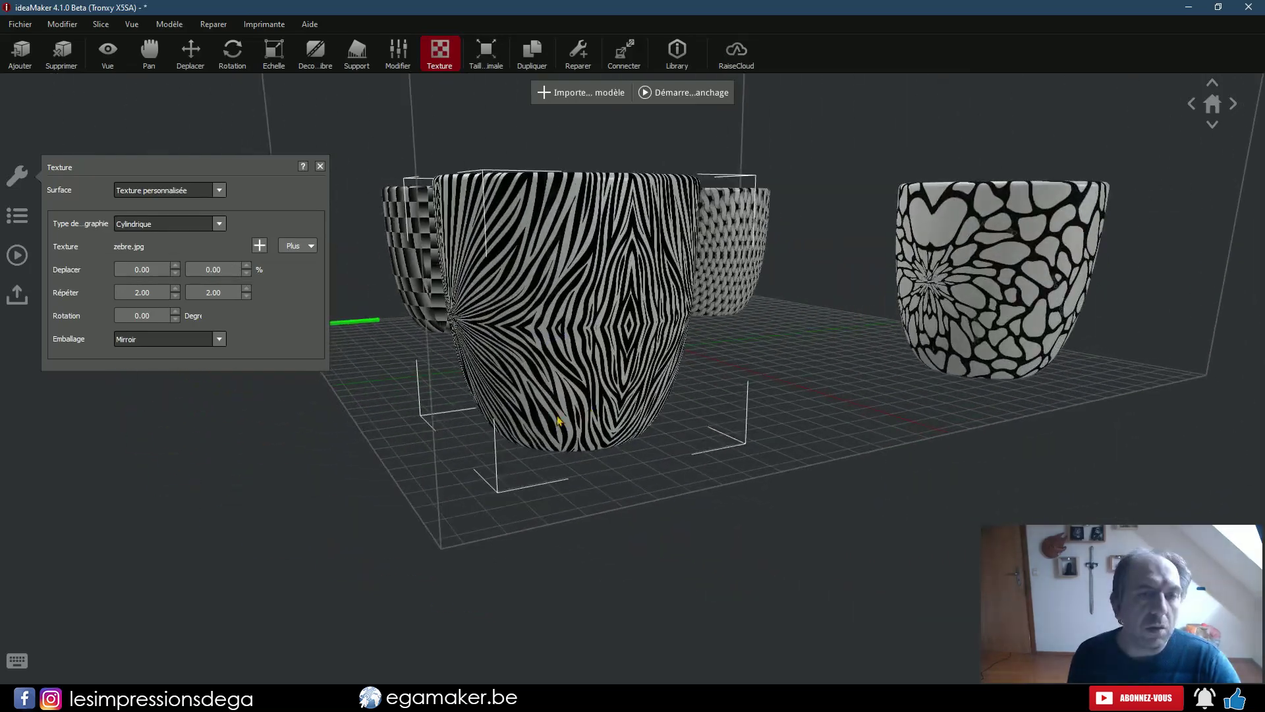
click(221, 225)
click(200, 257)
drag(368, 340, 909, 385)
Try shifting the zebra texture, and set its Déplacer offsets to 30 % and 14 %
click(176, 267)
drag(176, 267, 176, 266)
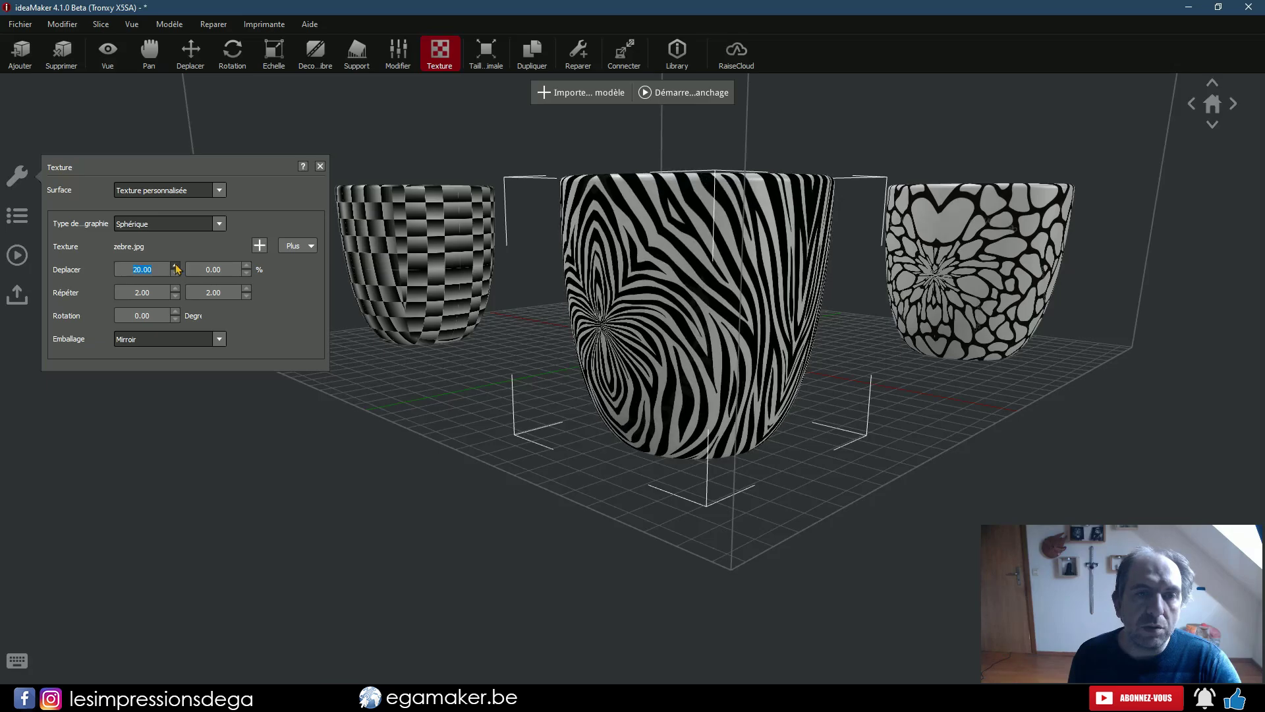
drag(247, 269, 247, 269)
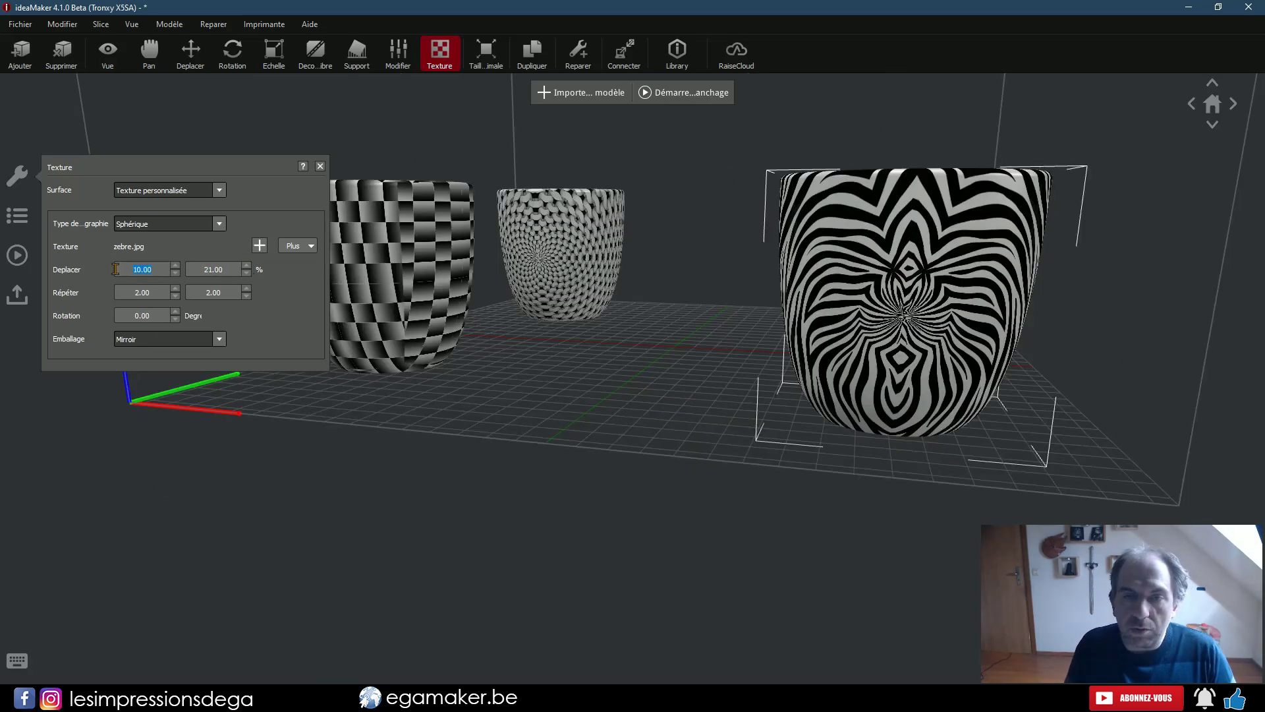
text(30)
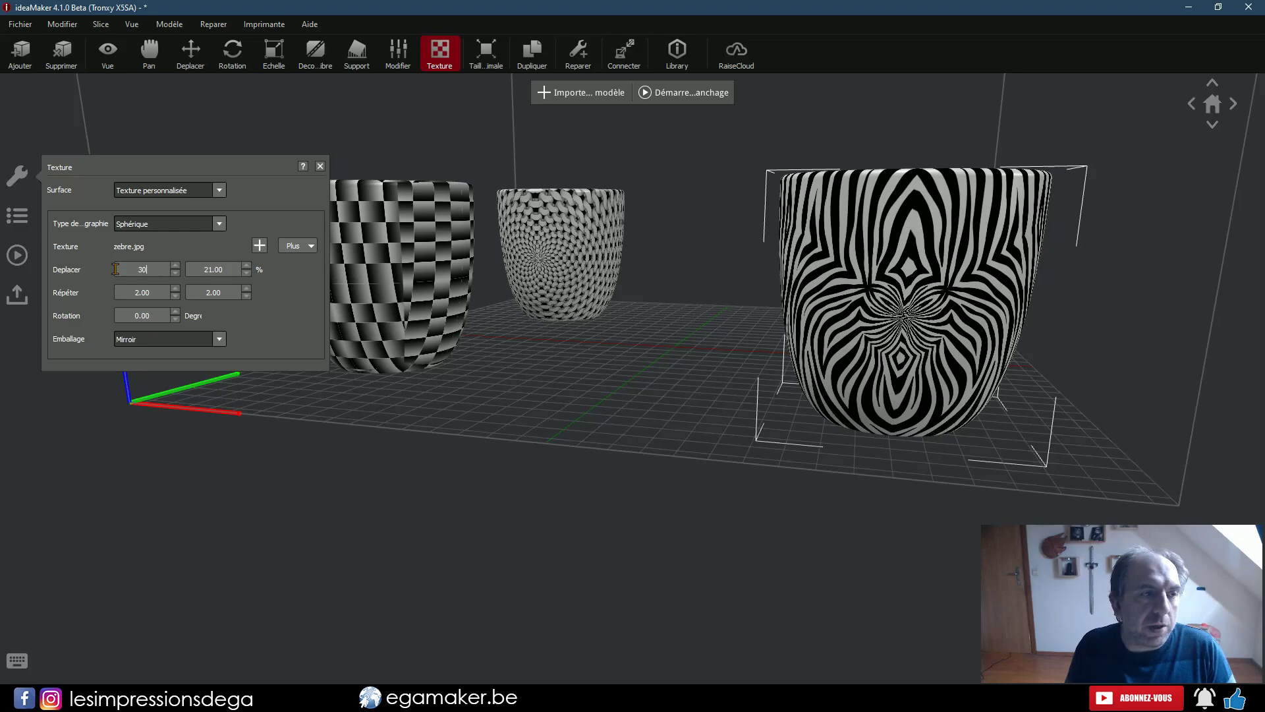
text(14)
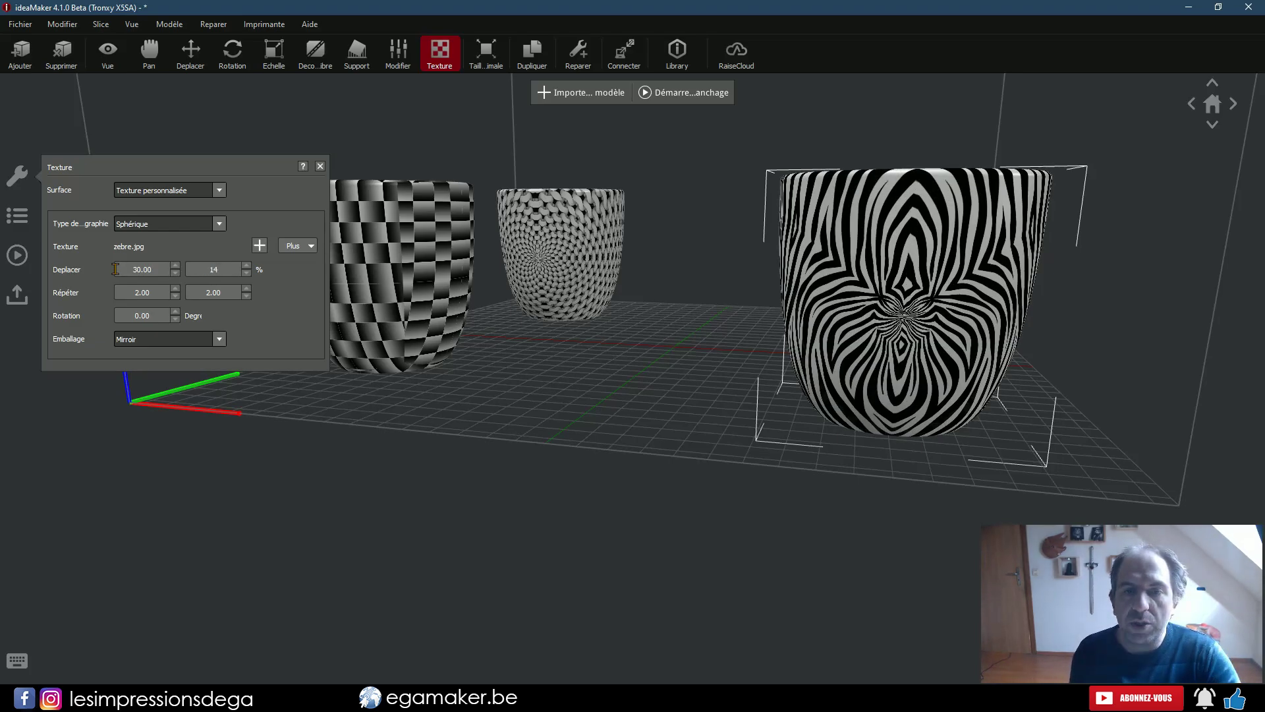
Examine the zebra texture's placement on the pot from several angles and compare it with the other pots
drag(508, 319, 239, 290)
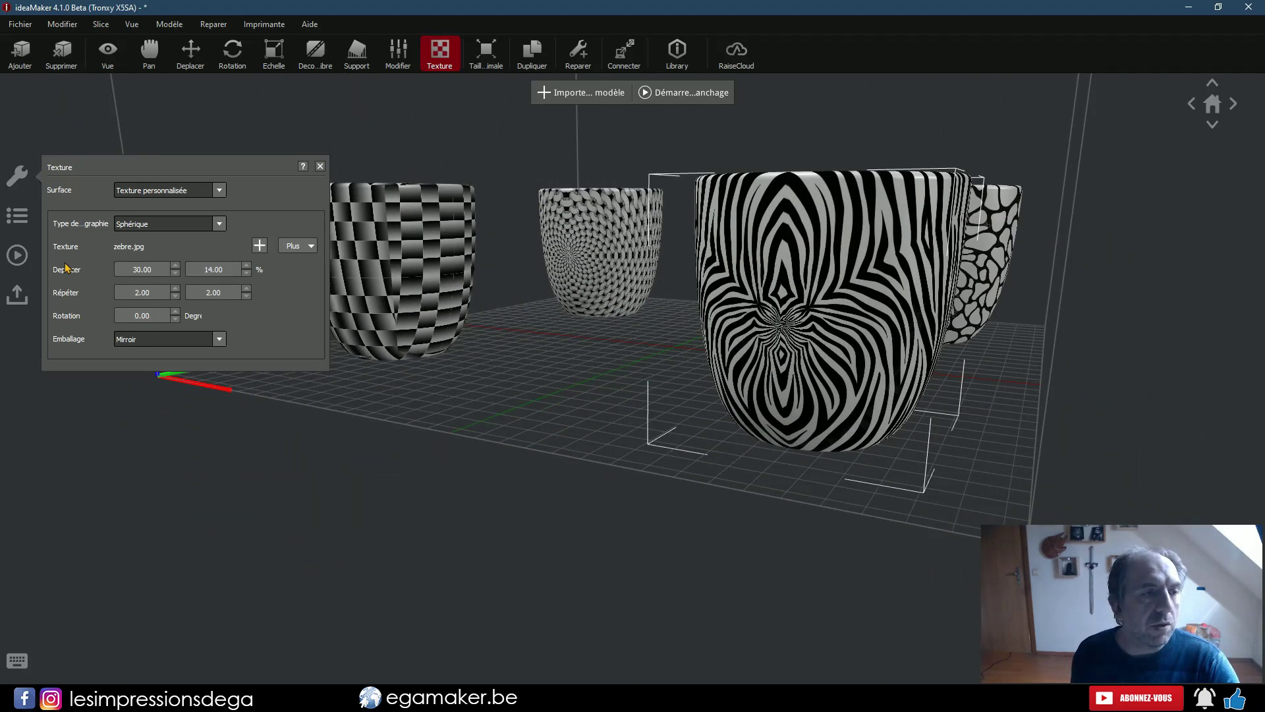
drag(649, 312, 588, 336)
drag(696, 327, 1003, 352)
drag(857, 327, 840, 418)
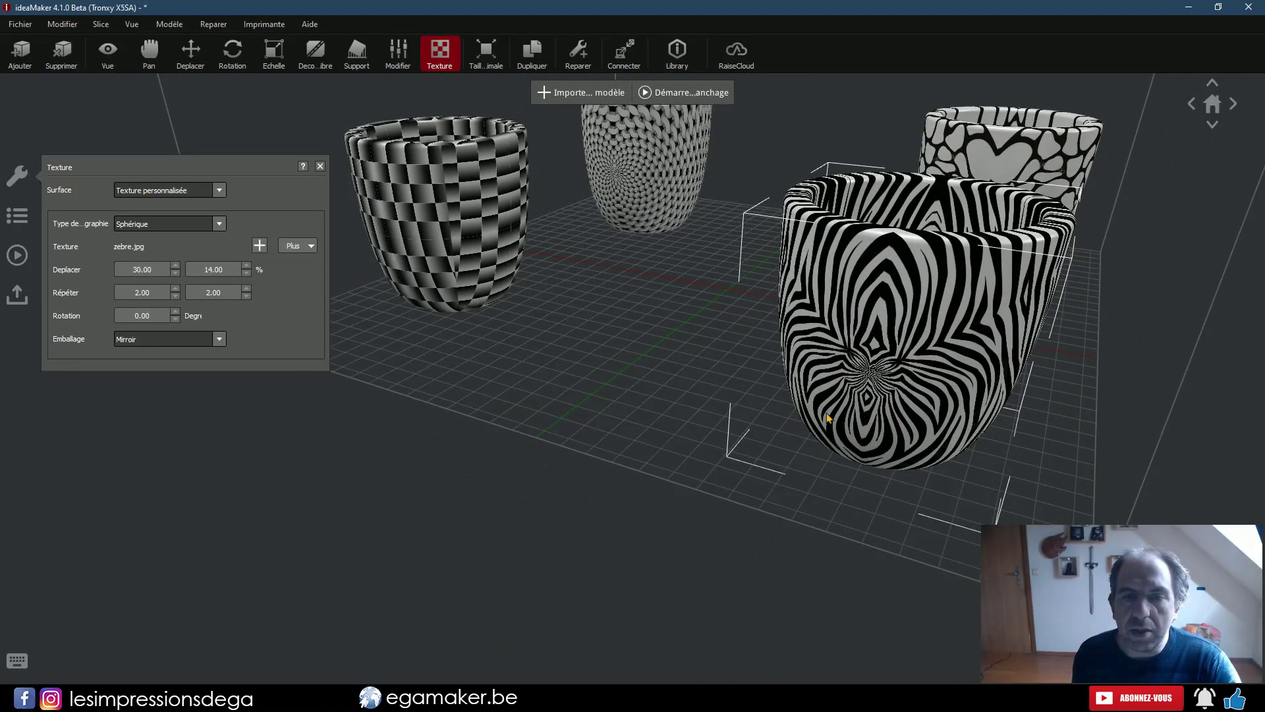
drag(963, 401, 645, 447)
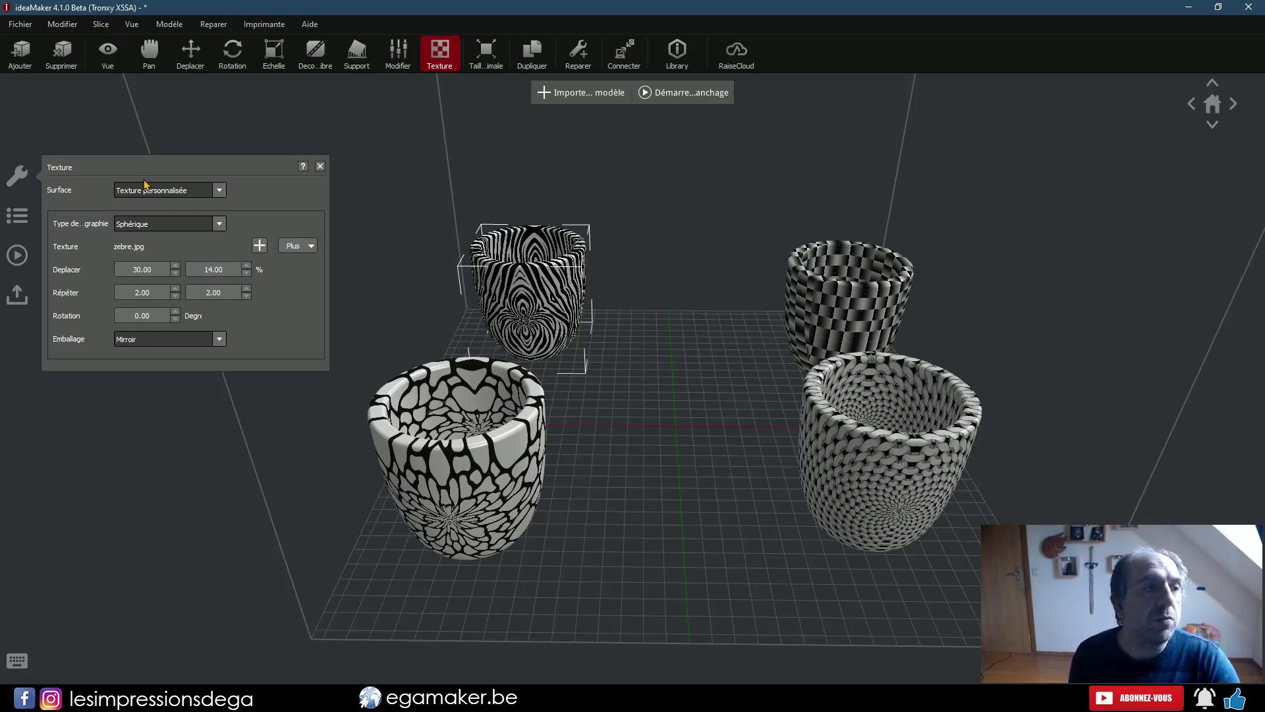
Add another untextured pot model at the middle of the build plate and rotate it upright
click(20, 52)
click(237, 127)
double_click(518, 254)
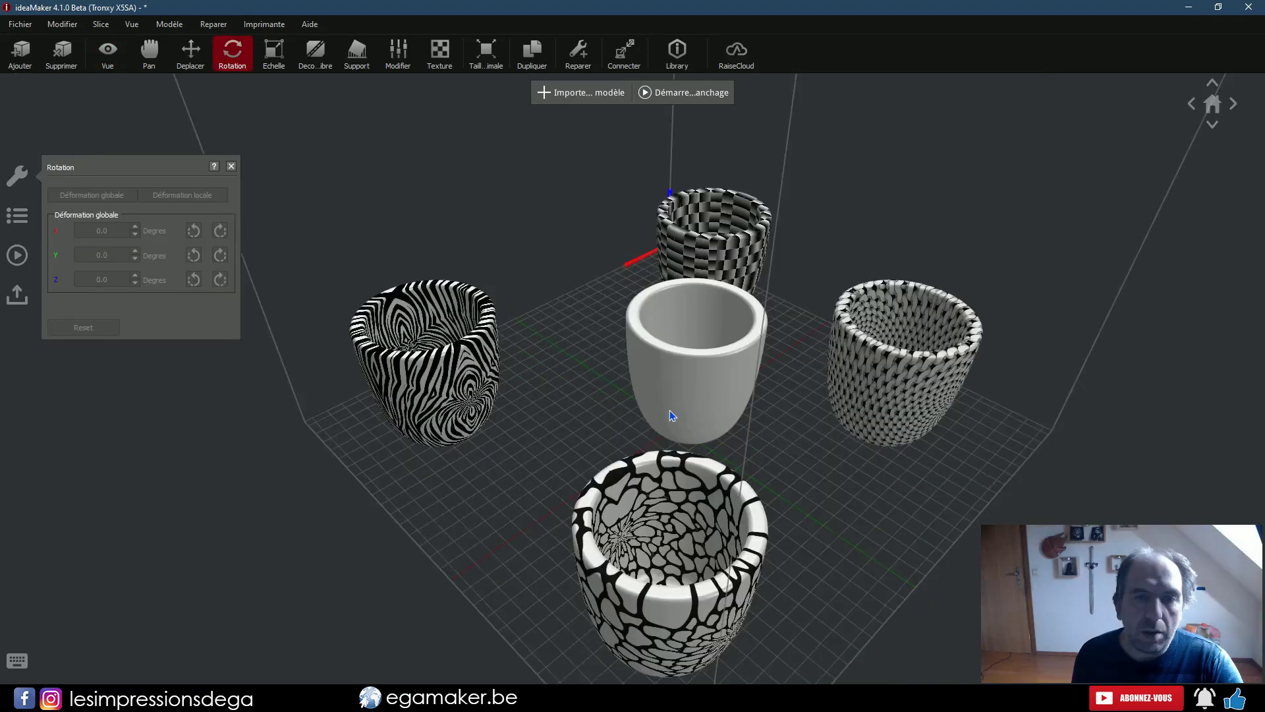
right_drag(670, 415, 429, 356)
right_drag(517, 431, 606, 400)
drag(606, 400, 701, 398)
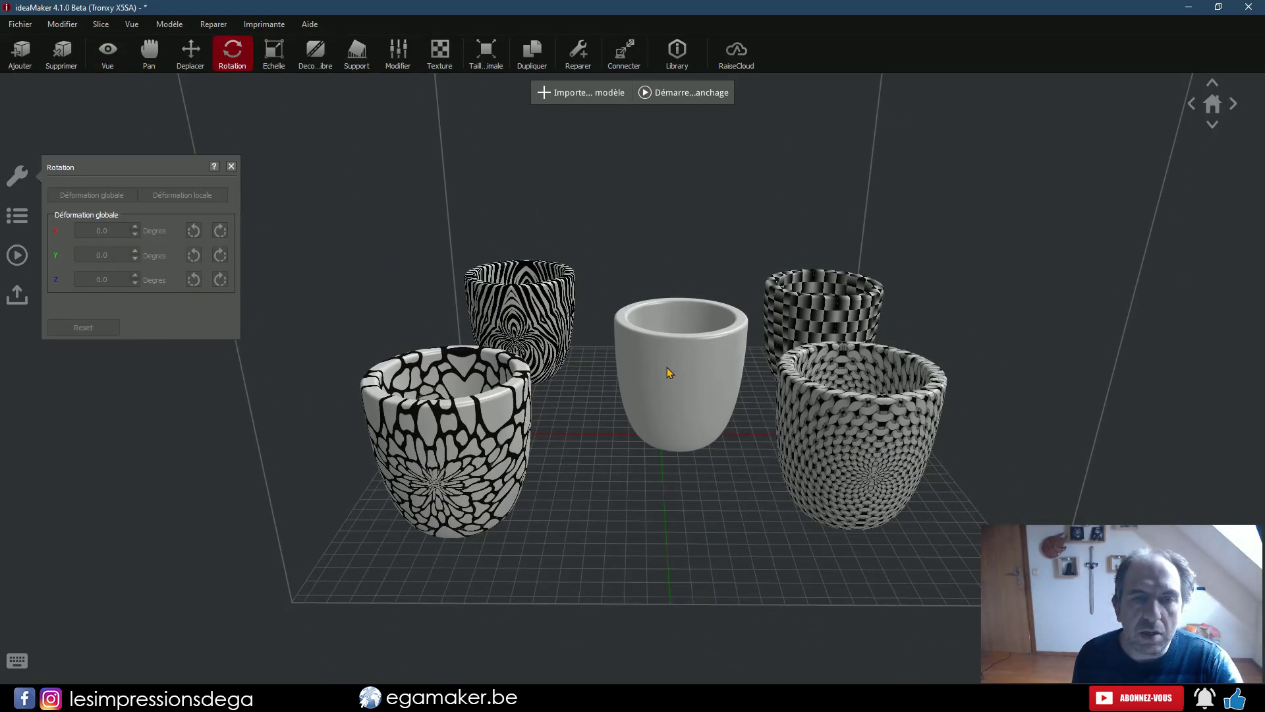
Slice all five pots with the Tronxy X5SA-Raise3D PLA 1.75mm profile
drag(632, 523, 624, 579)
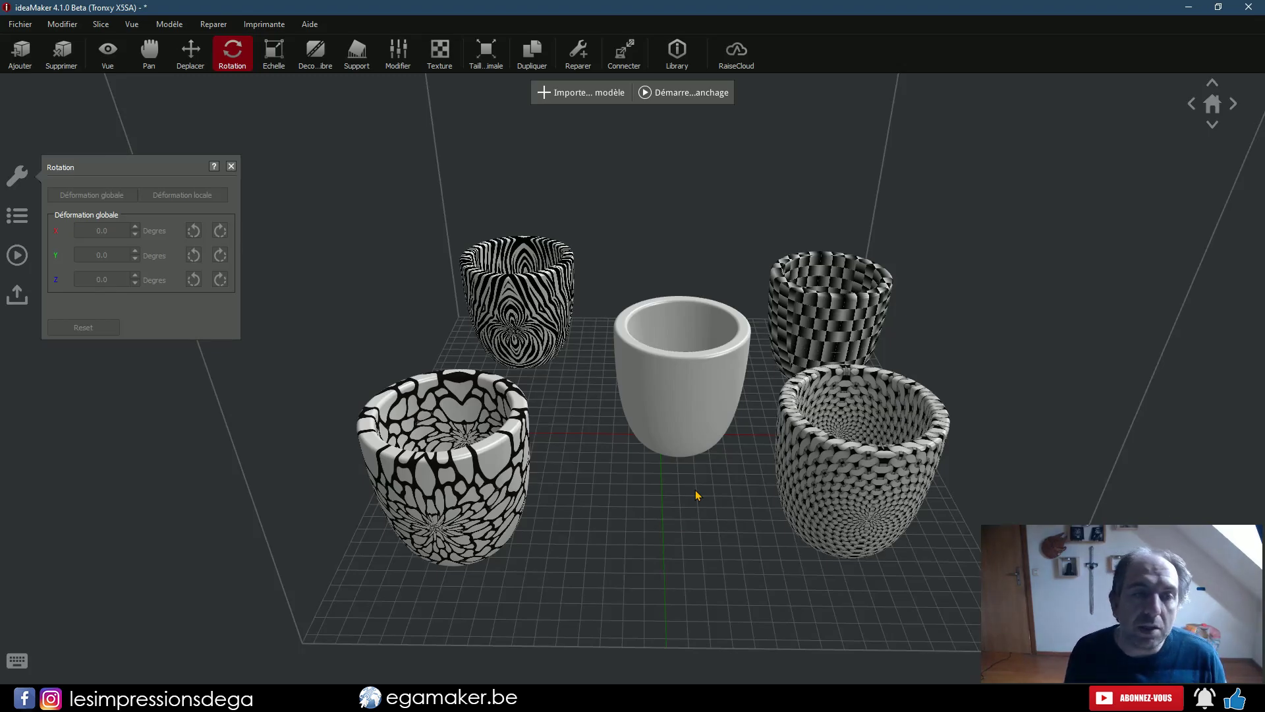
drag(685, 528, 682, 495)
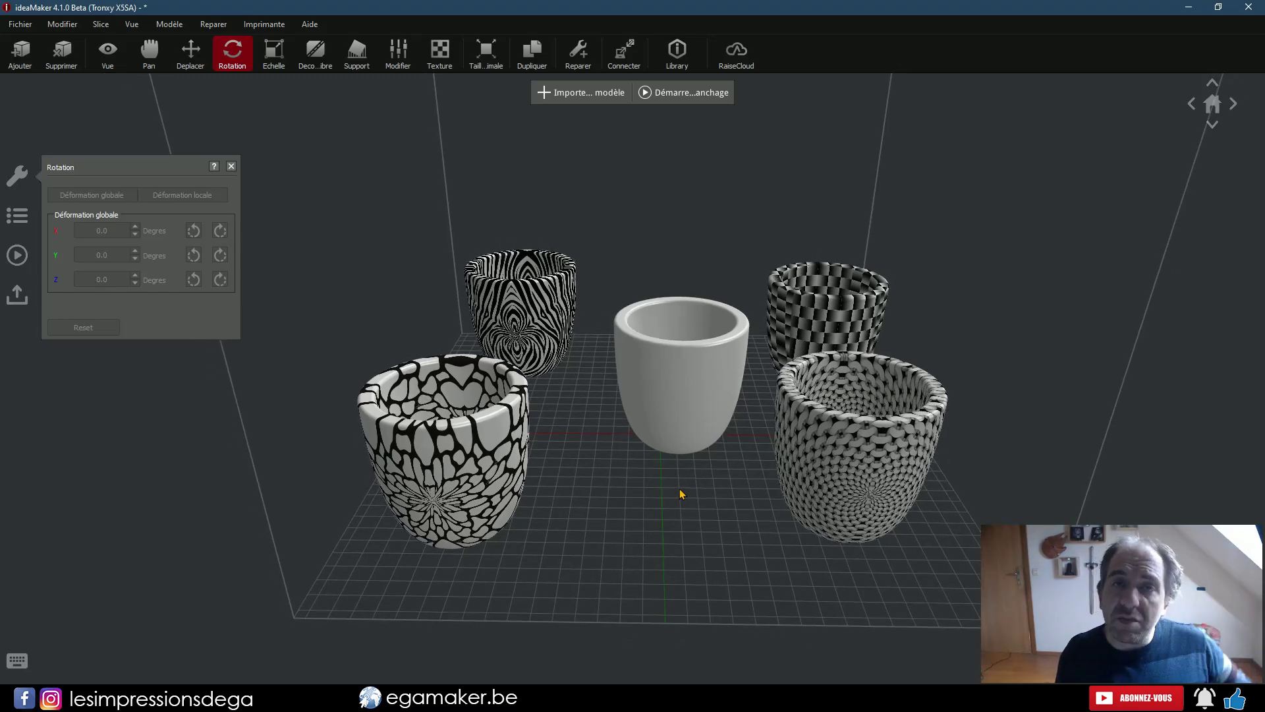
key(ctrl+s)
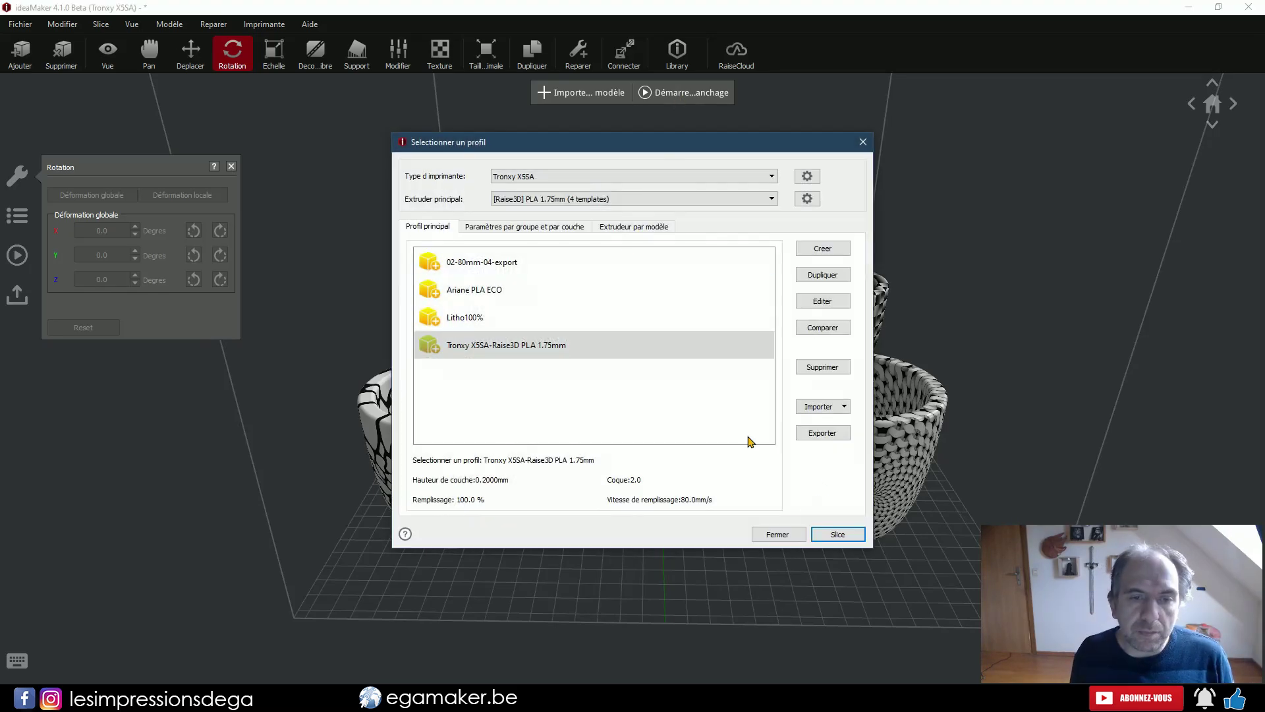
click(836, 535)
click(706, 374)
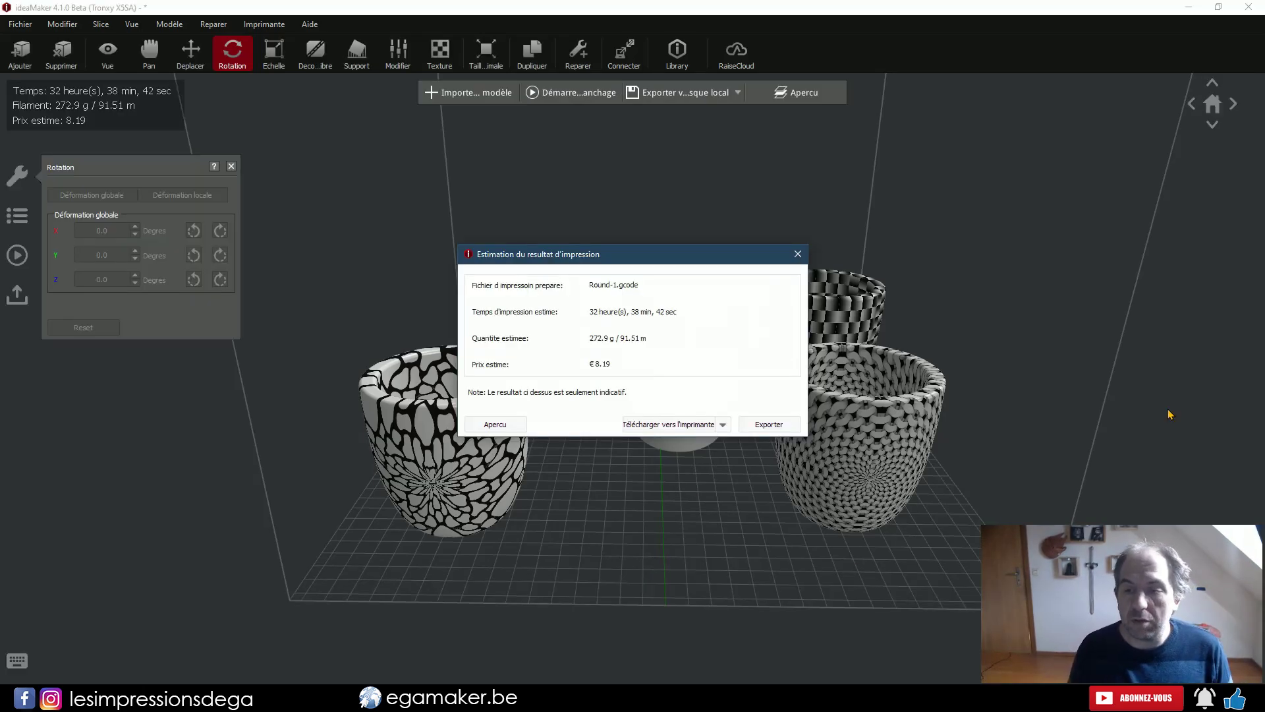
Open the print preview of the sliced pots and examine their textured surfaces
drag(606, 263, 651, 265)
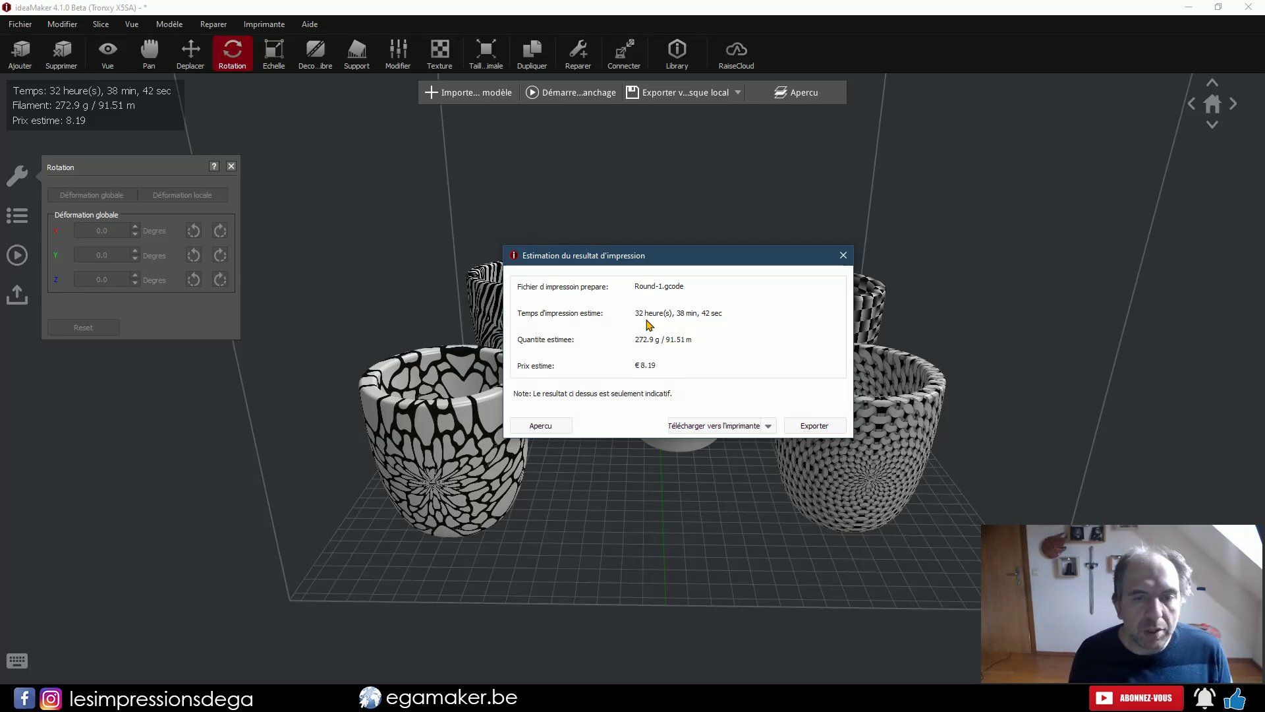
click(541, 426)
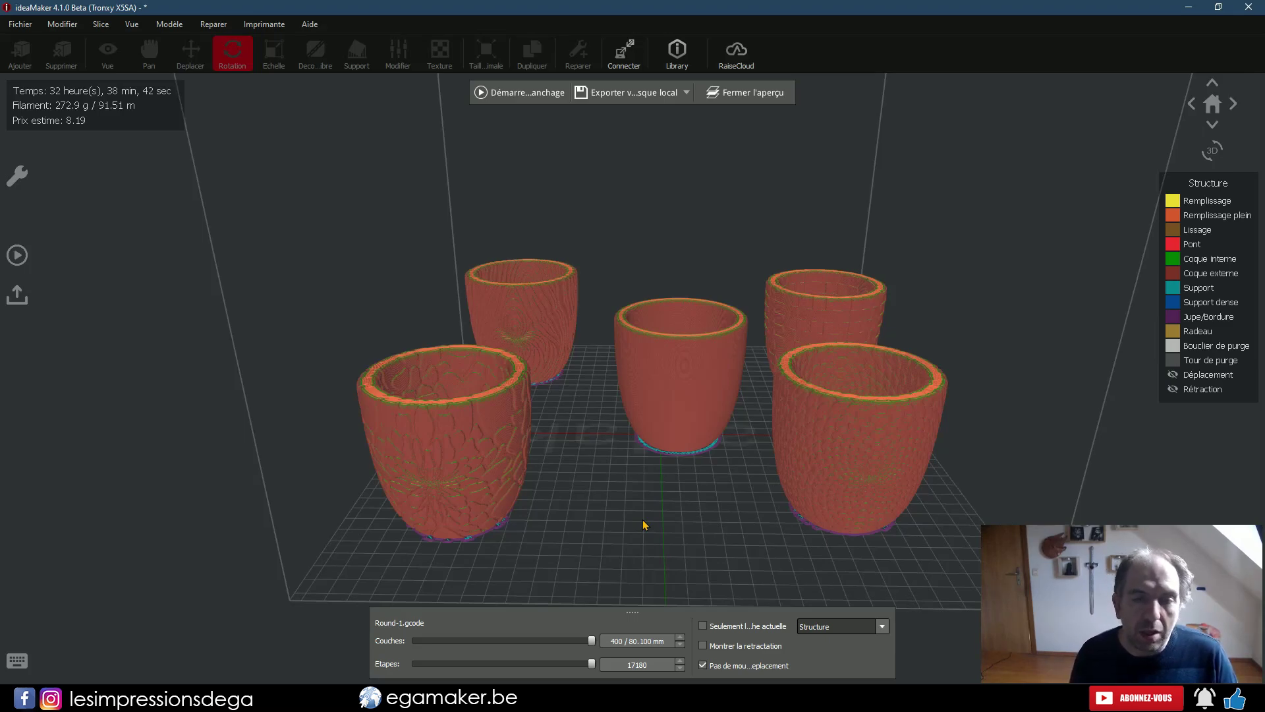
drag(645, 524, 770, 464)
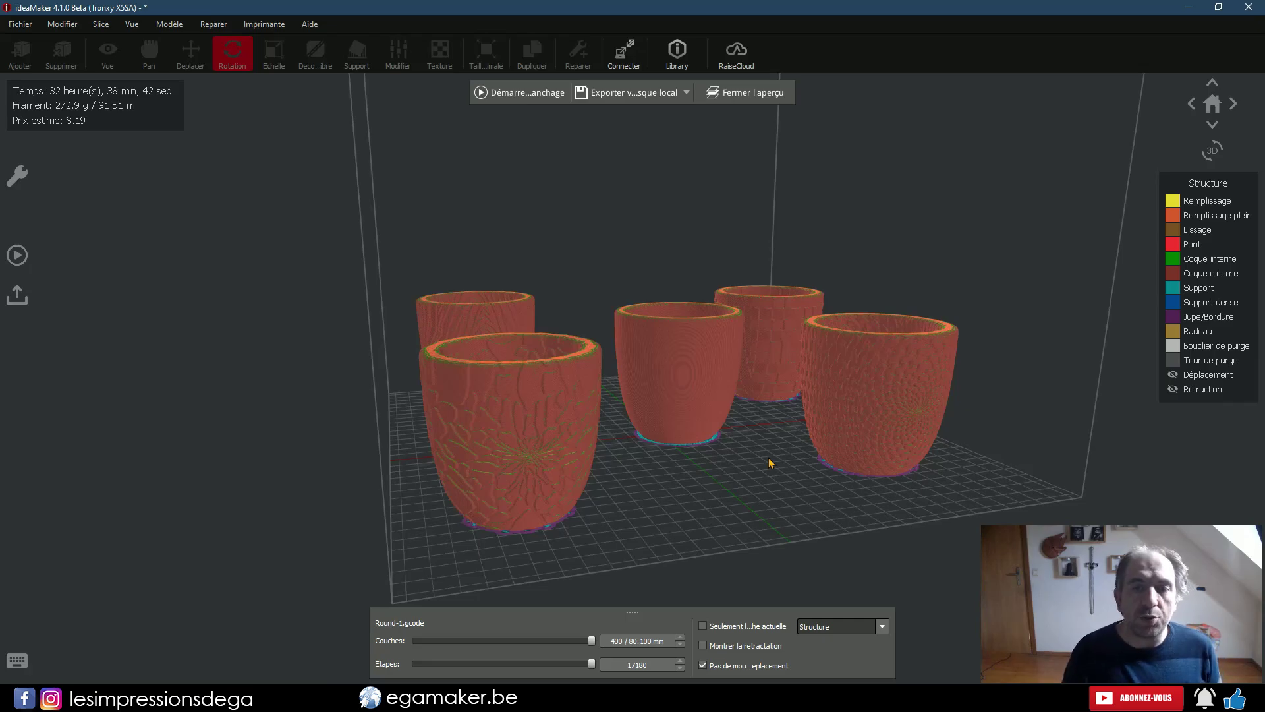
Compare the sliced textured pots with the plain middle pot in the print preview, close up and from several sides
scroll(768, 461, up, 5)
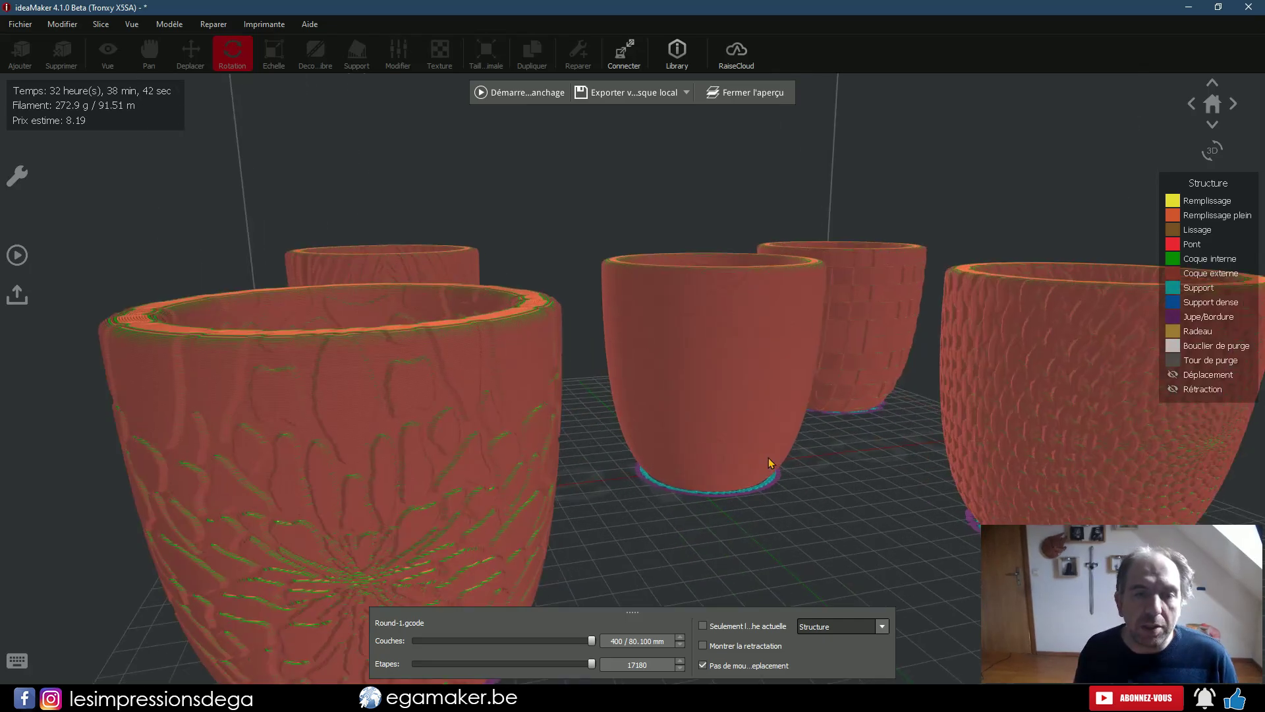
scroll(762, 460, down, 3)
drag(757, 466, 817, 460)
scroll(817, 460, up, 5)
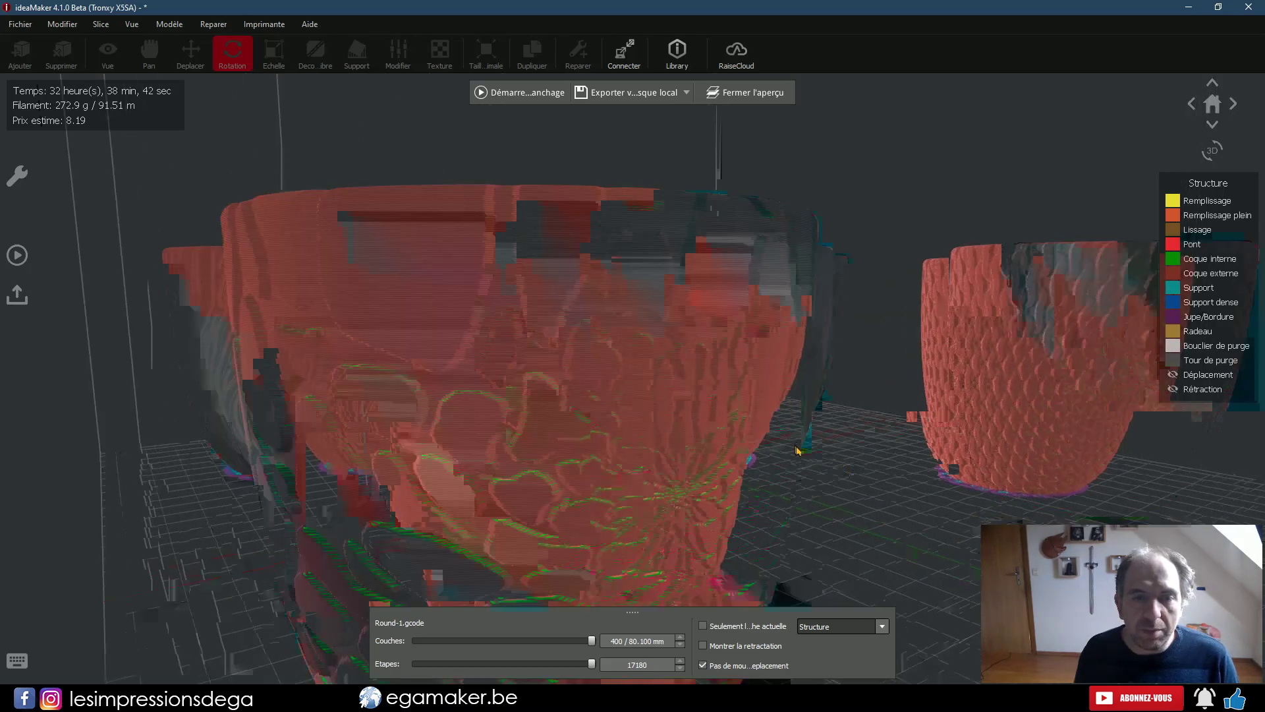
scroll(852, 468, down, 3)
drag(845, 497, 705, 422)
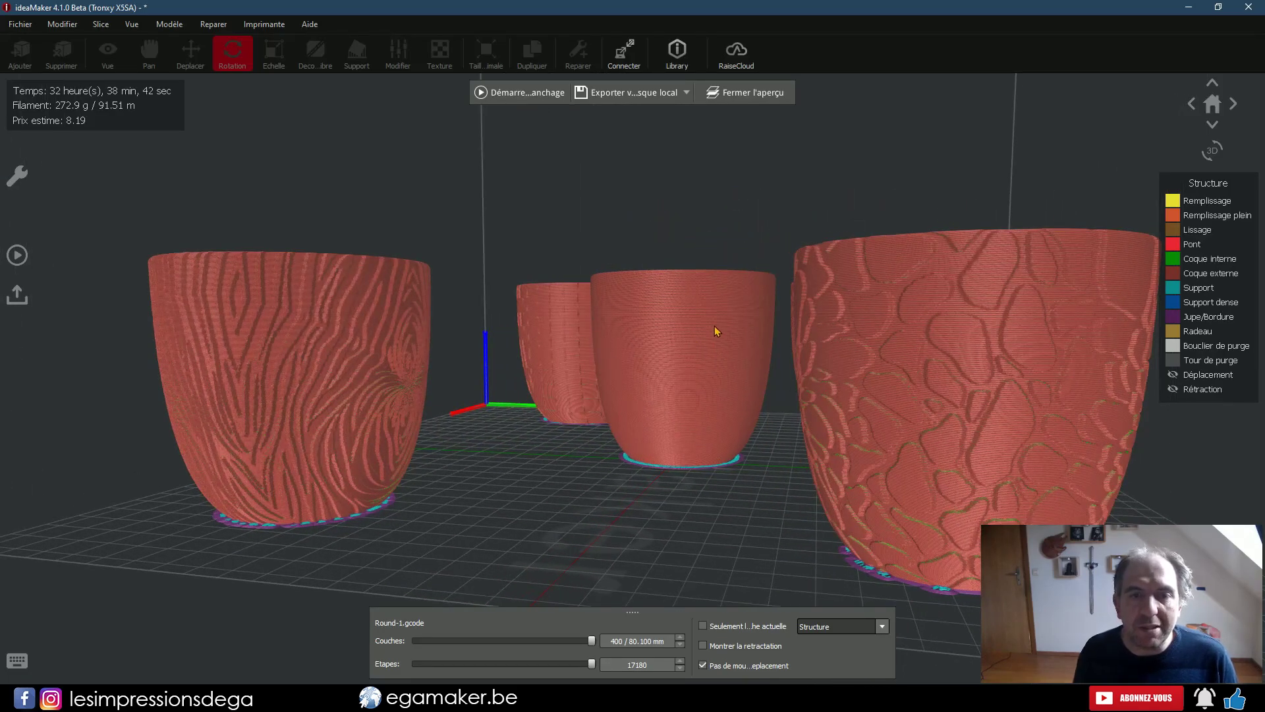
drag(705, 326, 738, 455)
right_drag(779, 430, 887, 433)
drag(887, 433, 694, 534)
scroll(777, 502, down, 2)
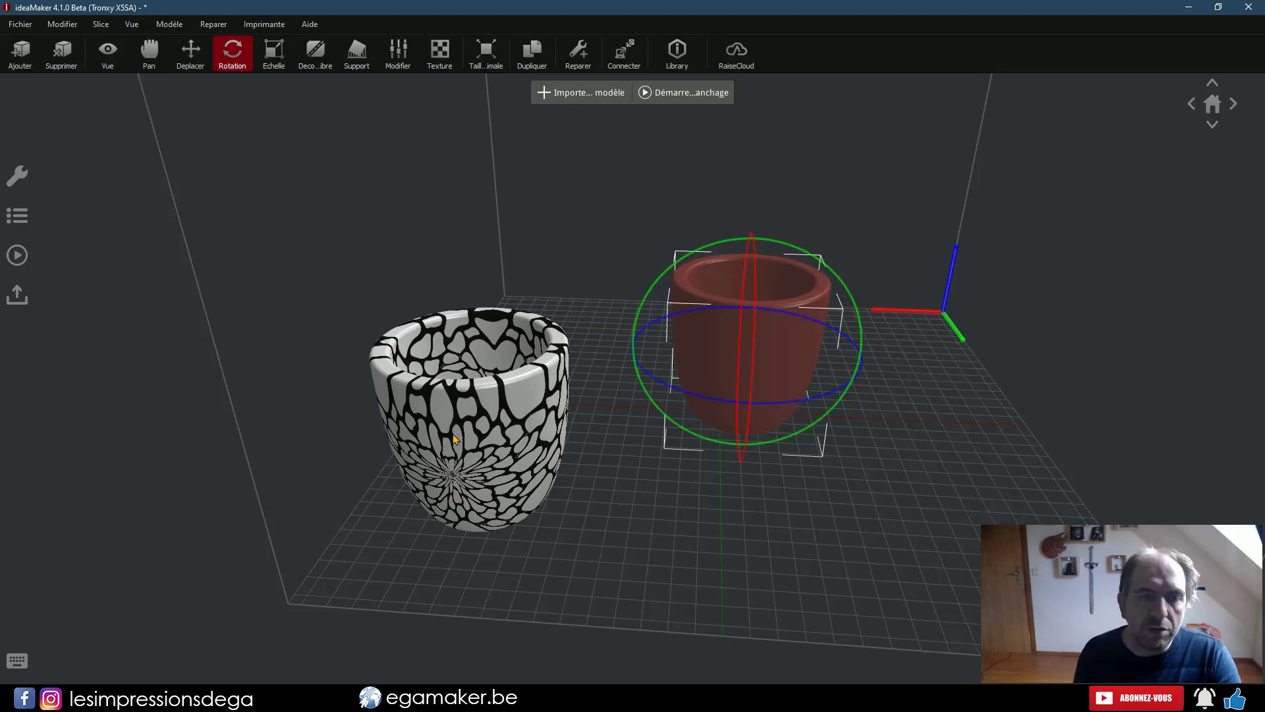
Delete the zebra, checkered and knitted pots and reposition the cell-patterned pot beside the plain pot on the build plate
click(453, 440)
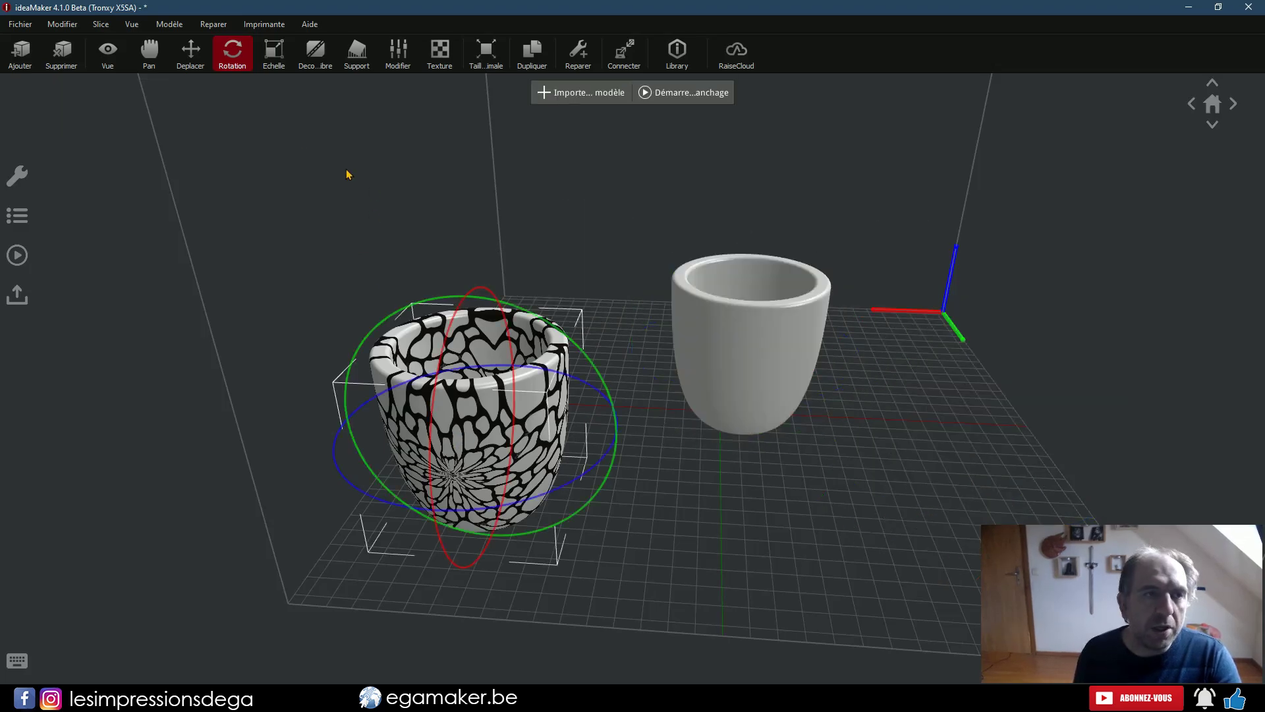
click(206, 60)
right_drag(481, 510, 996, 495)
drag(774, 542, 573, 483)
right_drag(980, 517, 723, 390)
click(723, 389)
drag(709, 407, 843, 426)
click(527, 375)
drag(505, 390, 603, 402)
right_drag(839, 490, 978, 442)
right_drag(779, 519, 632, 422)
Move the plain pot to about X -53 mm and the cell-patterned pot to about X 46 mm
click(570, 372)
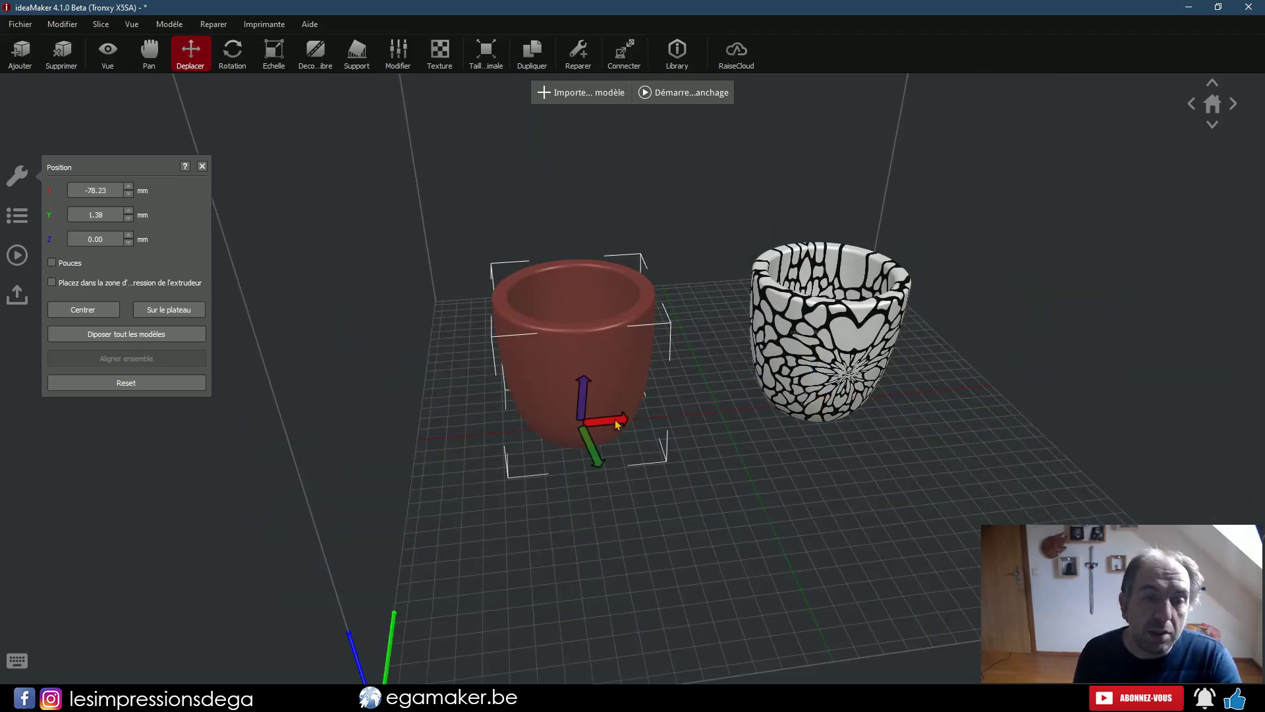
drag(617, 425, 689, 424)
right_drag(836, 491, 796, 429)
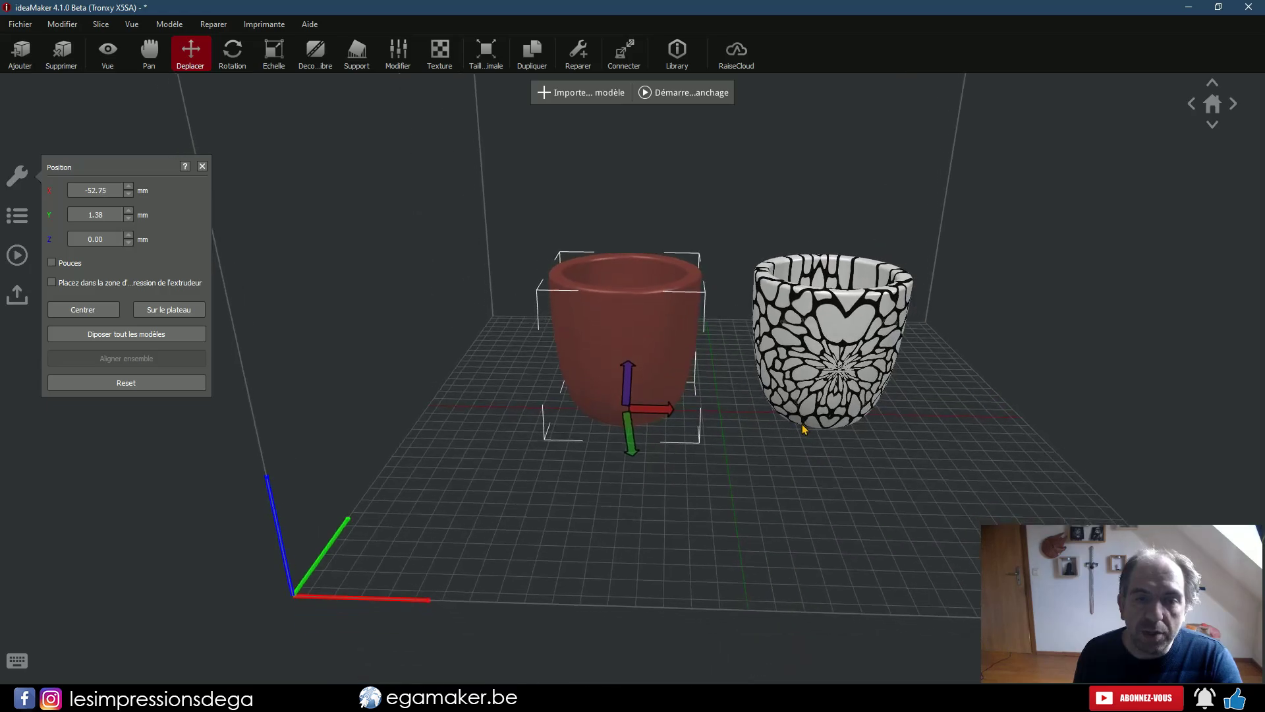
click(796, 429)
drag(859, 412, 842, 449)
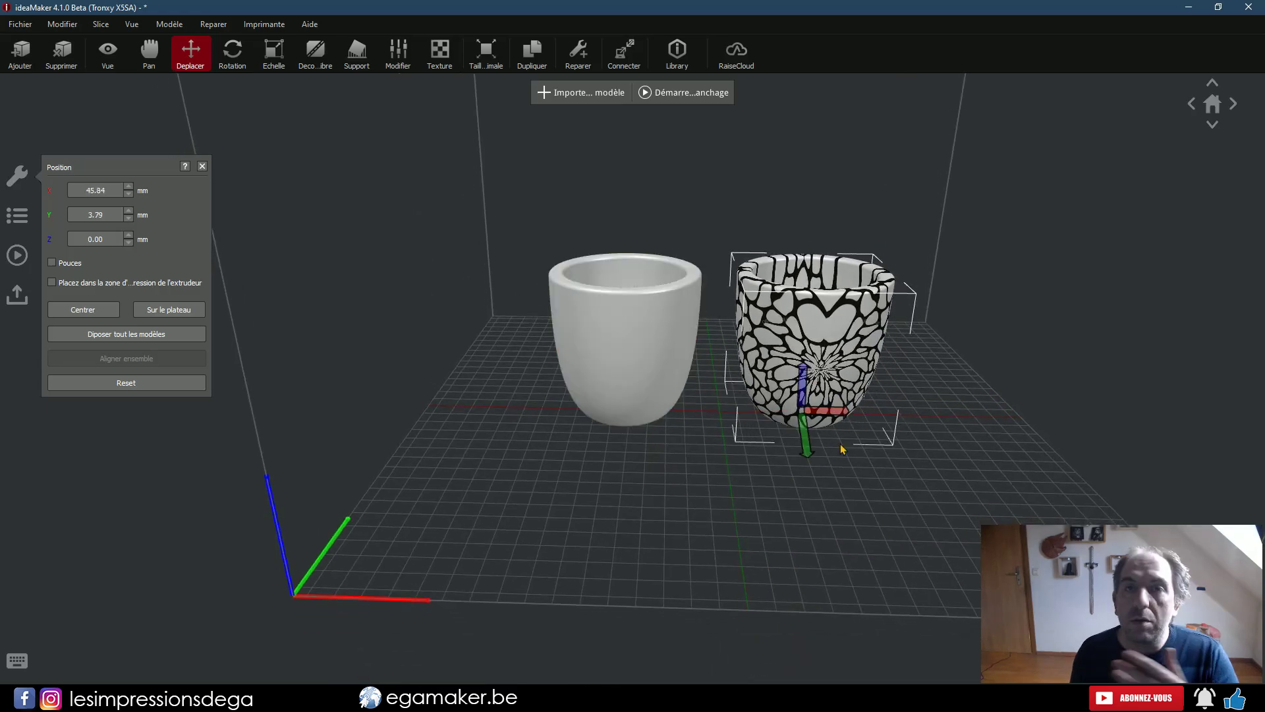
click(818, 493)
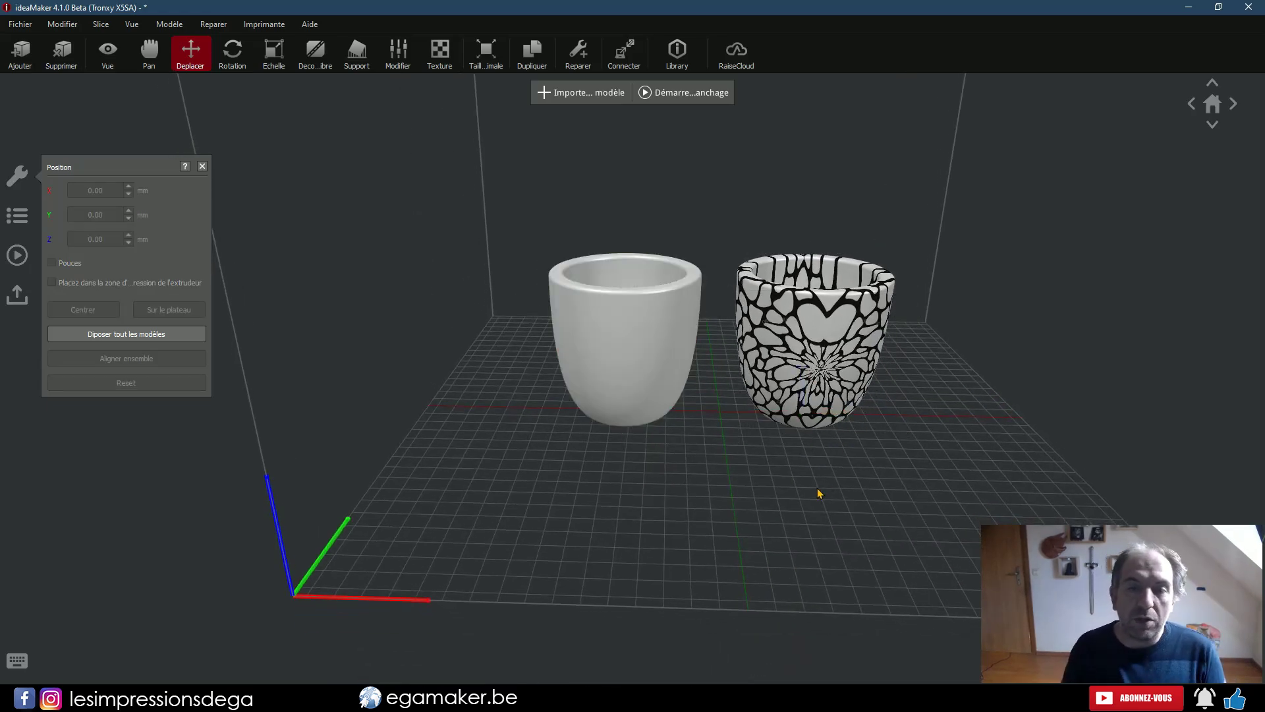
Delete the two remaining pots and import the moai statue model
click(822, 361)
key(Delete)
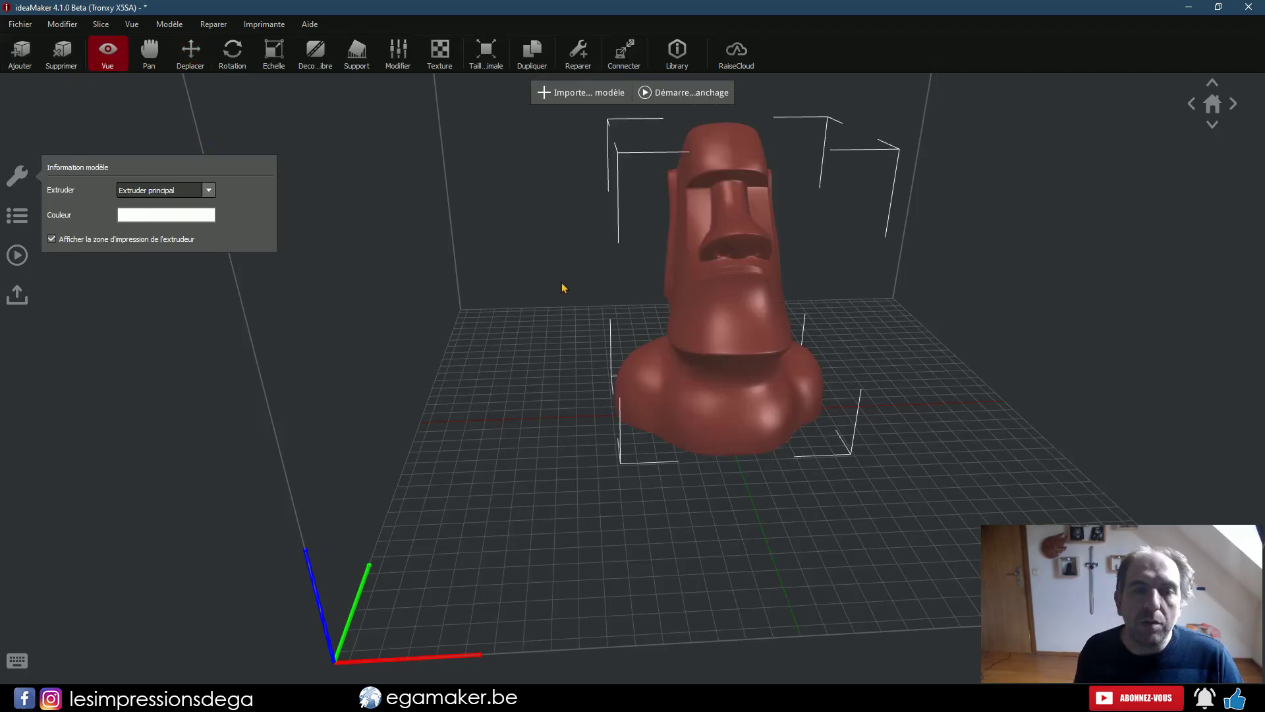
drag(535, 370, 860, 329)
drag(927, 429, 912, 373)
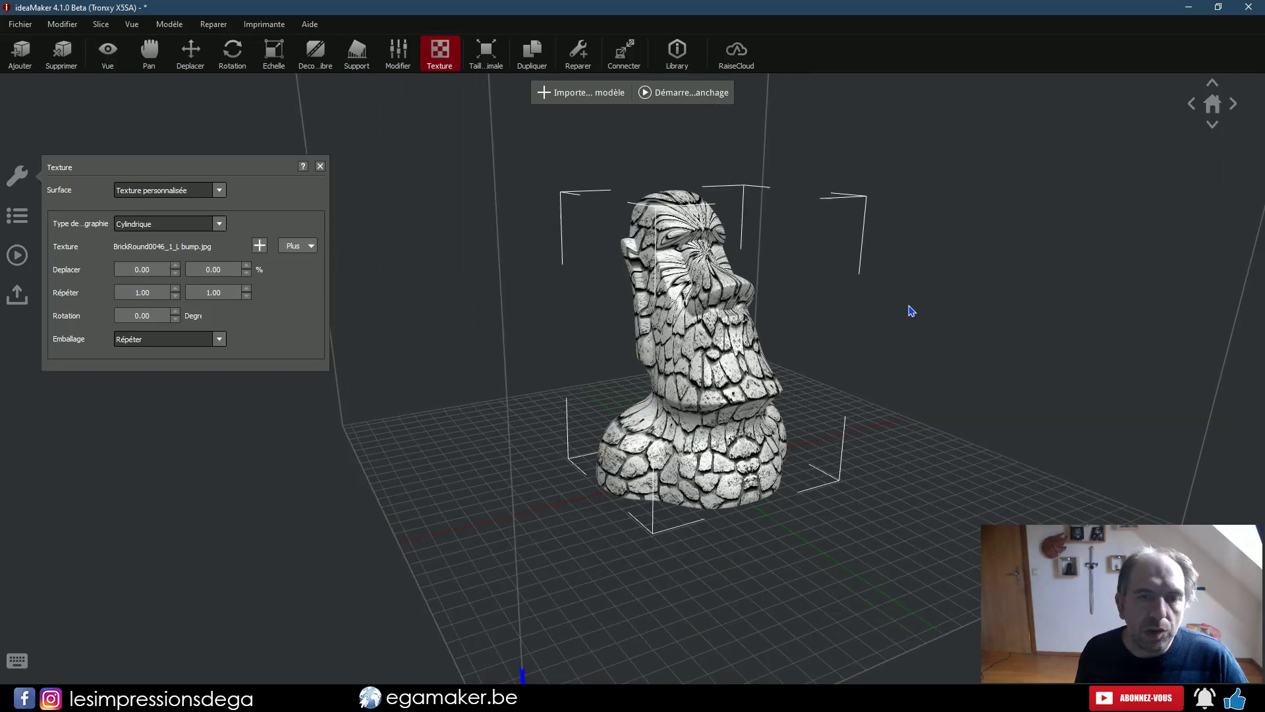
Apply the BrickRound0046 bump texture to the statue with cylindrical mapping, setting the first repeat value to 2.00 and increasing the second
drag(912, 310, 933, 436)
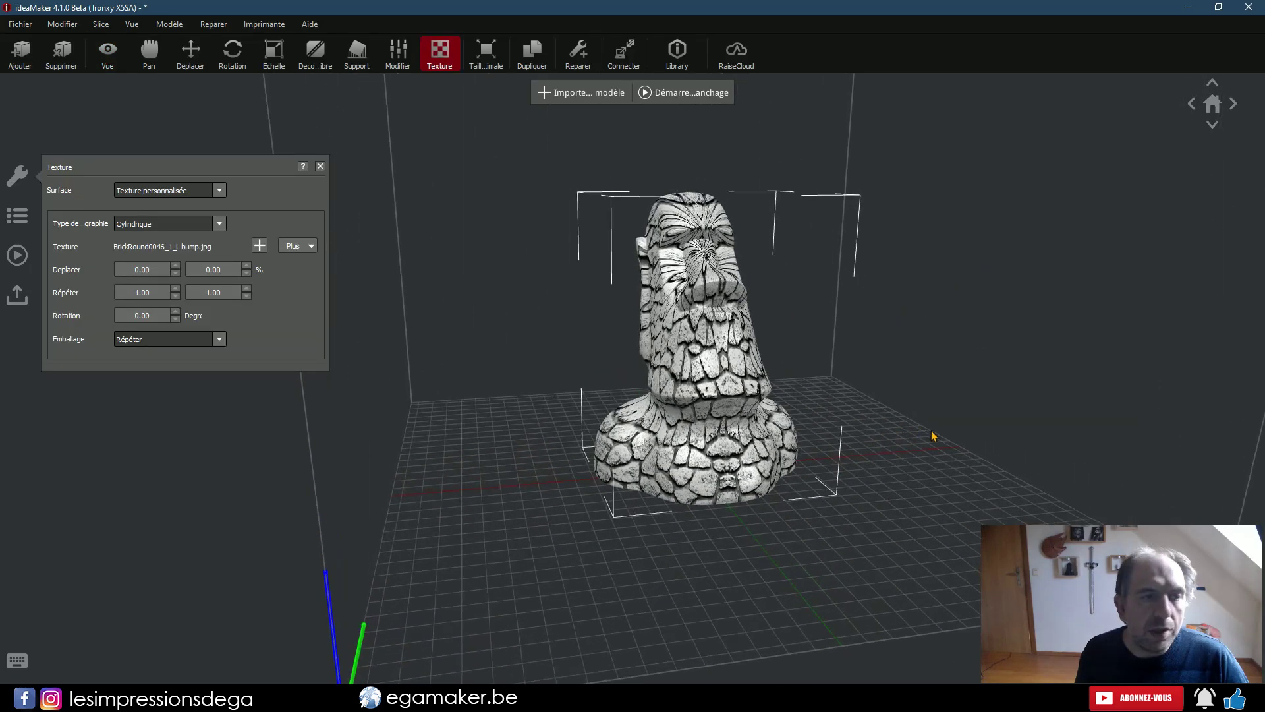
click(175, 289)
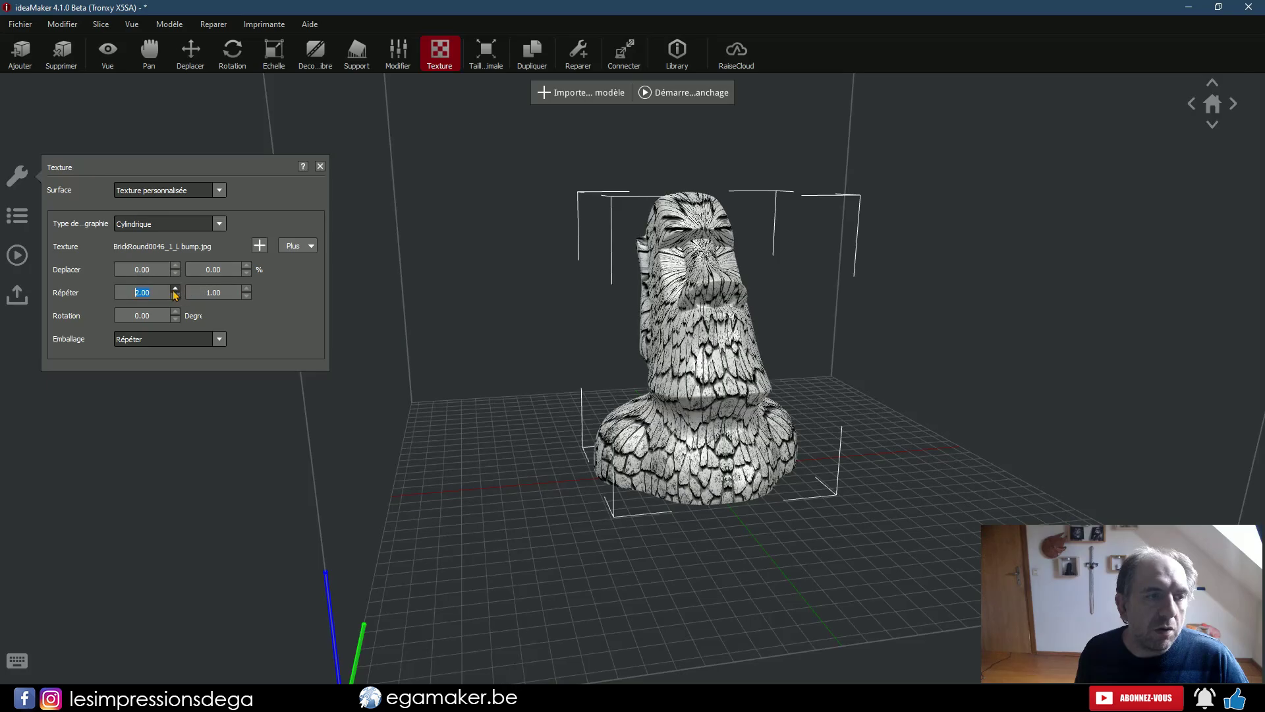
click(244, 288)
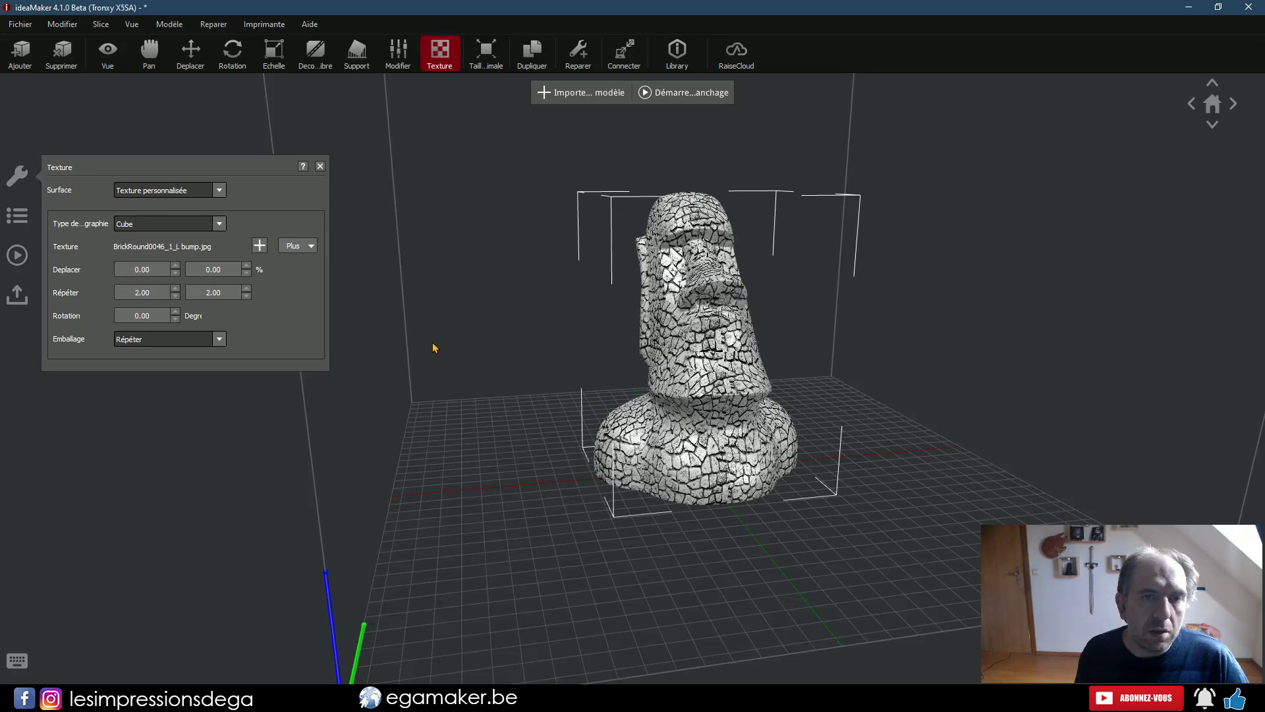
drag(435, 348, 916, 391)
drag(718, 249, 945, 356)
scroll(907, 398, up, 5)
drag(1058, 423, 791, 438)
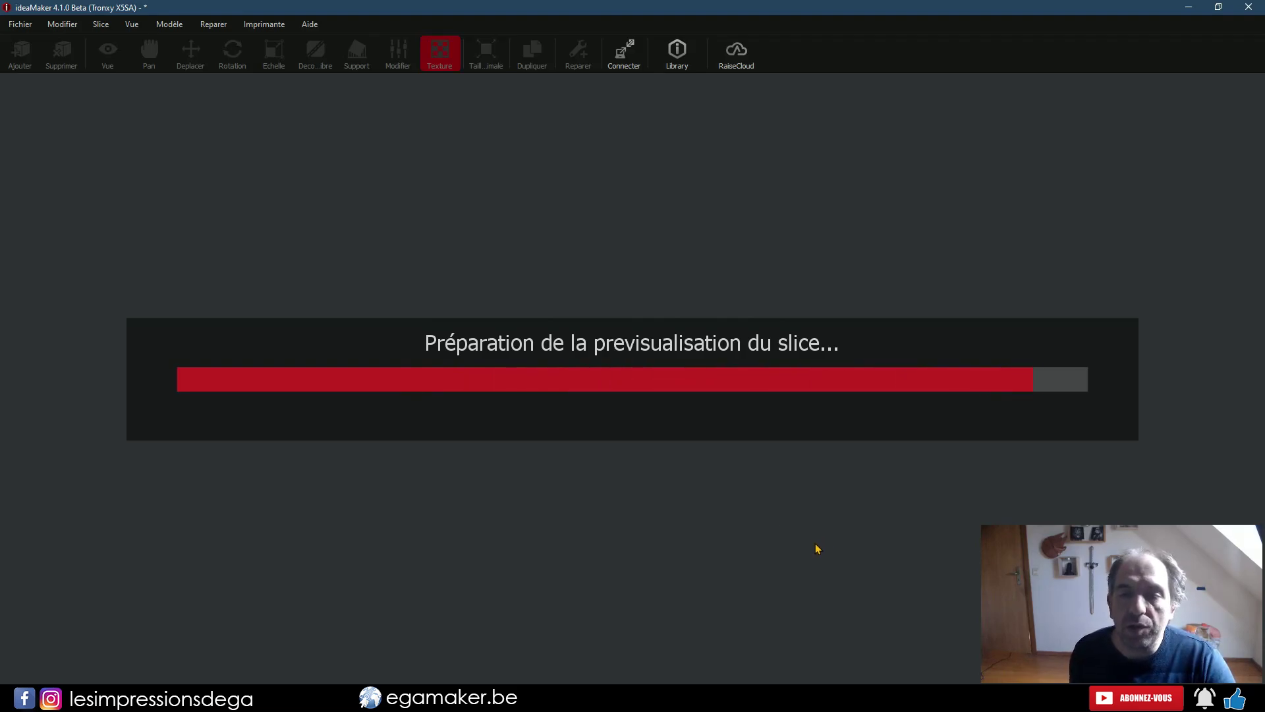
Slice the moai statue and examine its stone-textured surface in the print preview
scroll(923, 525, up, 5)
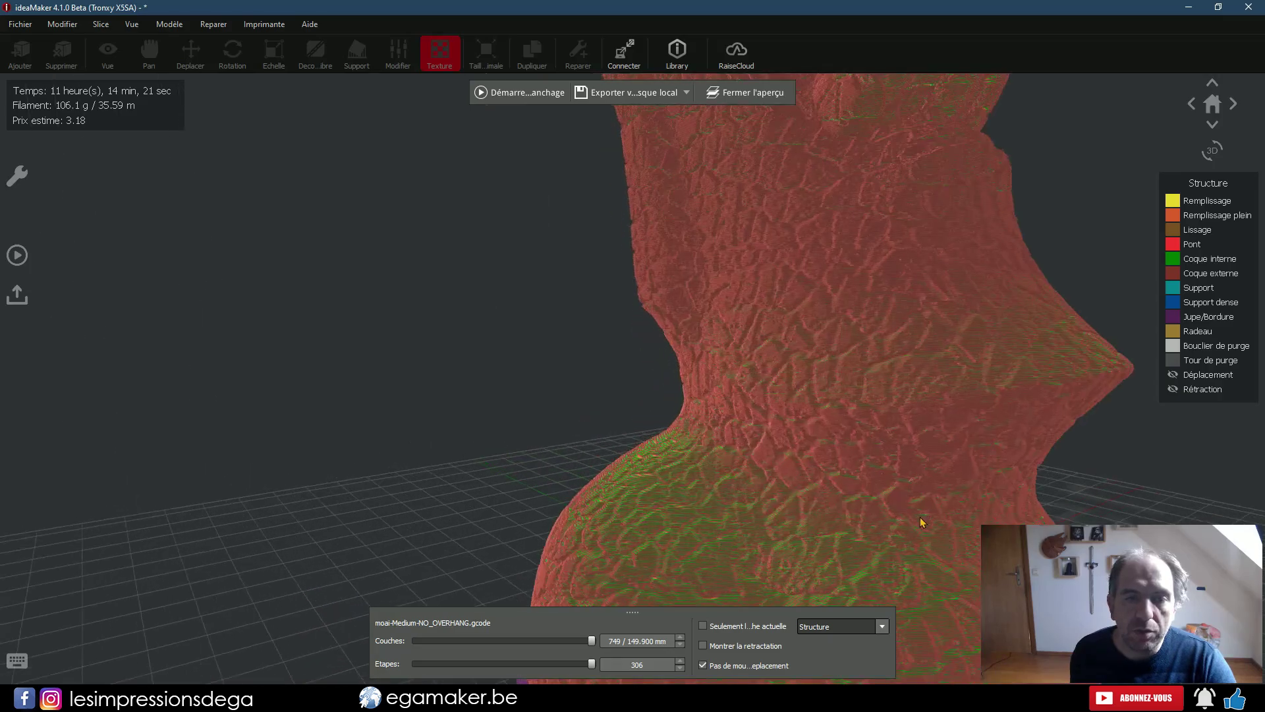
drag(887, 429, 870, 473)
drag(934, 446, 1025, 376)
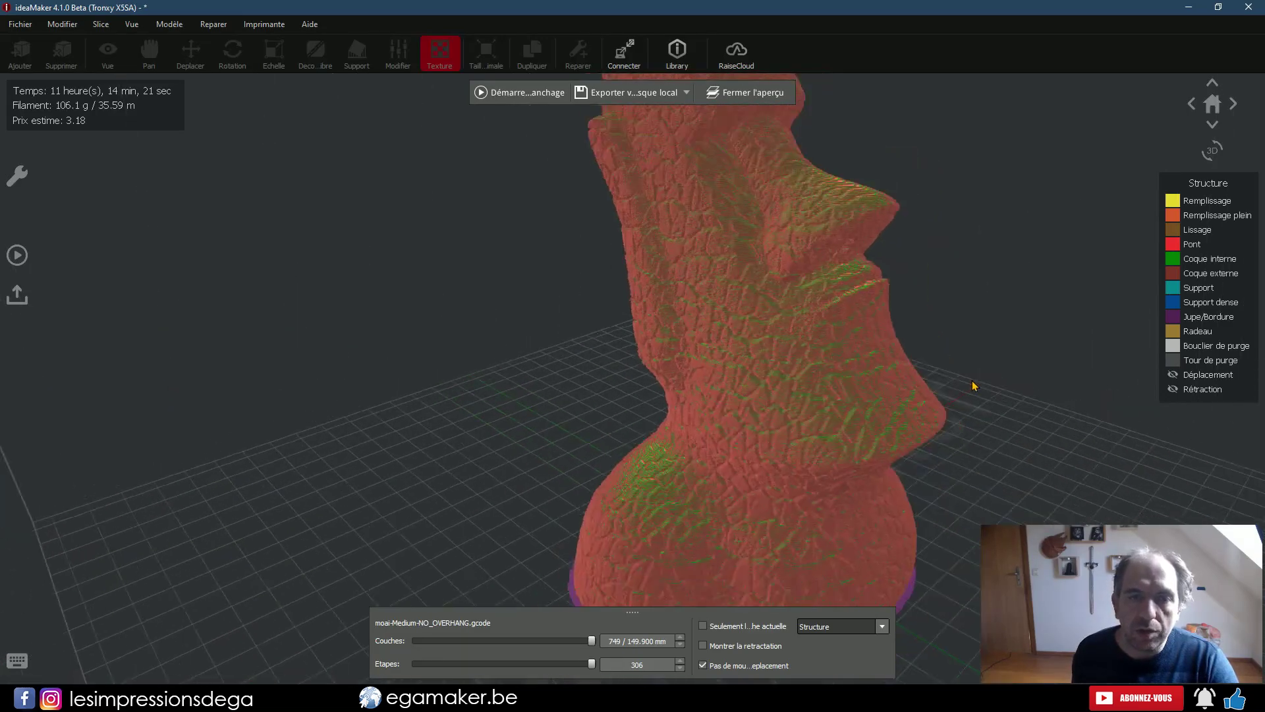
scroll(974, 389, down, 3)
drag(971, 443, 963, 524)
drag(917, 485, 946, 453)
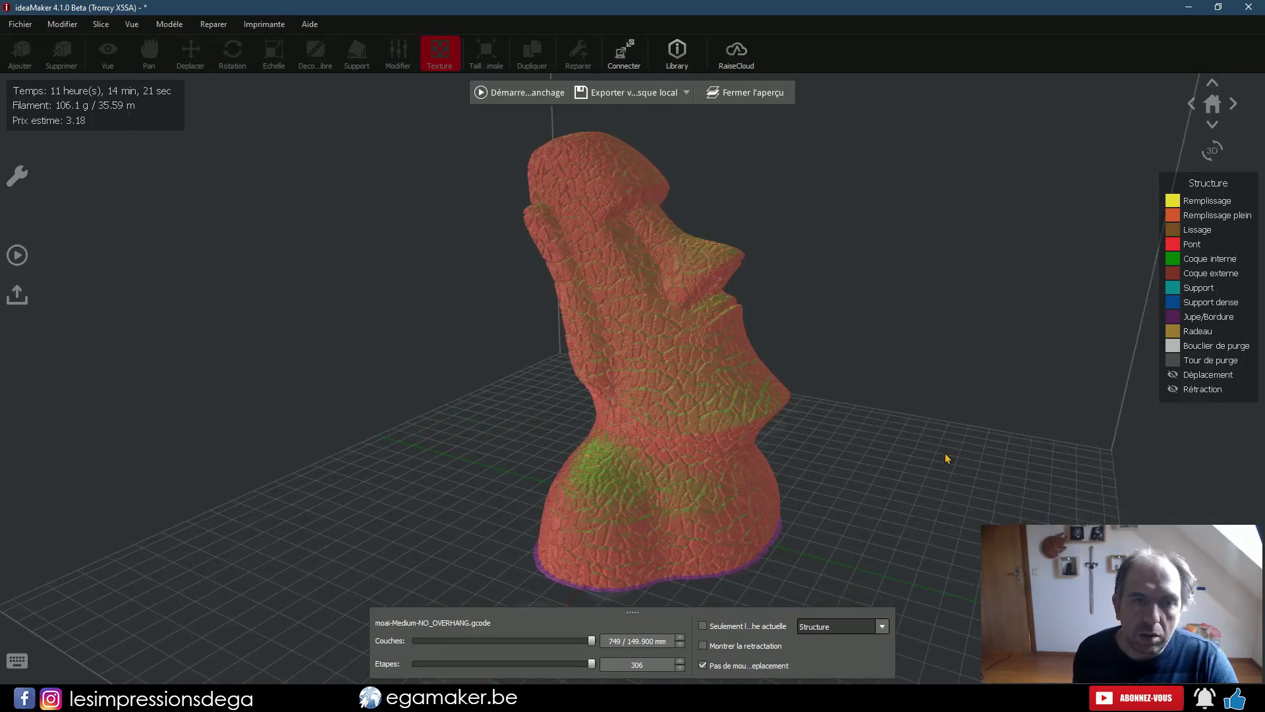
Close the preview and replace the statue with the pen_tool_holder_3 model from the ideaMaker STL folder
click(742, 93)
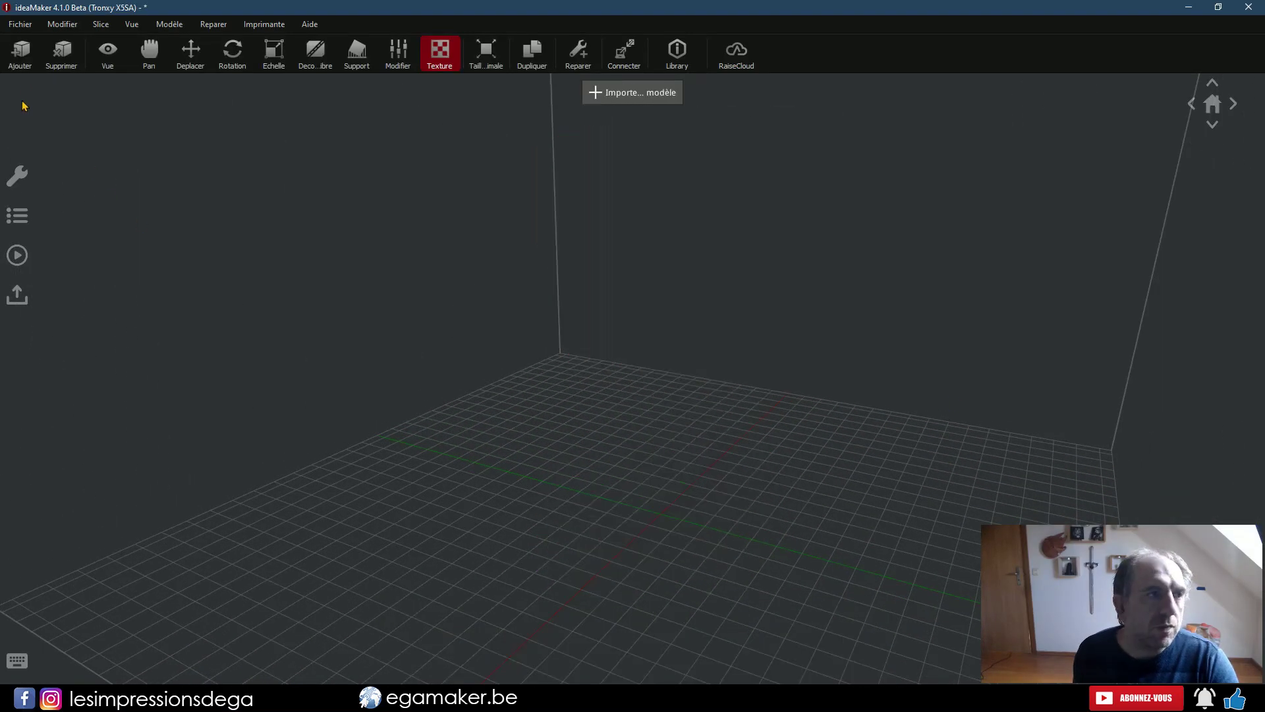
click(20, 54)
click(339, 64)
double_click(475, 125)
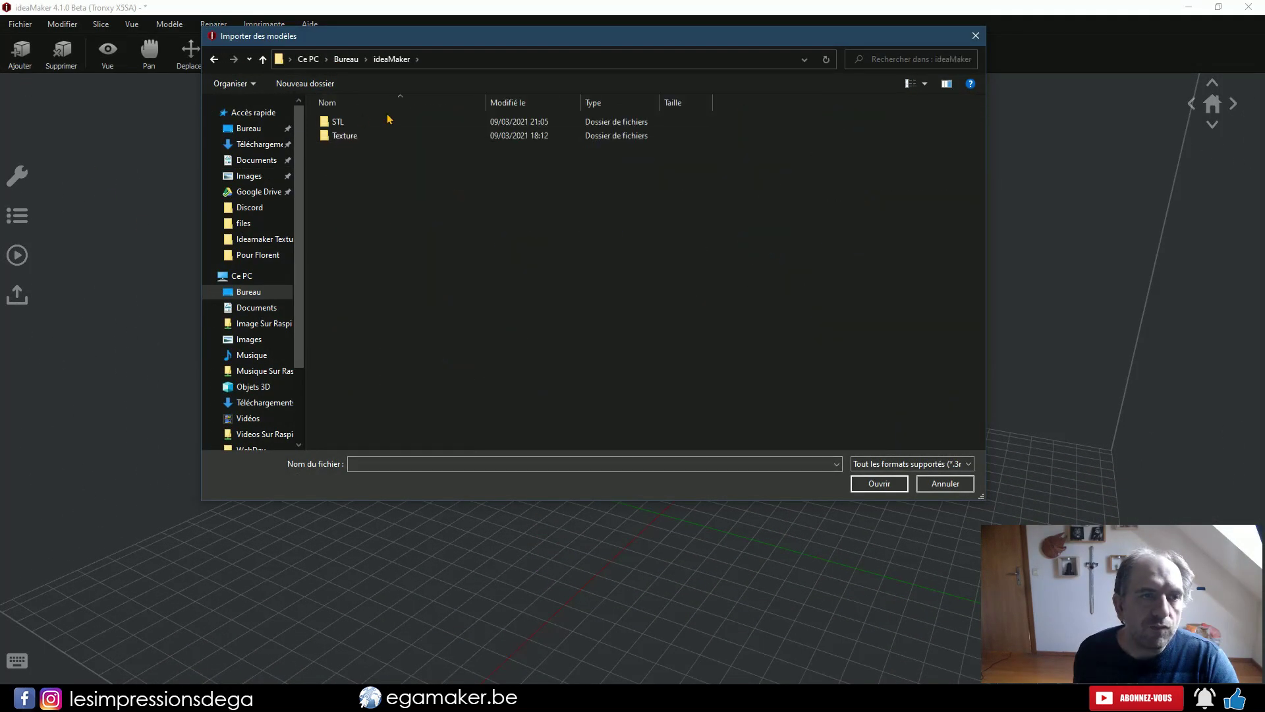
double_click(475, 124)
double_click(381, 124)
drag(923, 448, 495, 384)
drag(863, 330, 762, 568)
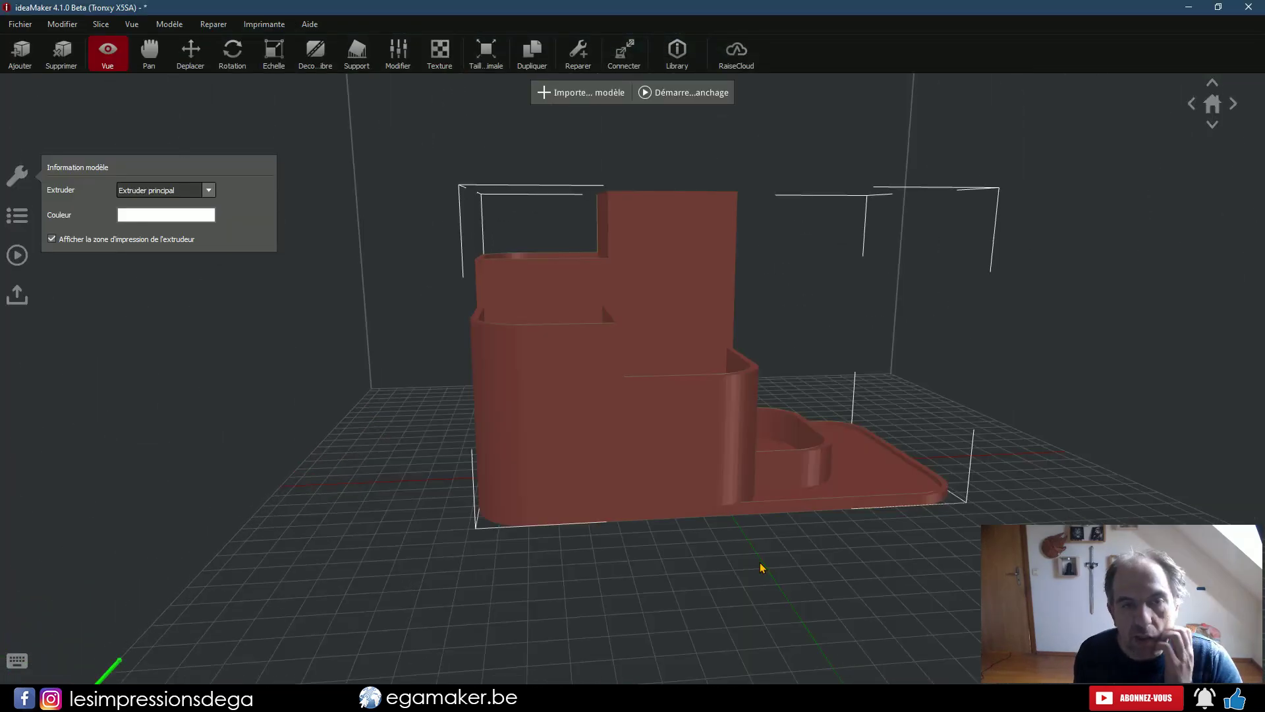
right_drag(756, 565, 874, 536)
click(813, 548)
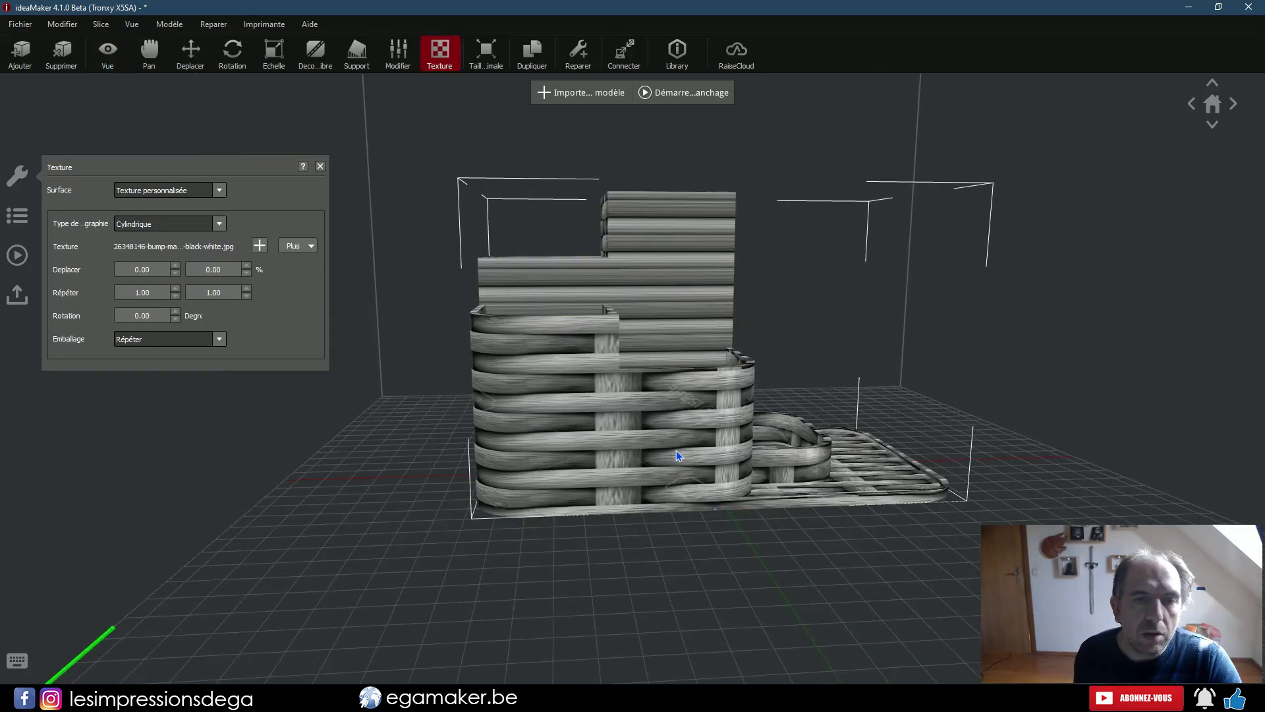
Apply the black-and-white wicker bump image to the pen holder as a custom texture with cube mapping
right_drag(676, 450, 804, 458)
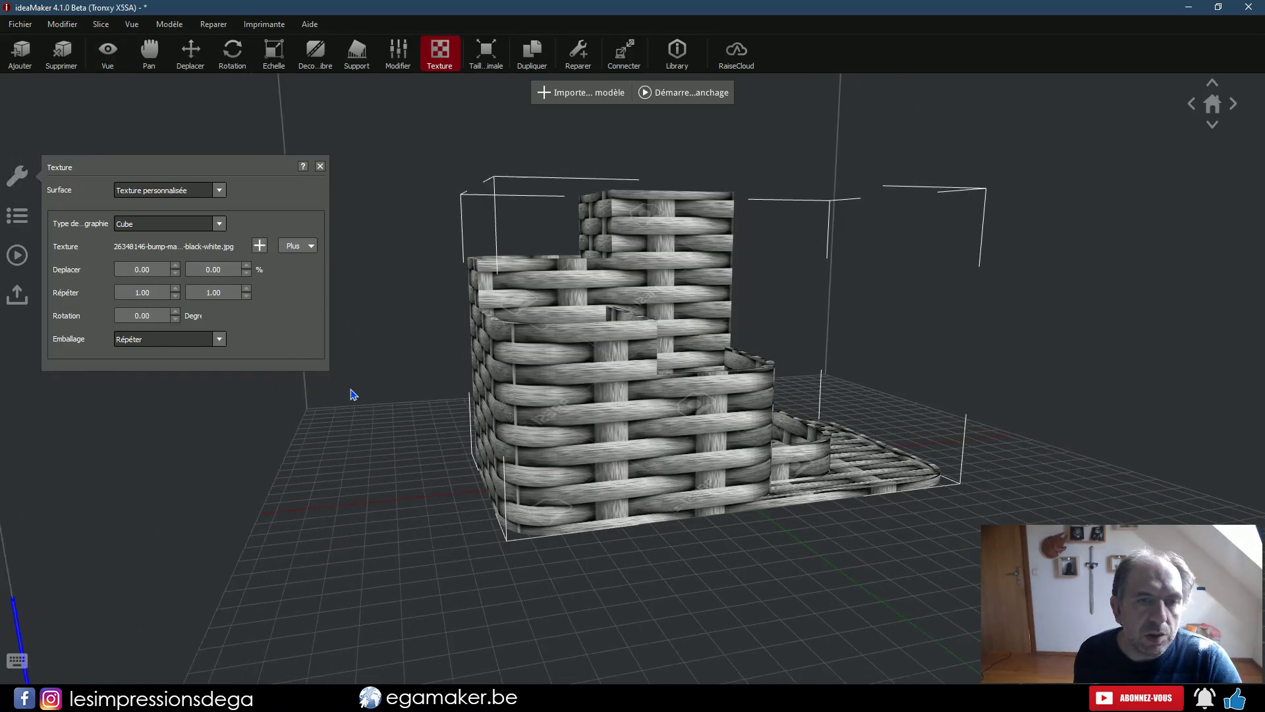
right_drag(480, 419, 712, 524)
mouse_move(714, 529)
mouse_down()
mouse_move(805, 500)
mouse_move(646, 468)
mouse_move(639, 523)
mouse_move(701, 525)
mouse_up()
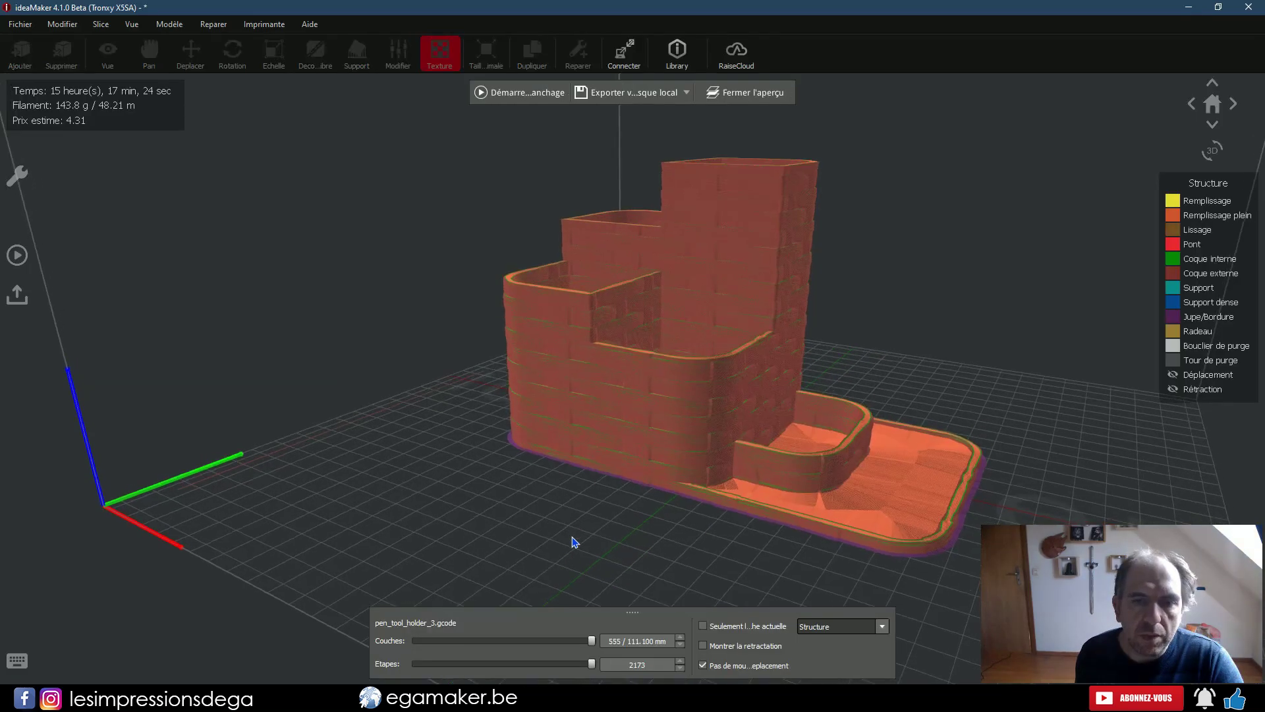
Slice the pen holder and examine its woven walls in the print preview
drag(574, 539, 571, 455)
scroll(562, 456, up, 6)
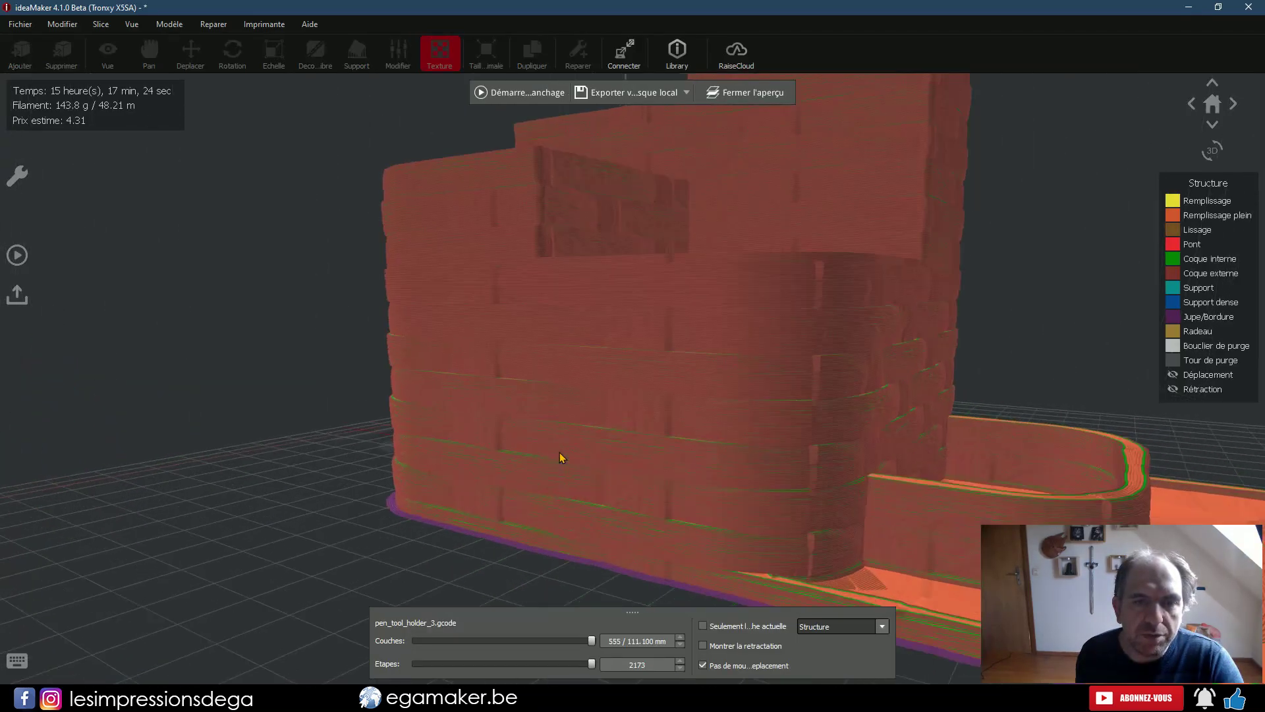
scroll(654, 394, down, 5)
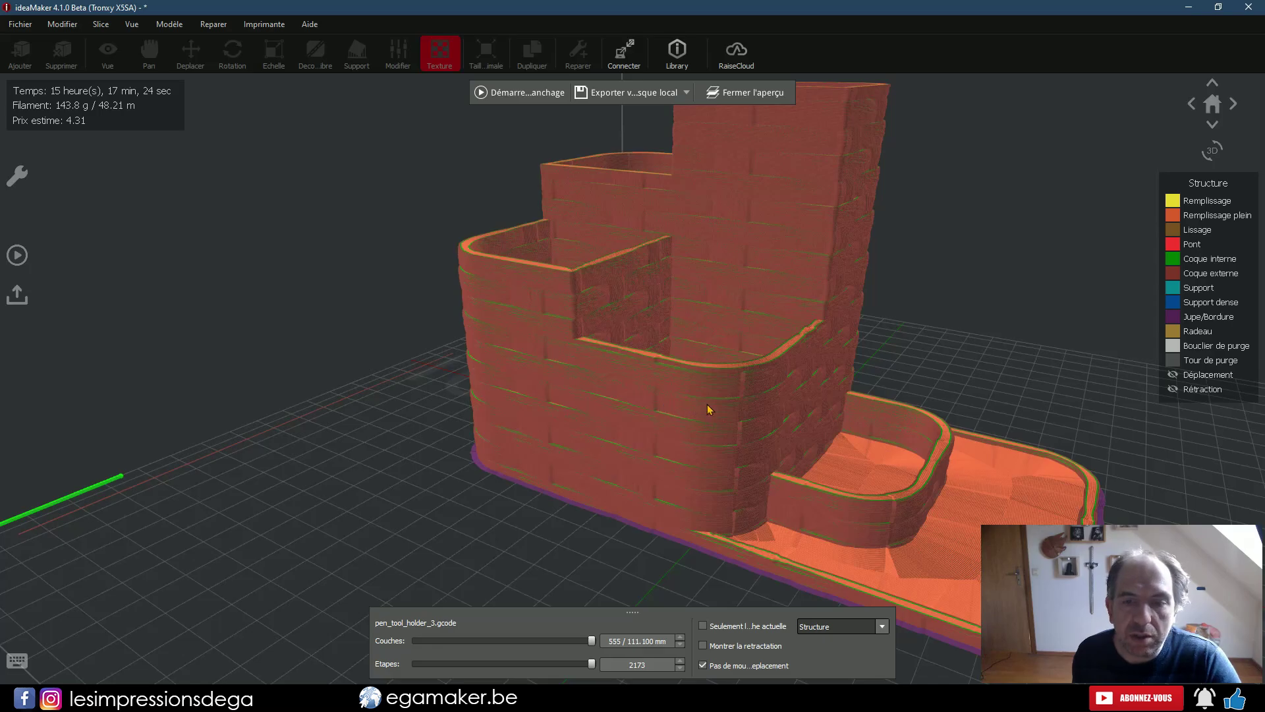
drag(709, 409, 774, 428)
scroll(704, 421, down, 2)
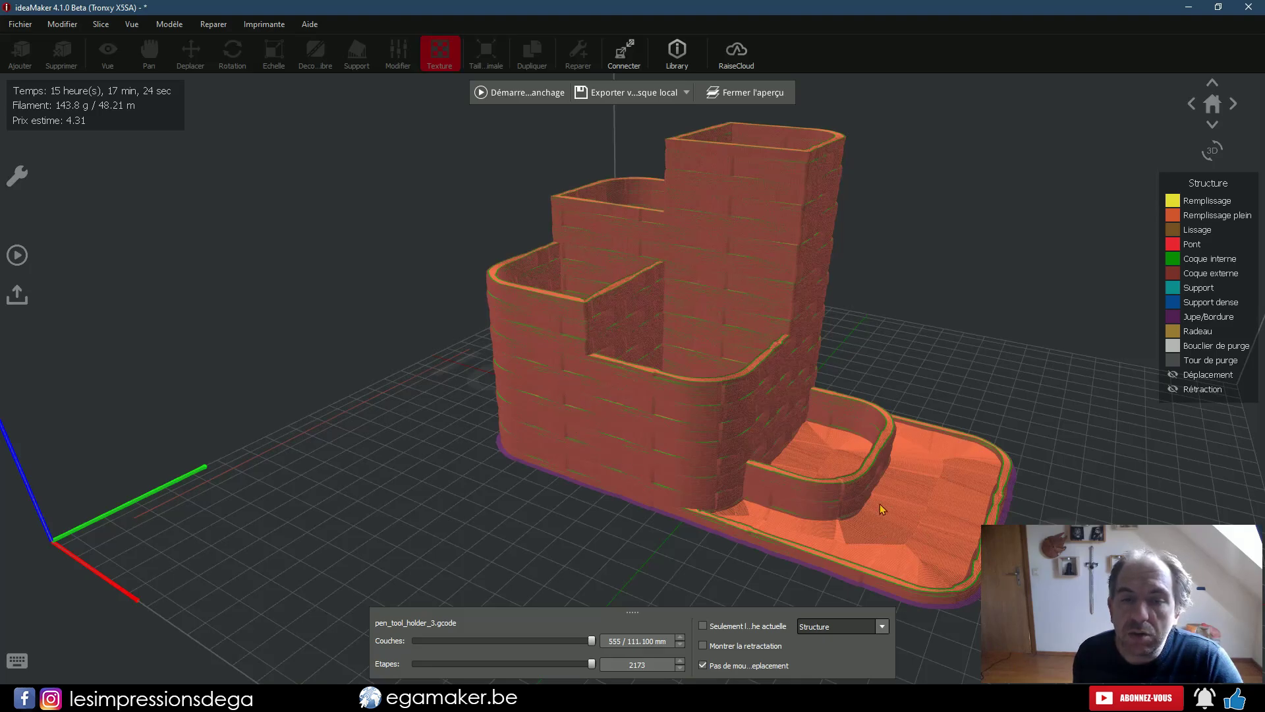
Inspect the pen holder's flat tray, rims and compartments in the print preview from different angles
drag(934, 532, 638, 503)
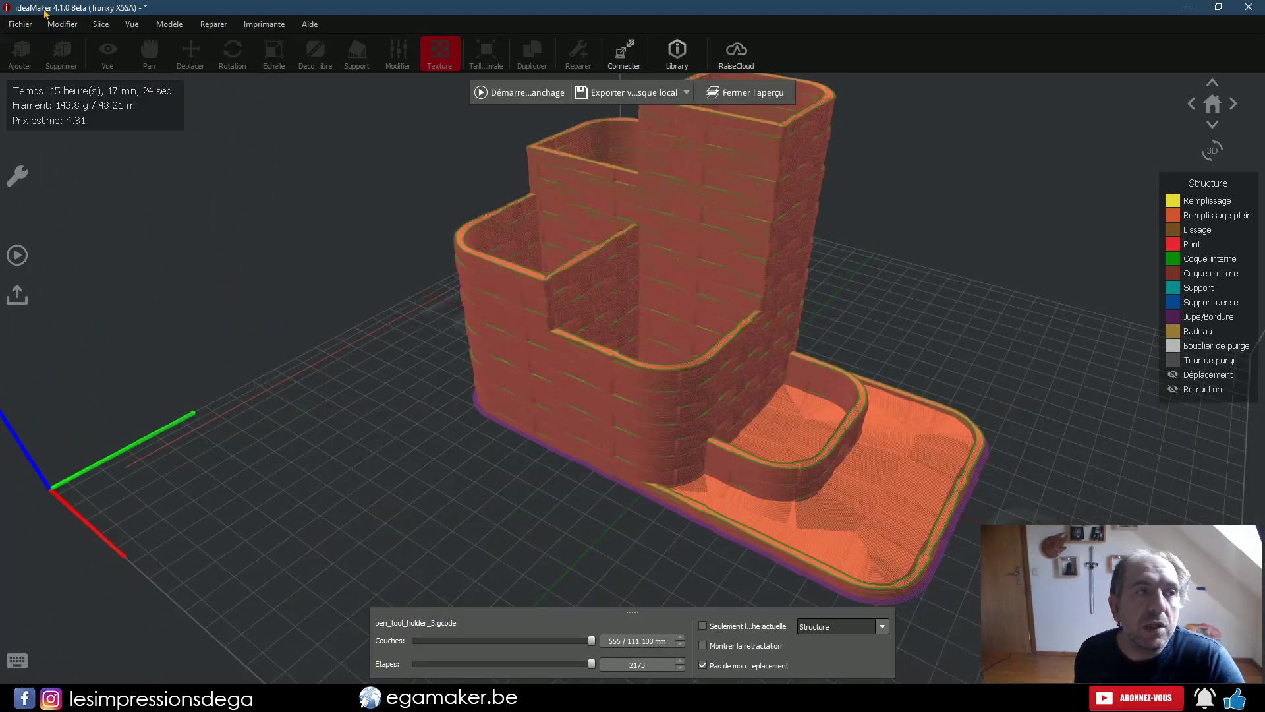
mouse_move(878, 456)
right_down()
mouse_move(887, 377)
mouse_move(873, 440)
right_up()
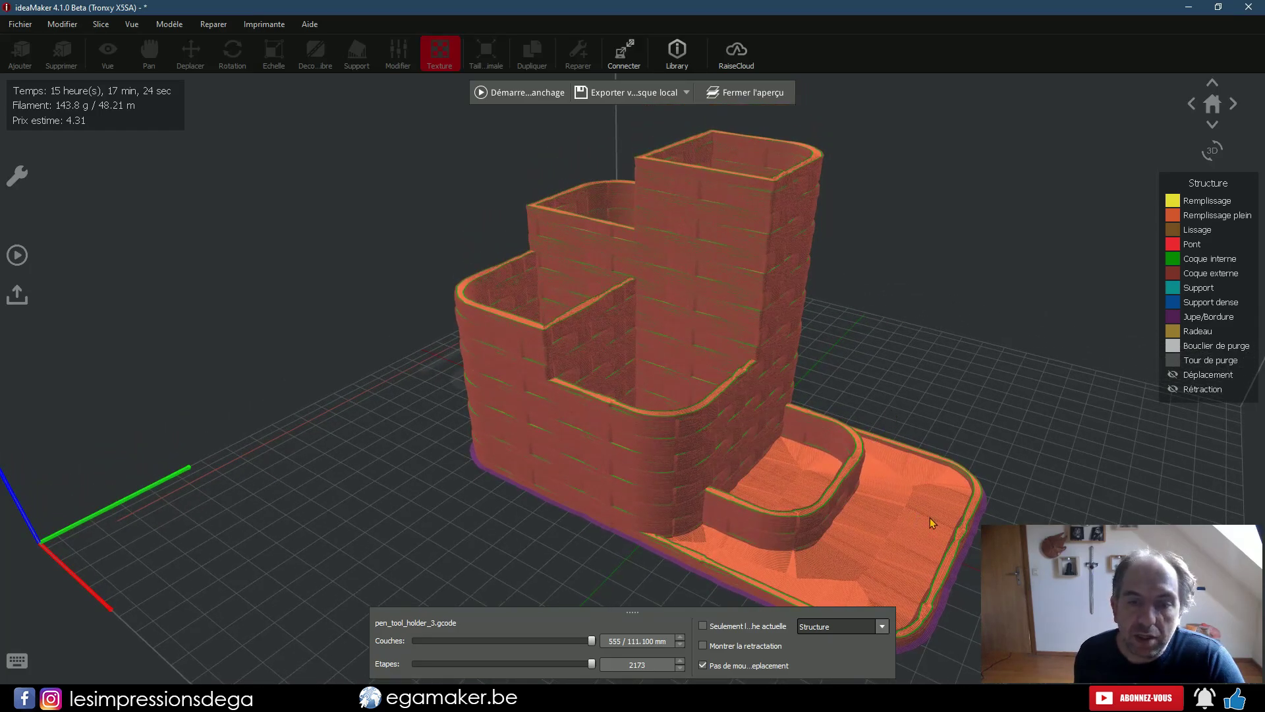
right_drag(932, 518, 710, 583)
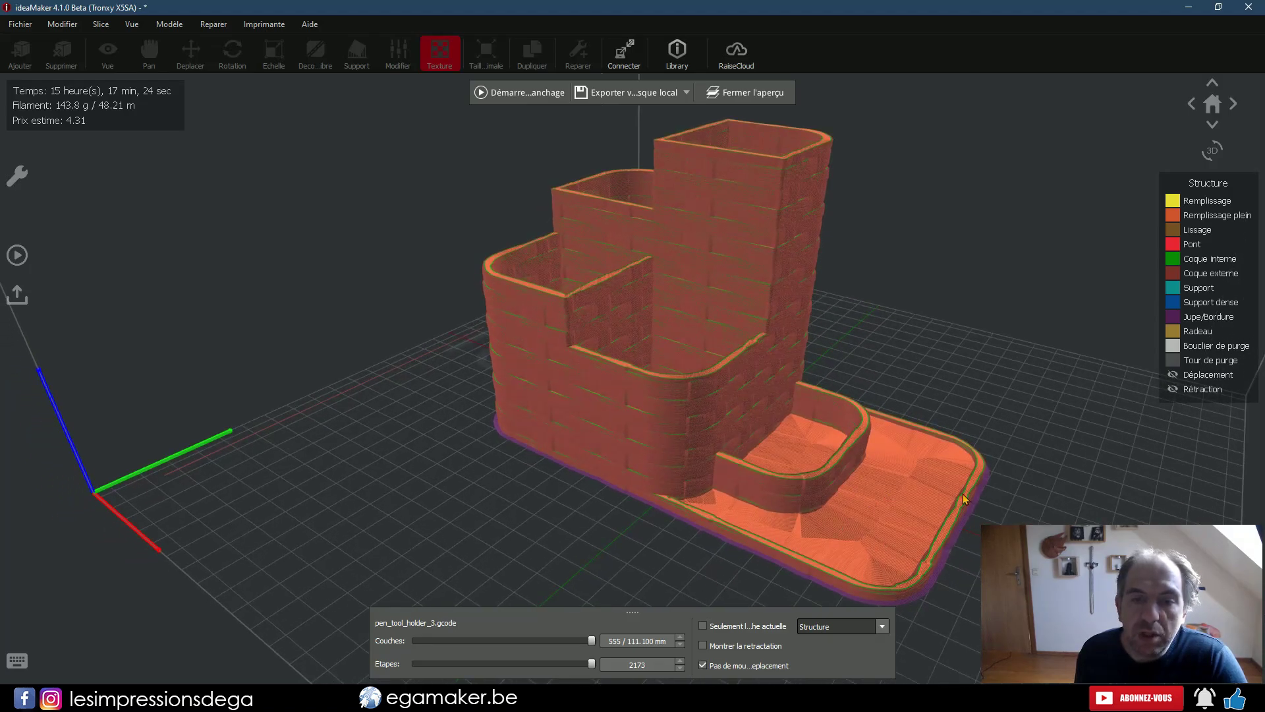
right_drag(899, 544, 849, 551)
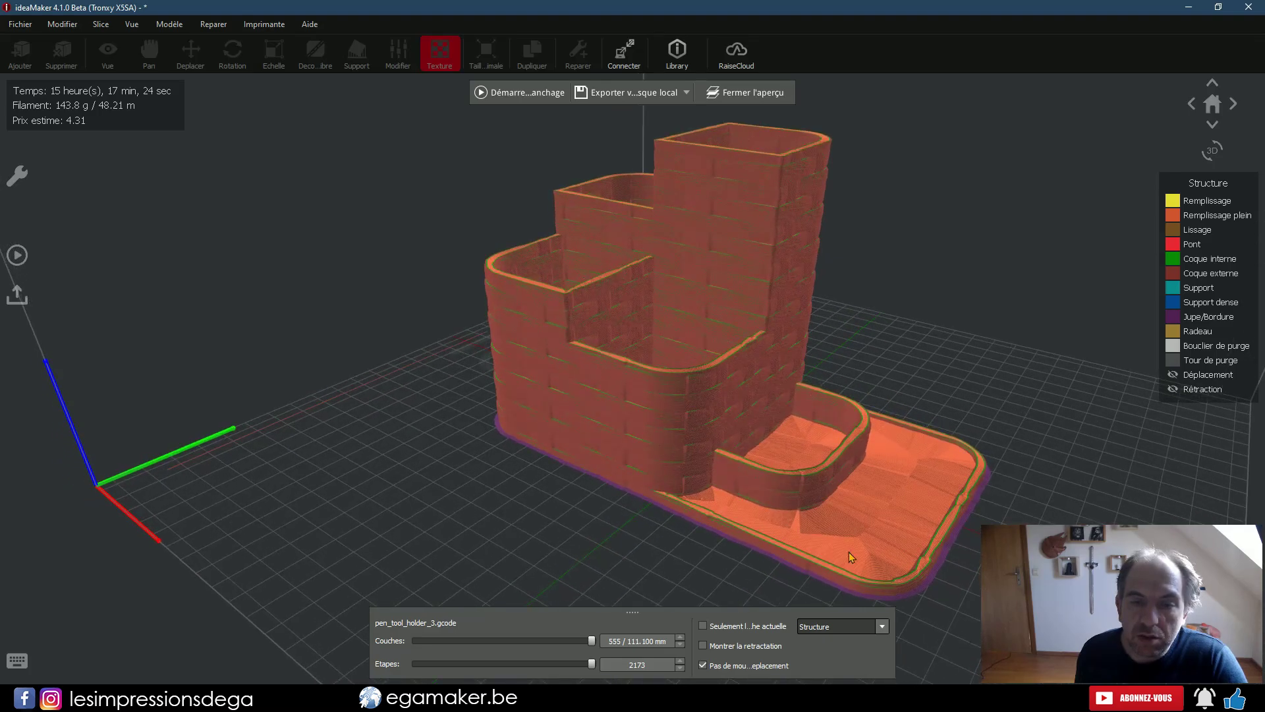
right_drag(951, 454, 888, 507)
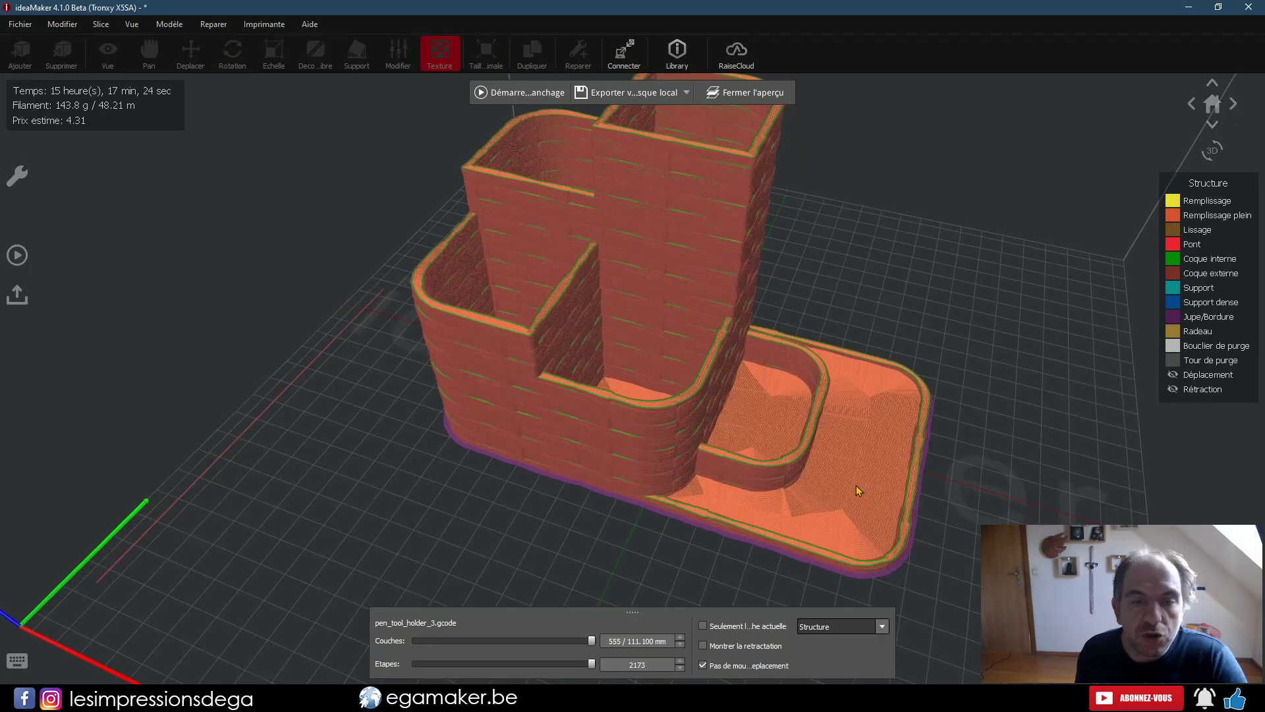